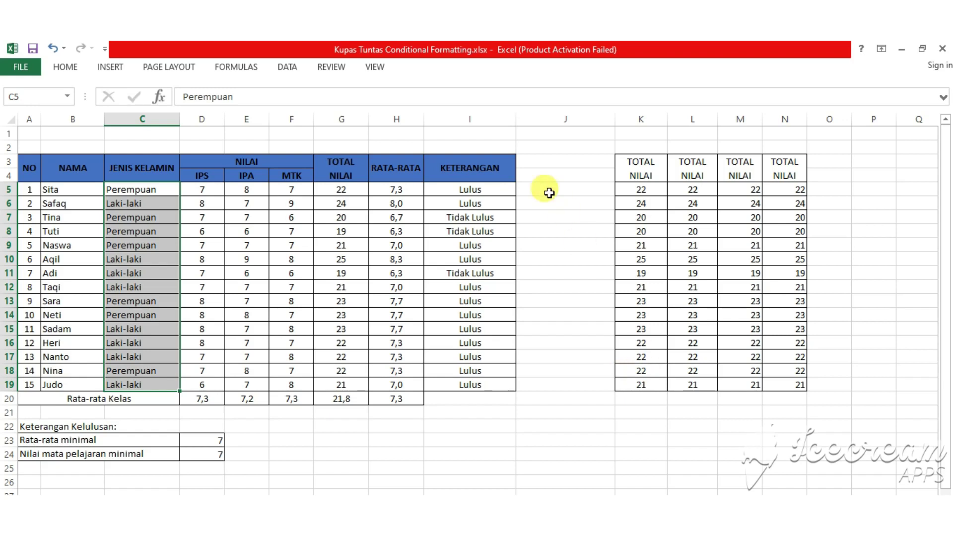
Step: Deselect column C and expand the Home ribbon above the grade table
click(568, 217)
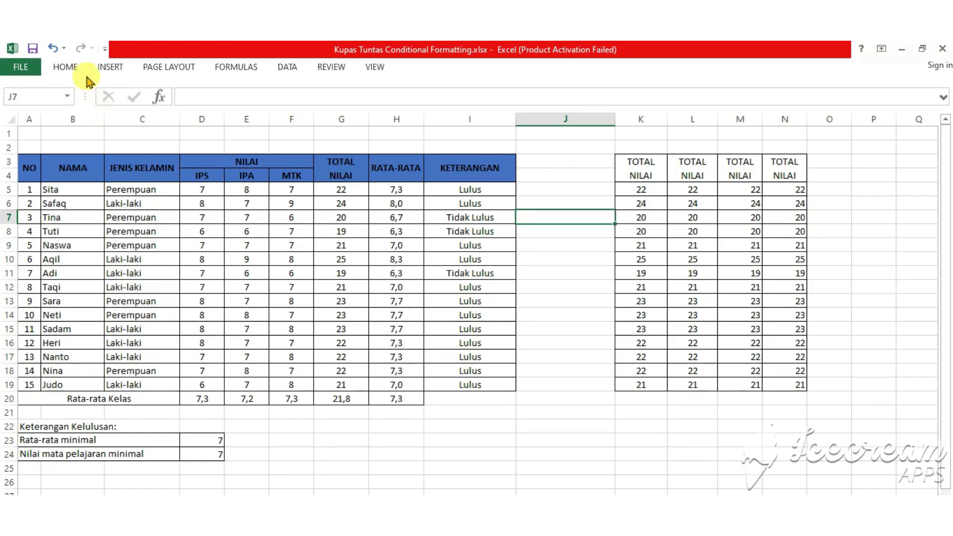
click(65, 64)
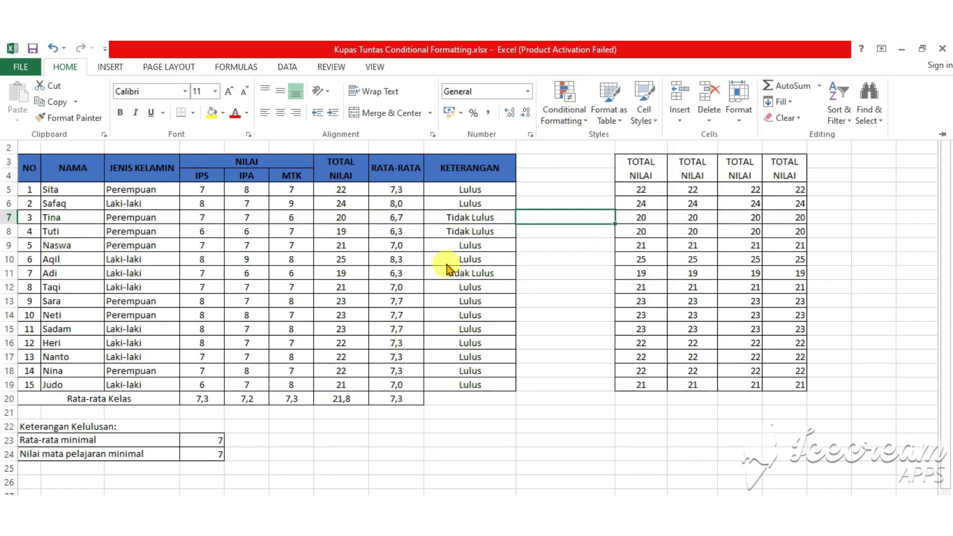
click(573, 119)
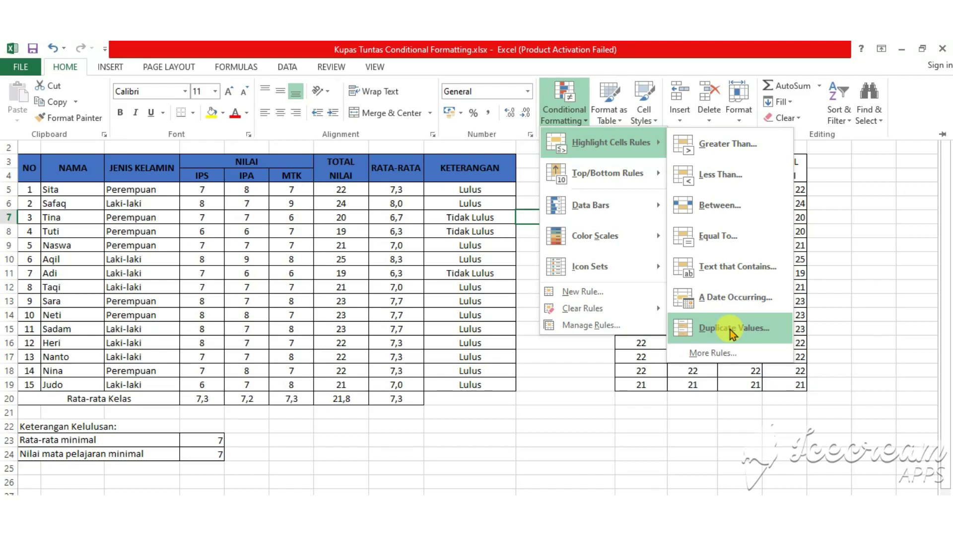
mouse_move(603, 173)
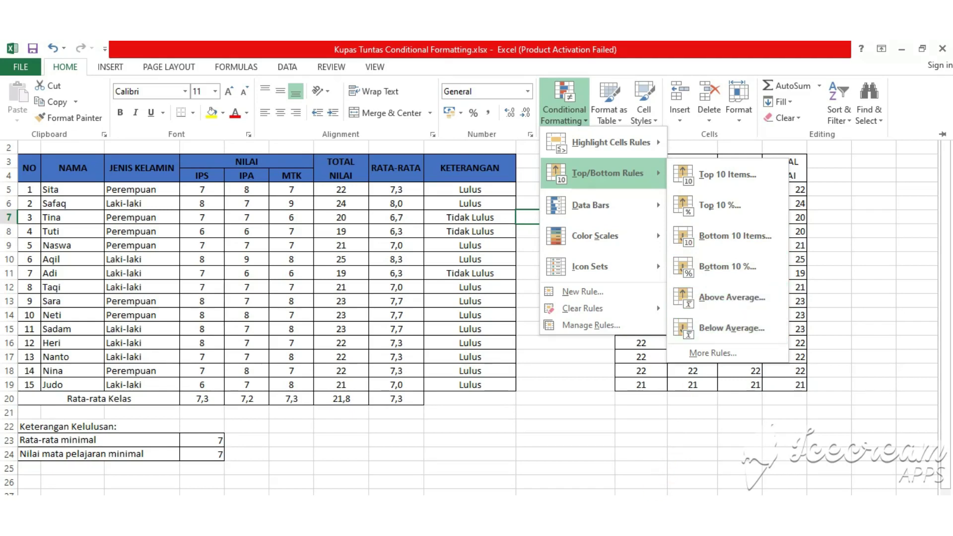
double_click(64, 67)
double_click(64, 66)
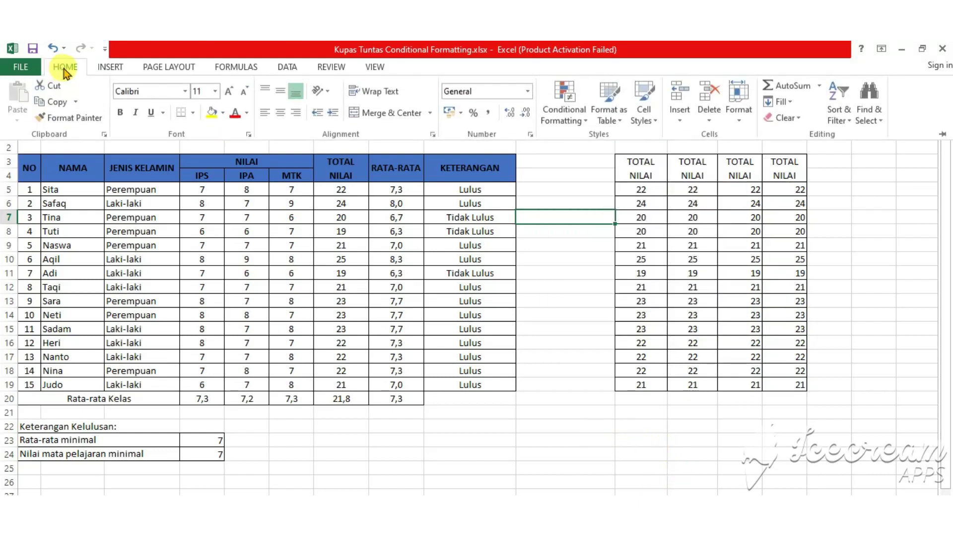
click(575, 123)
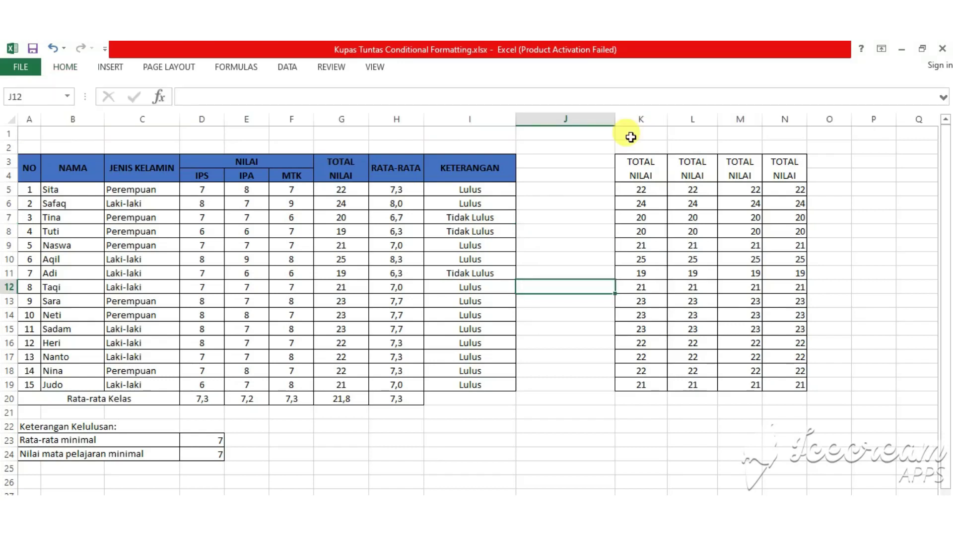
Step: Select the RATA-RATA averages in H5:H19
click(66, 66)
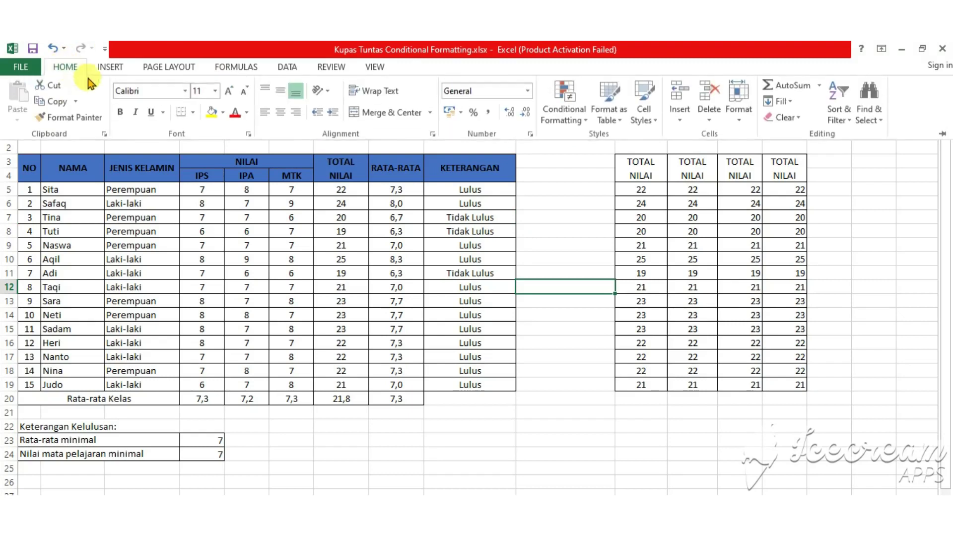
click(548, 123)
mouse_move(610, 142)
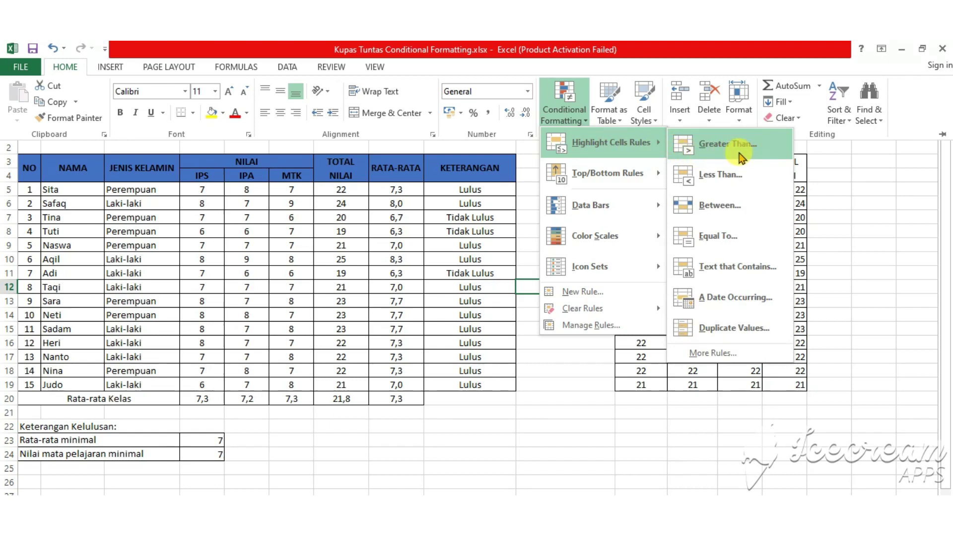
click(392, 300)
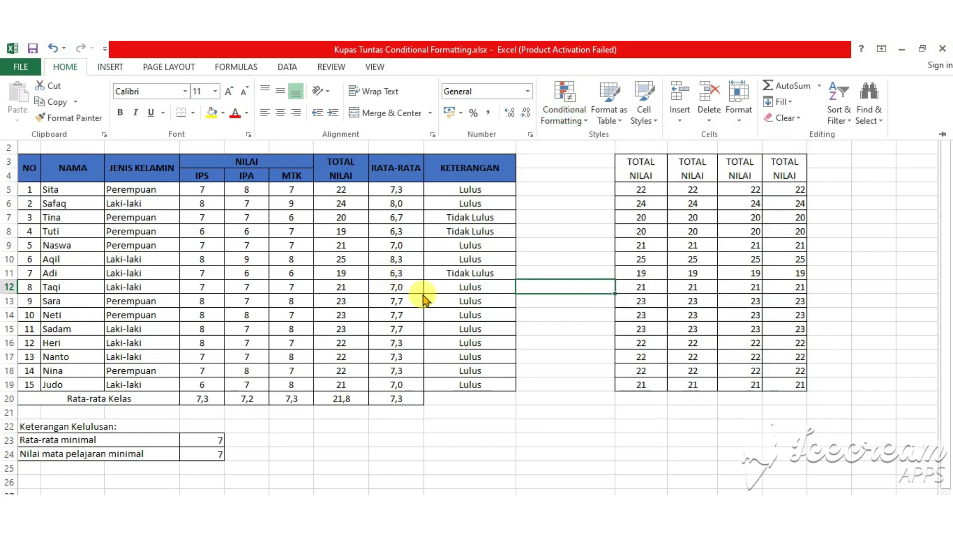
click(396, 189)
drag(396, 189, 395, 388)
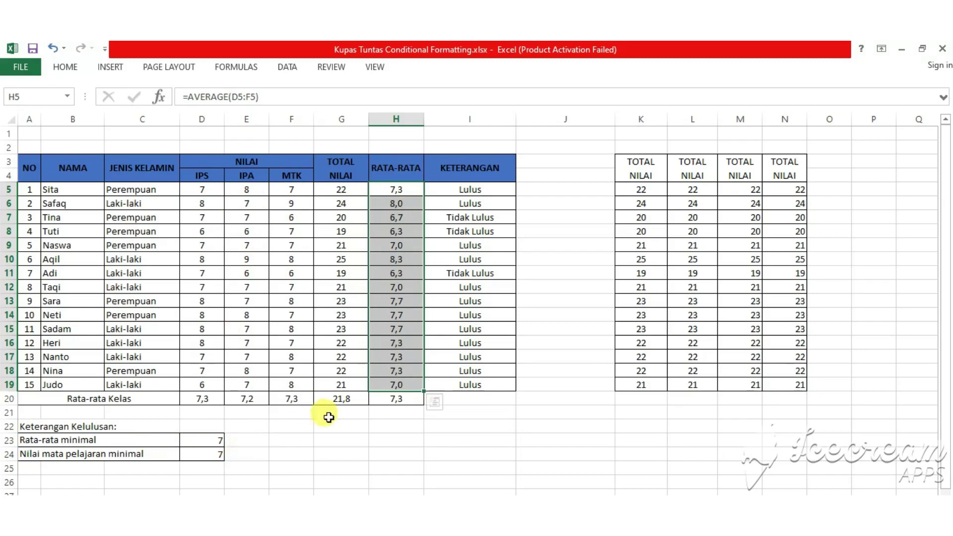
Step: Add a Greater Than 7 rule with Green Fill with Dark Green Text
click(65, 67)
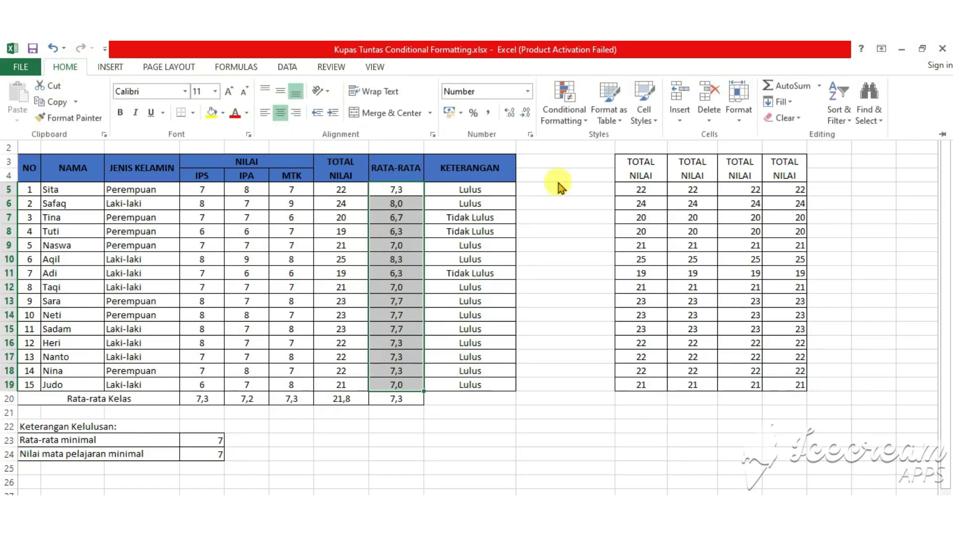
click(566, 124)
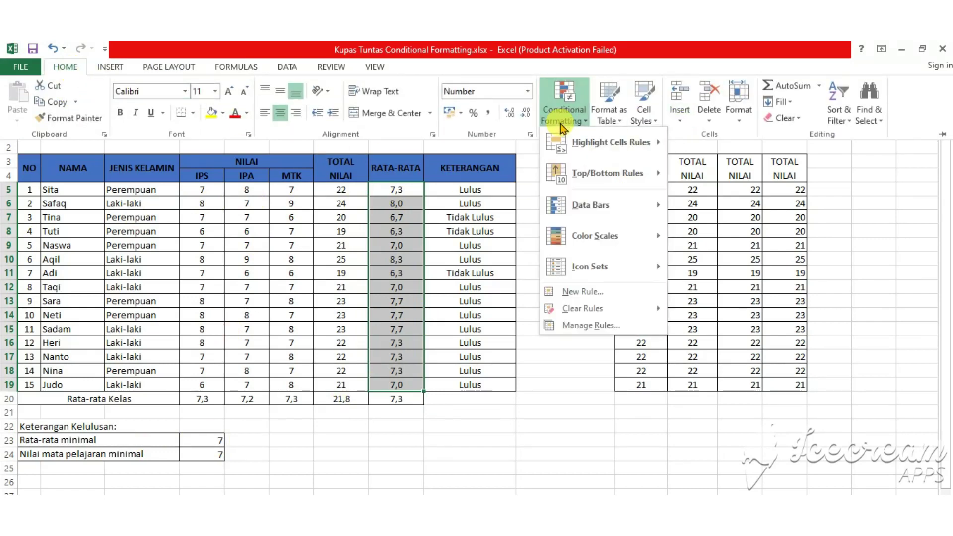
mouse_move(607, 142)
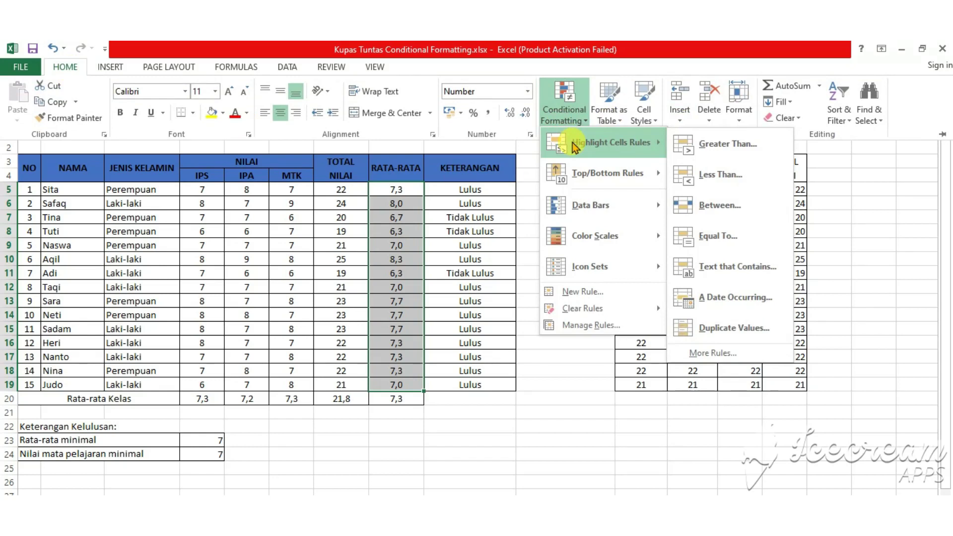
click(701, 160)
text(7)
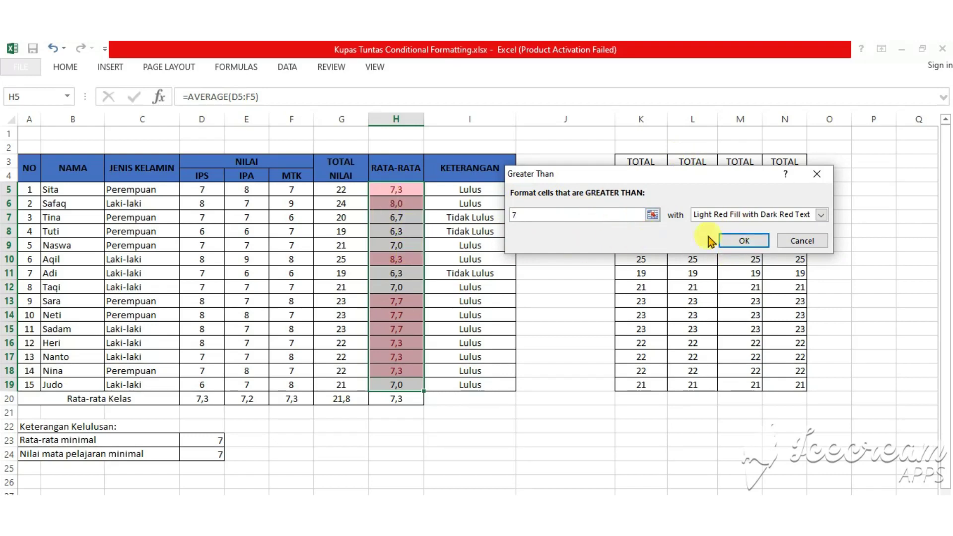
click(820, 215)
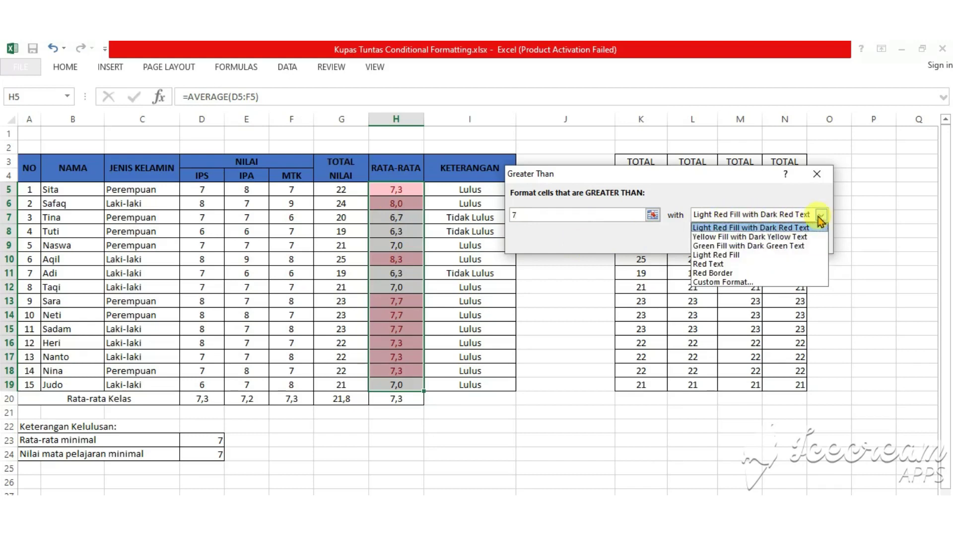
click(797, 246)
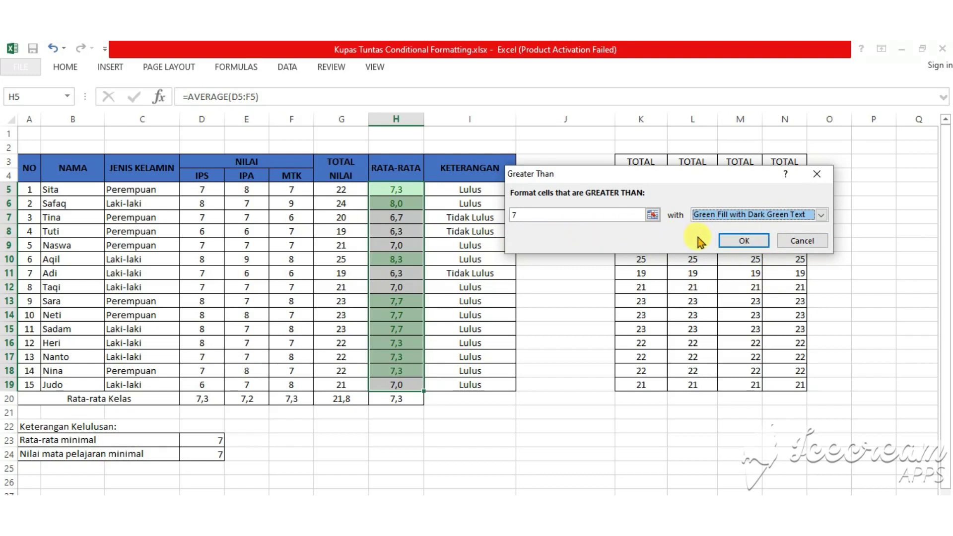
click(728, 242)
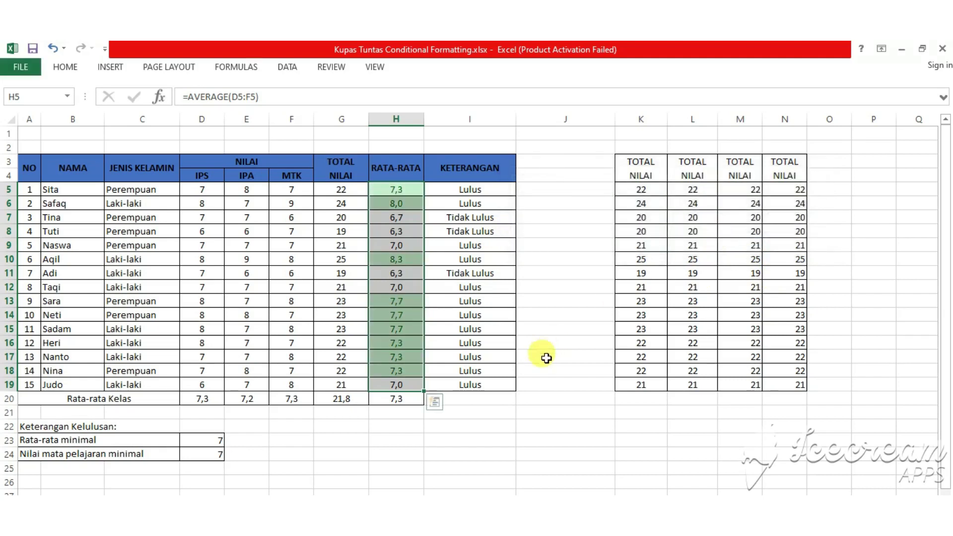
Step: Set the Rata-rata minimal in D23 to 6
click(556, 342)
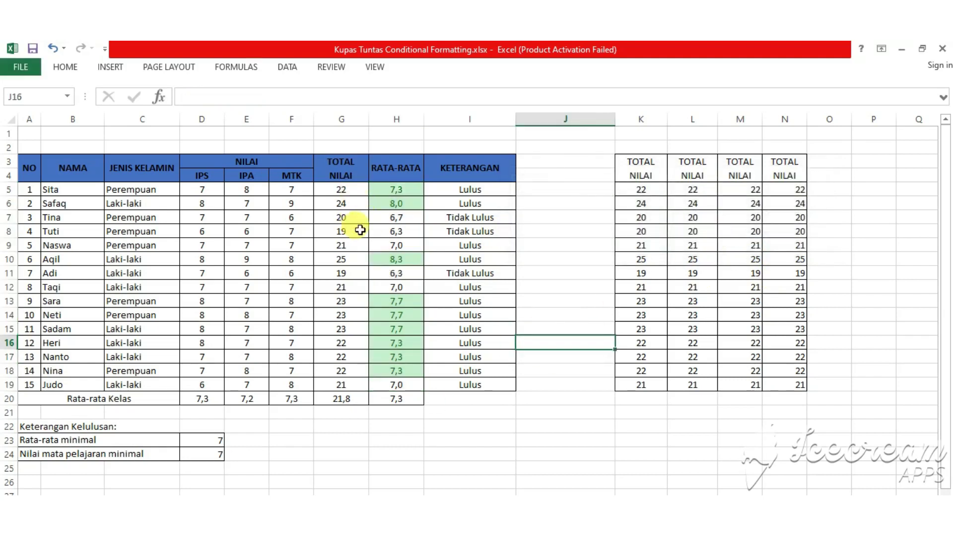
click(209, 439)
text(6)
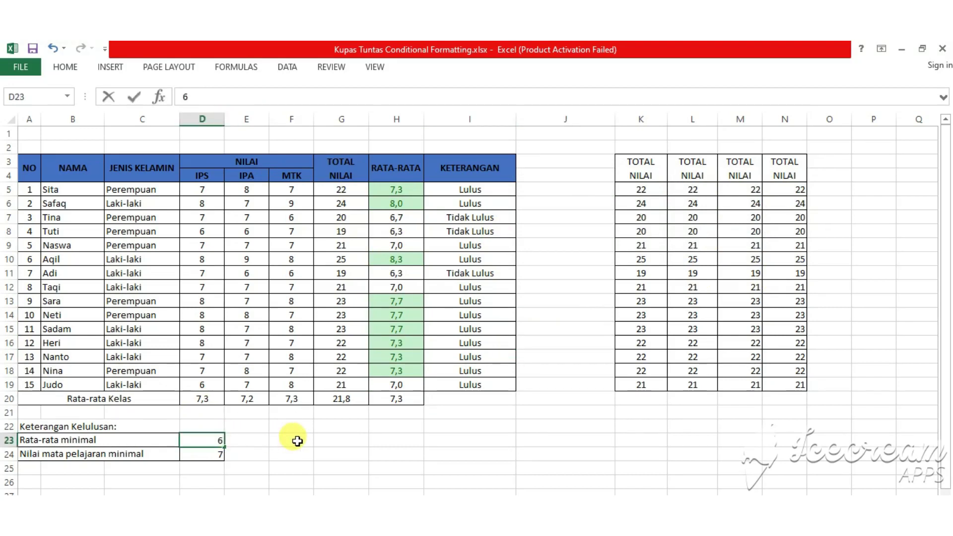
click(400, 191)
Step: Check the KETERANGAN formula and averages in H11 and H14, then reselect H5:H19
click(459, 242)
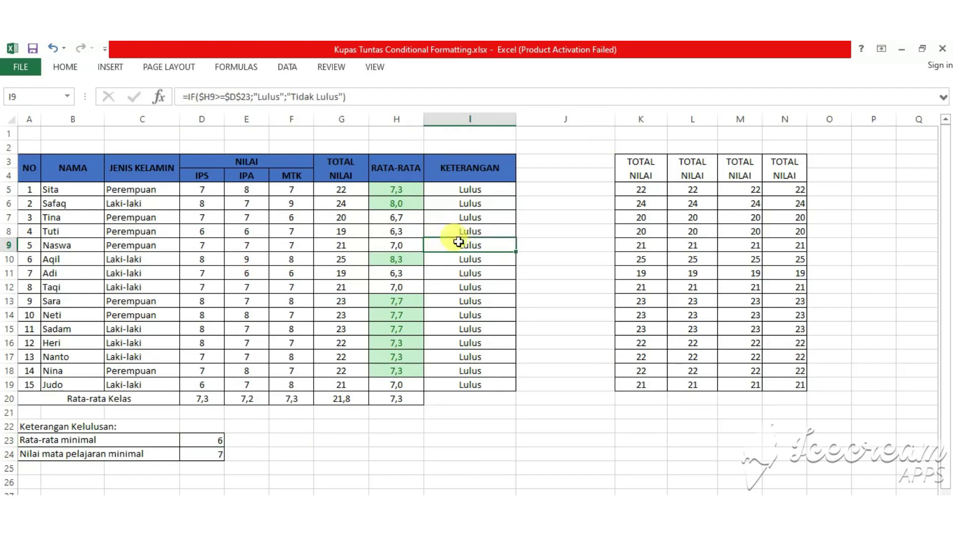
click(403, 231)
click(395, 273)
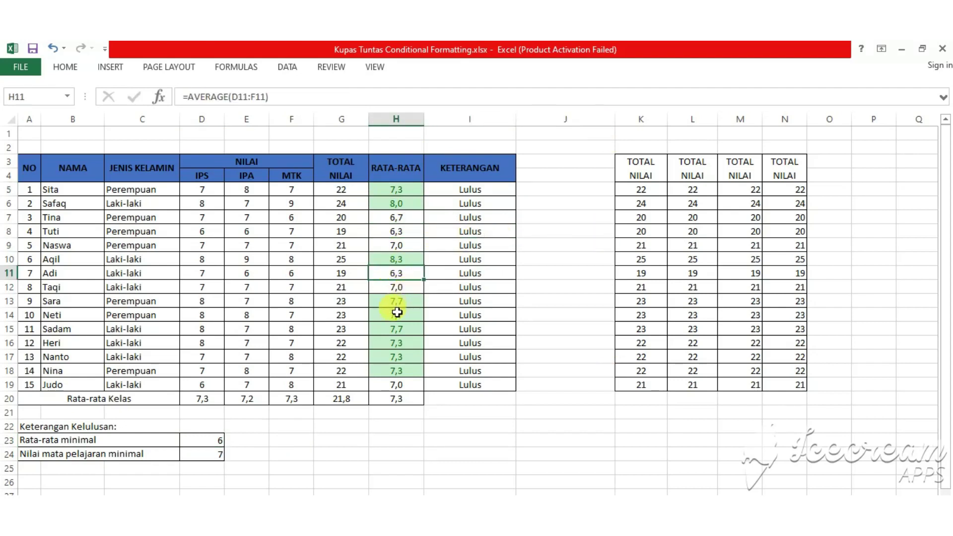
click(397, 314)
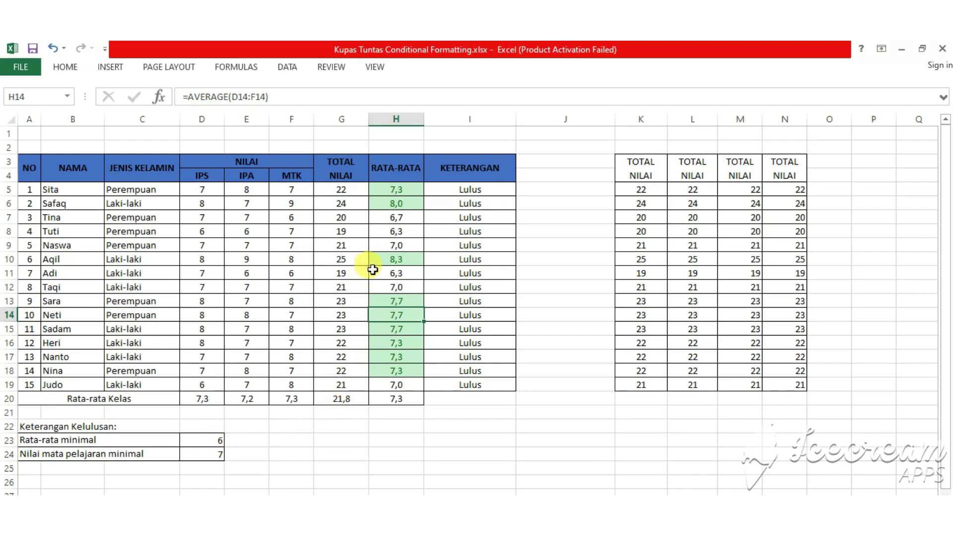
click(388, 274)
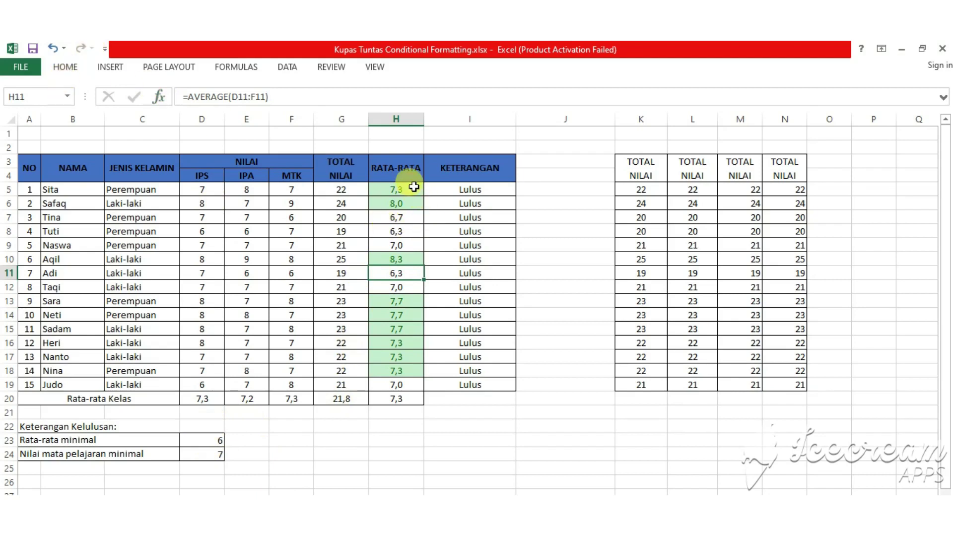
drag(409, 189, 409, 381)
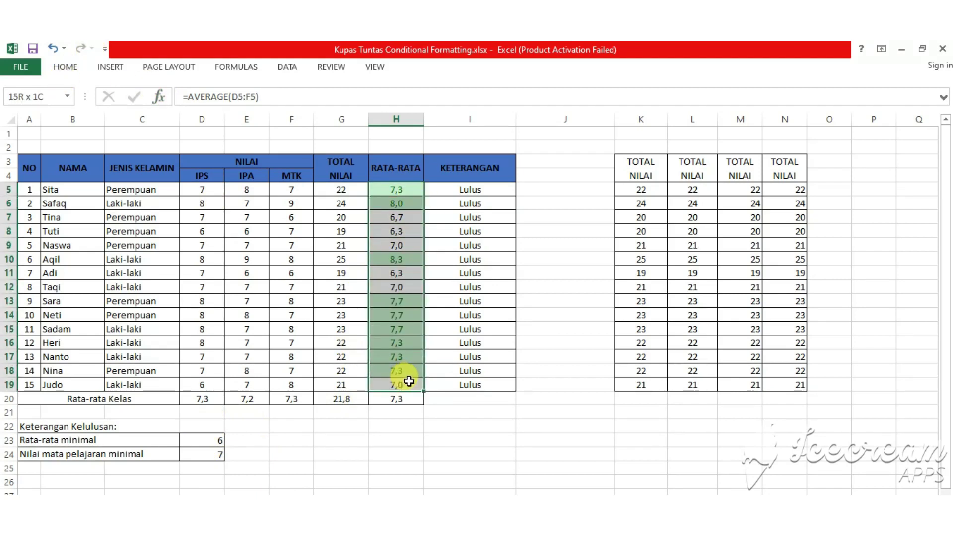
Step: Open the Conditional Formatting Rules Manager to edit the Cell Value > 7 rule
click(69, 70)
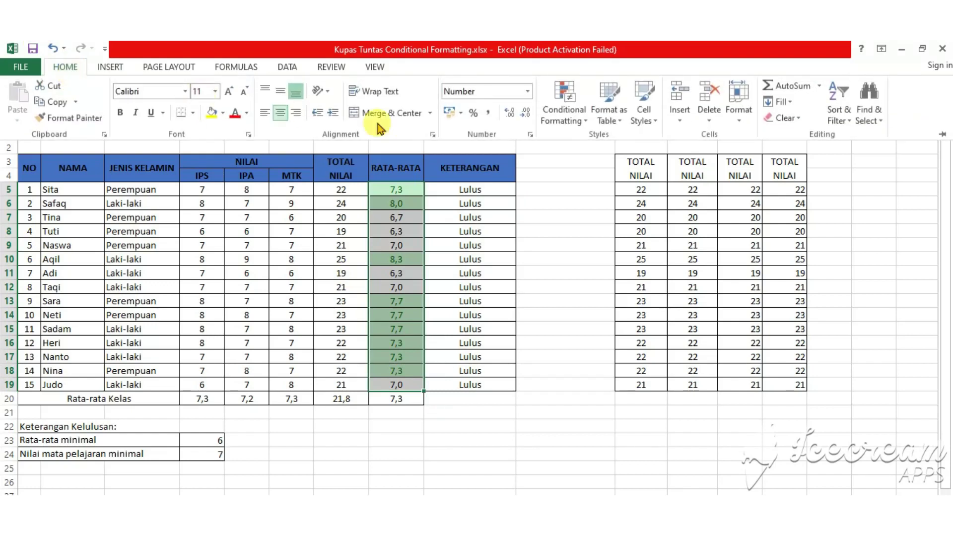
click(564, 112)
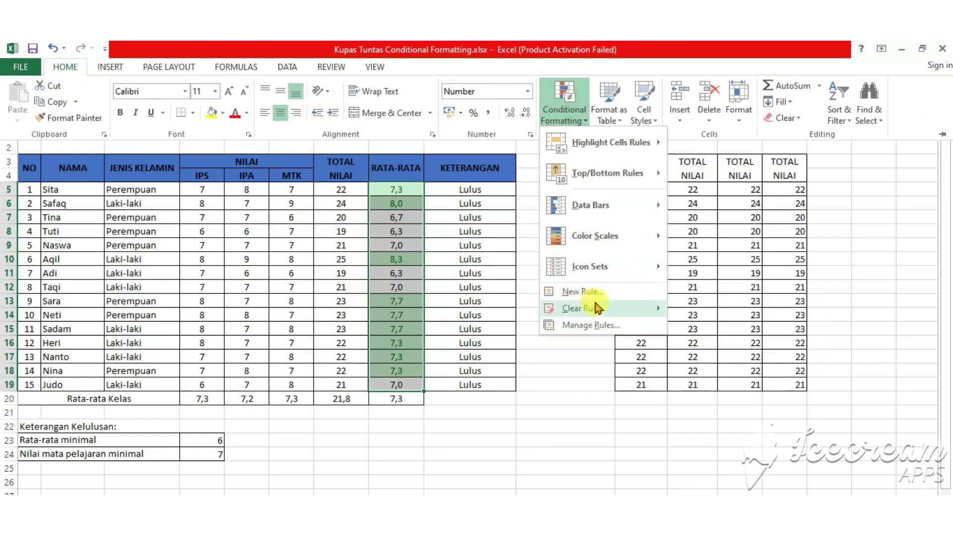
click(606, 326)
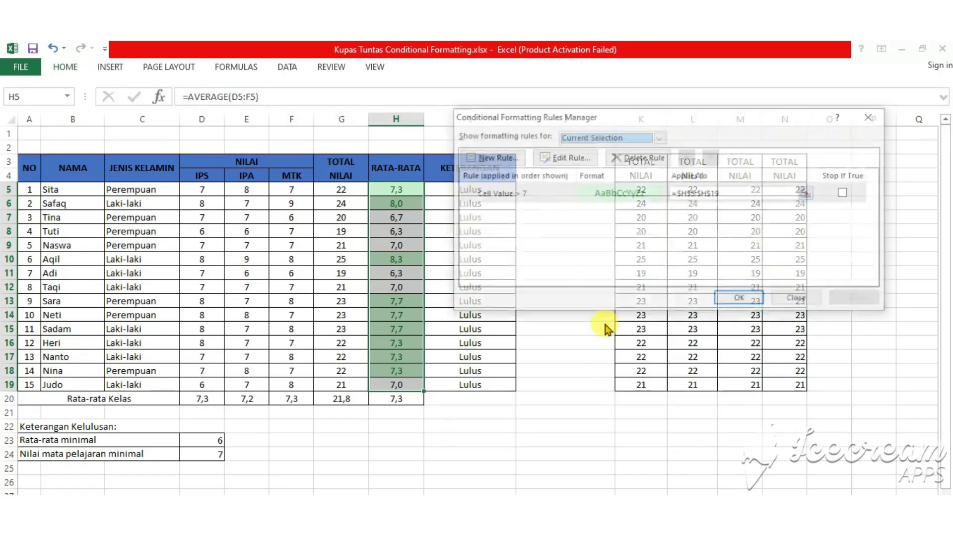
click(552, 204)
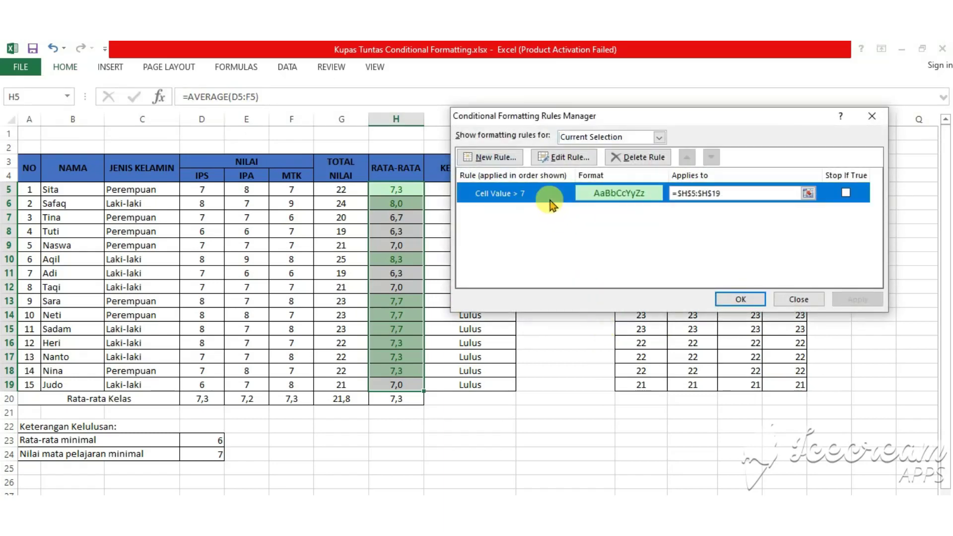
click(561, 157)
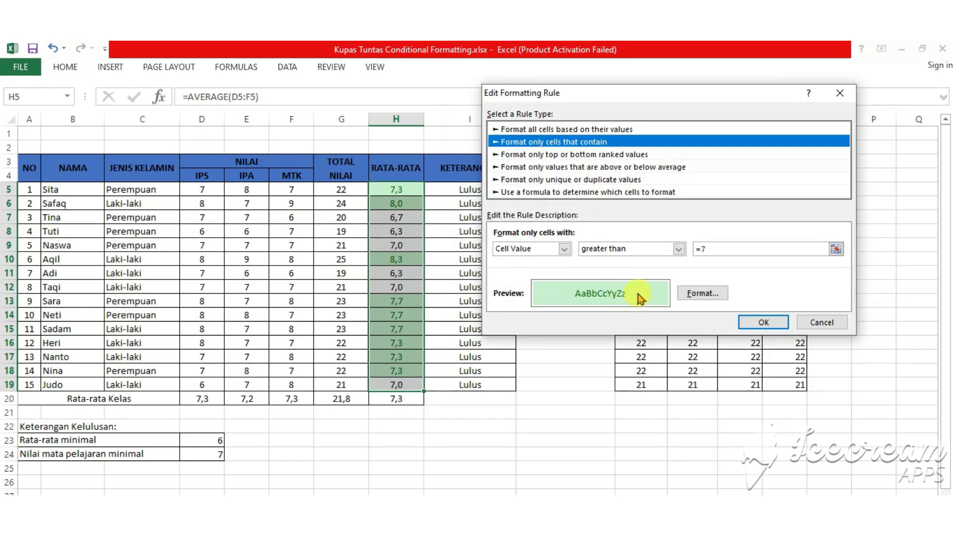
Step: Change the rule's threshold to reference $D$23 and apply it to the averages
click(836, 250)
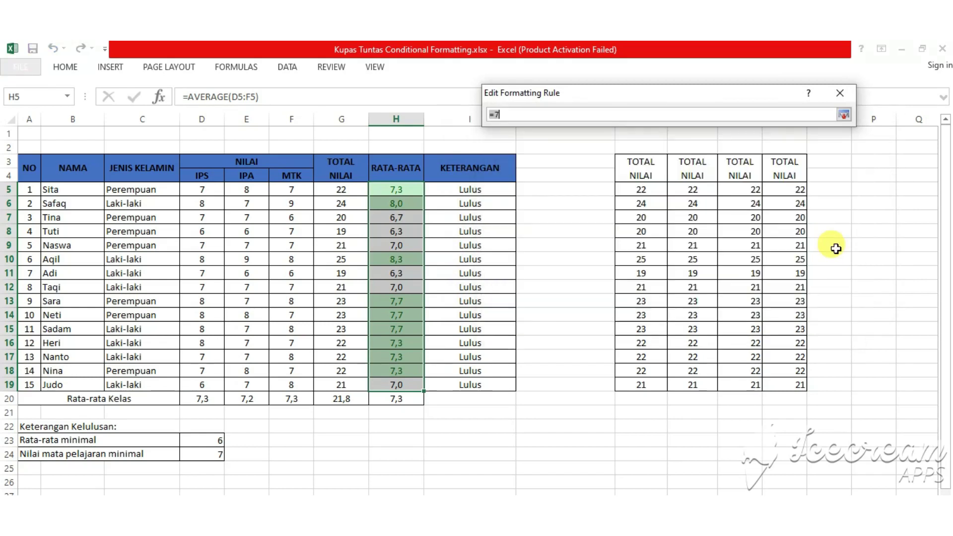
click(200, 440)
key(Return)
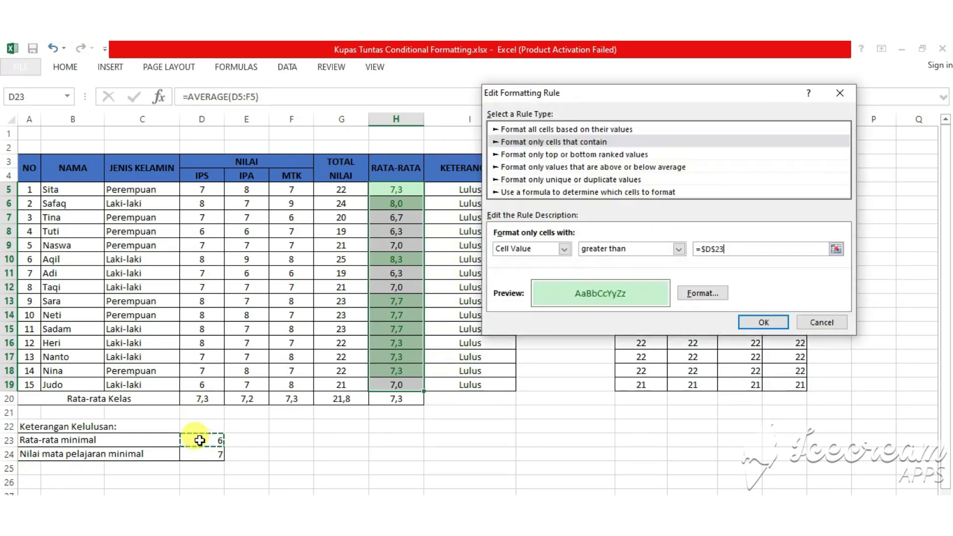
click(768, 325)
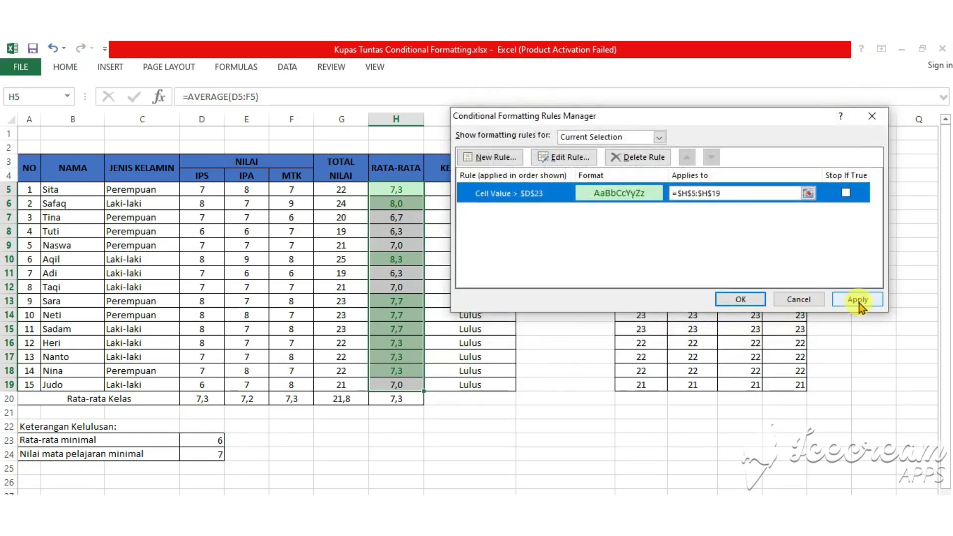
click(858, 300)
click(757, 301)
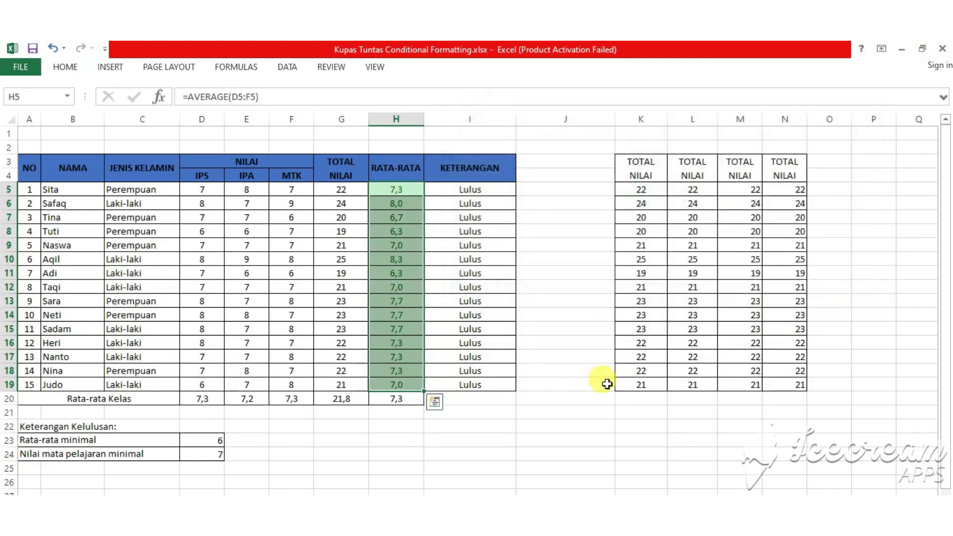
click(541, 437)
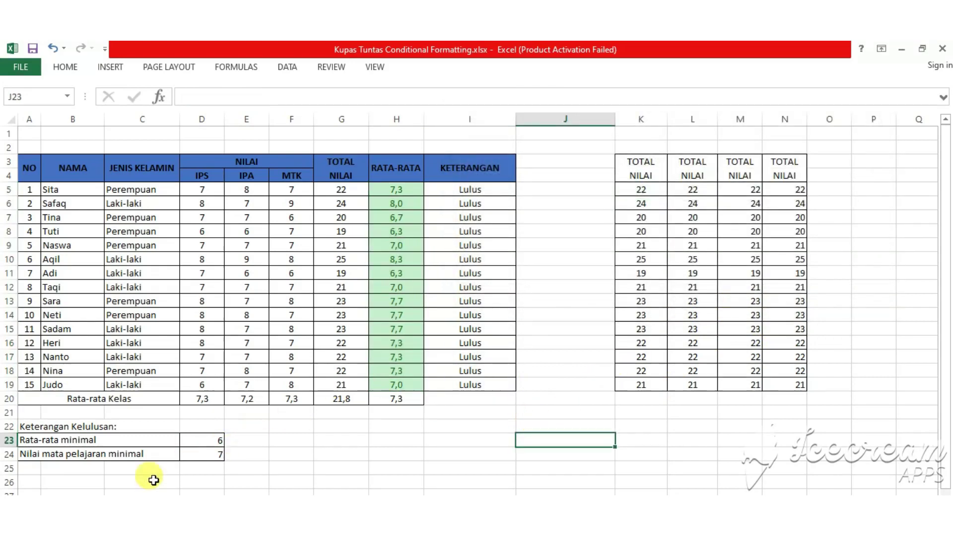
Step: Change the Rata-rata minimal in D23 to 7
click(194, 440)
text(7)
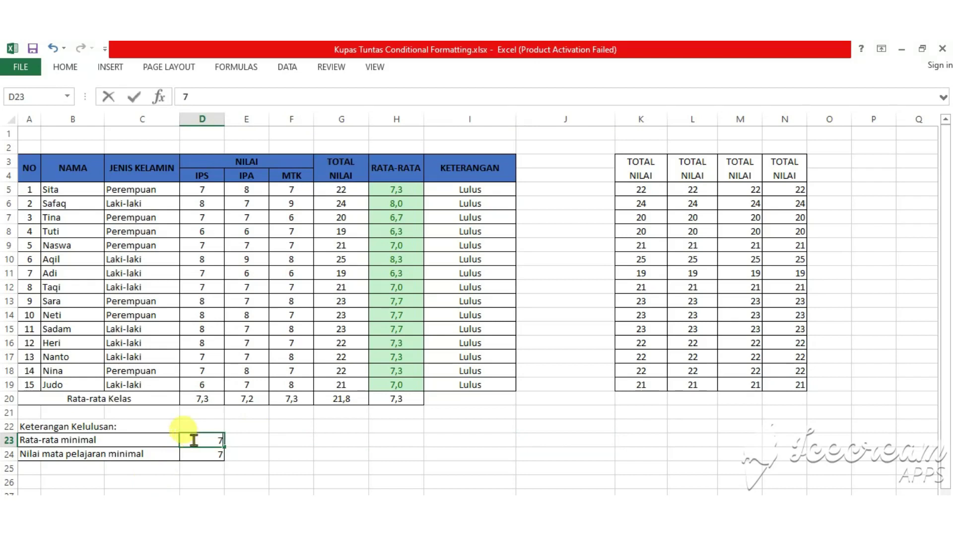
key(Return)
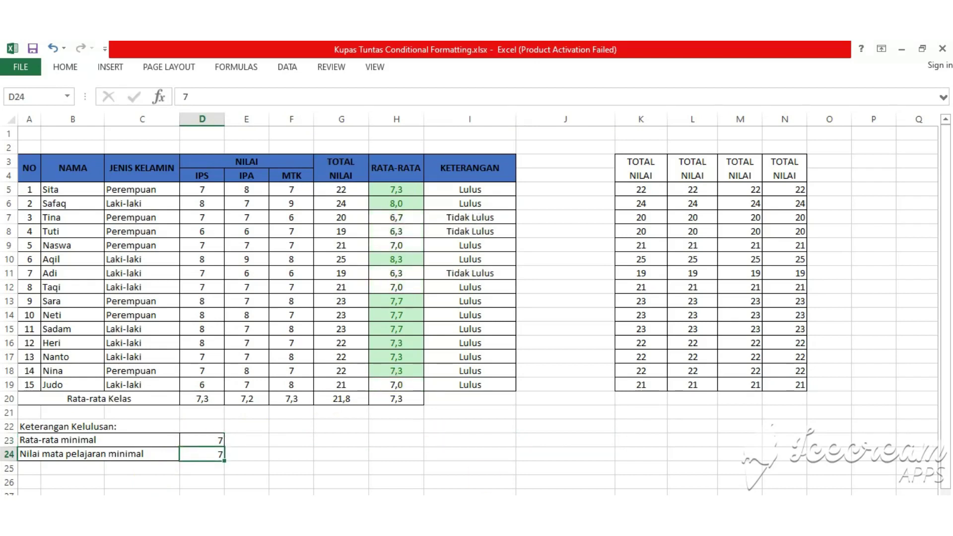
click(64, 69)
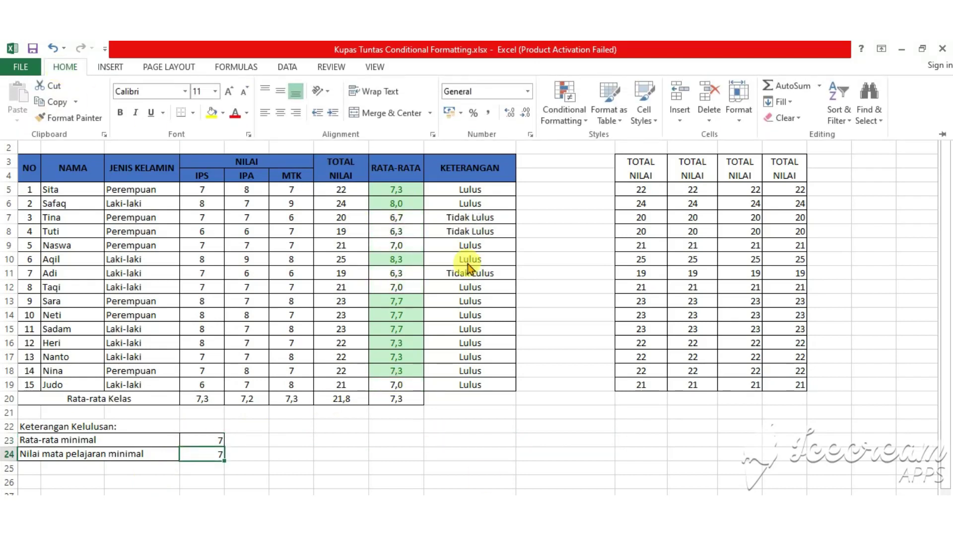
click(556, 251)
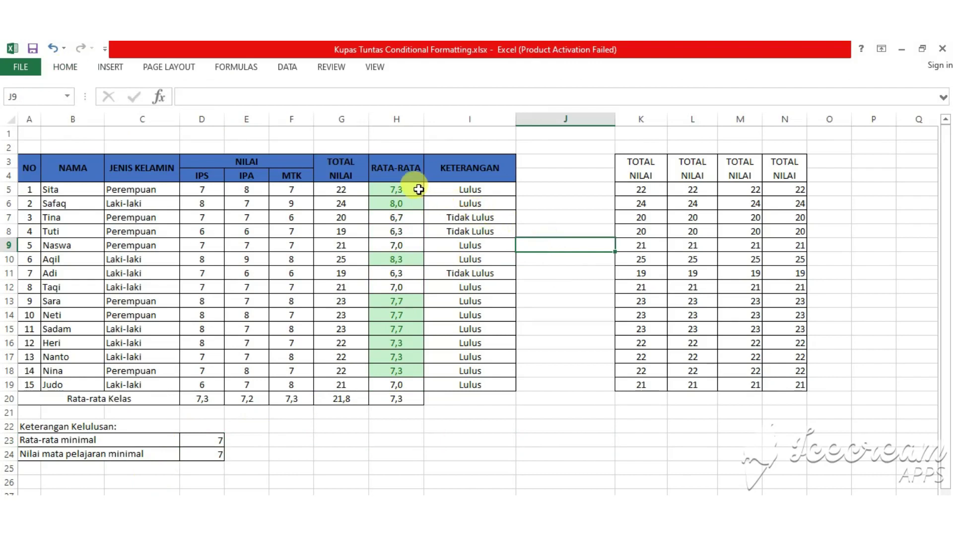
Step: Inspect the average formula in H12 and pass/fail formula in I11, then select H5:H19
drag(419, 189, 408, 379)
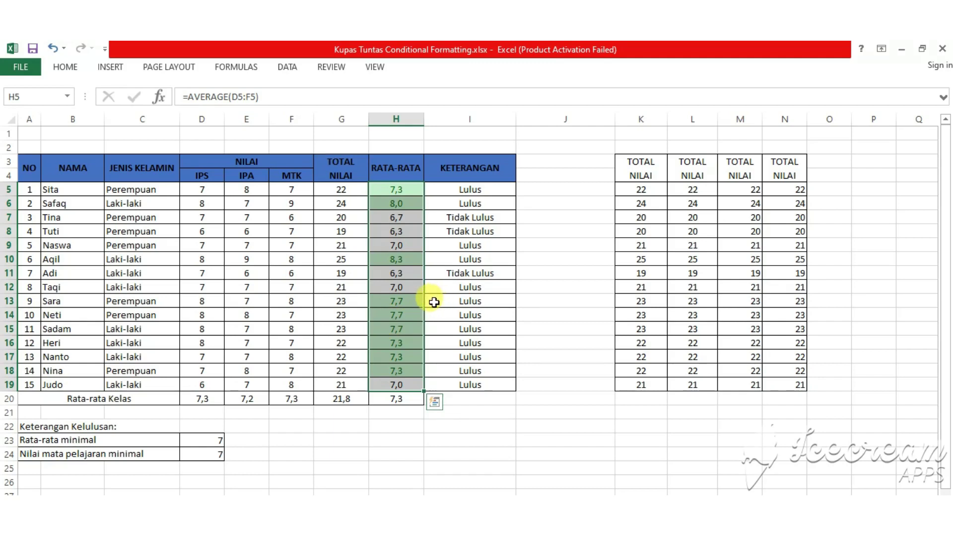
click(55, 441)
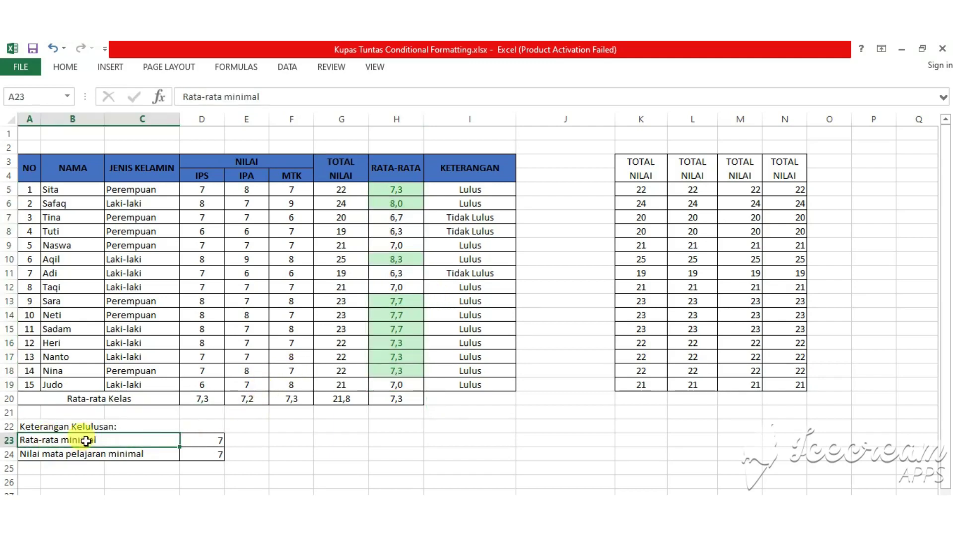
click(418, 287)
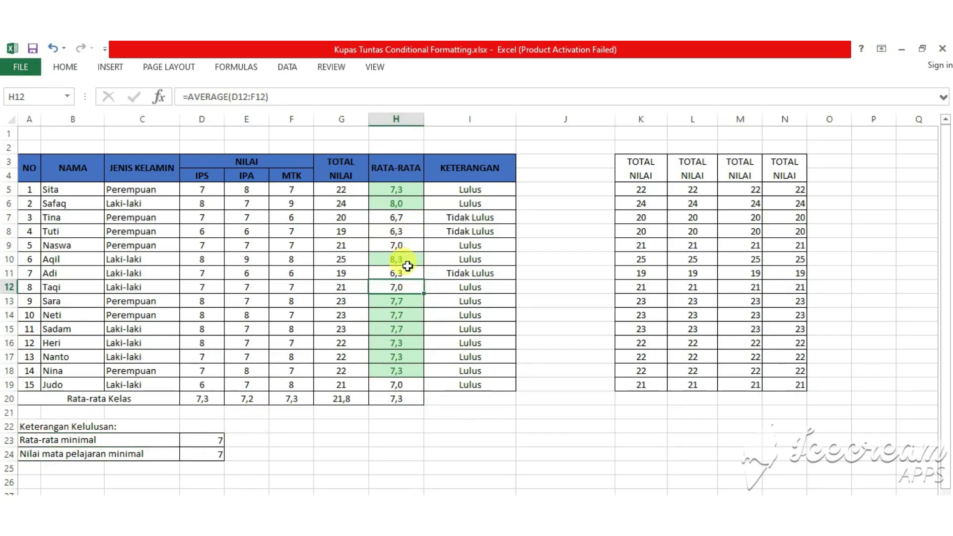
click(455, 272)
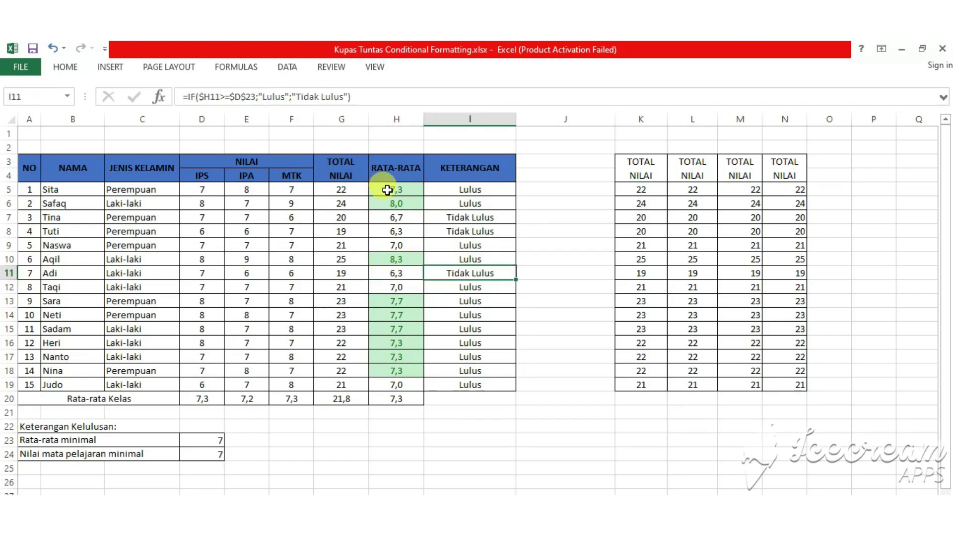
drag(389, 189, 389, 380)
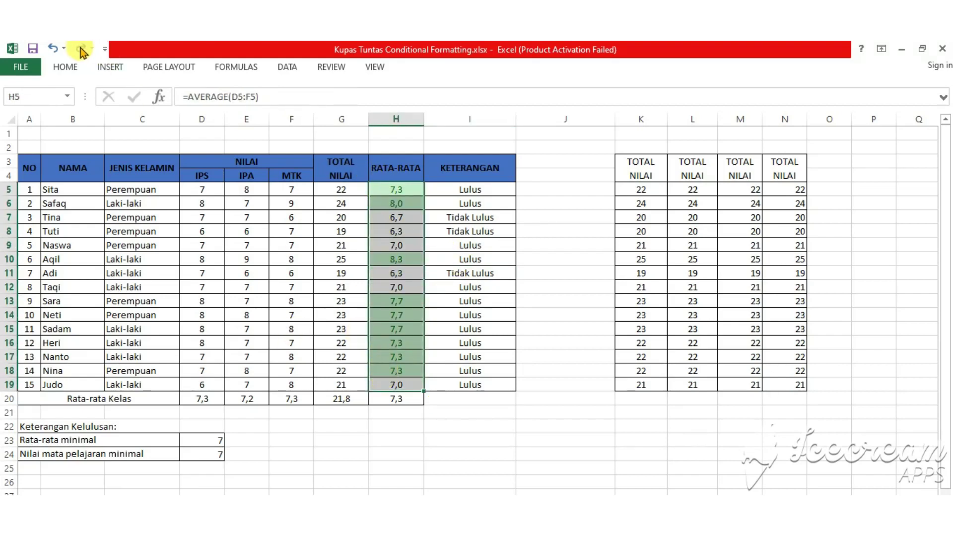
Step: Add an Equal To $D$23 rule with Green Fill with Dark Green Text to the averages
click(79, 67)
click(584, 122)
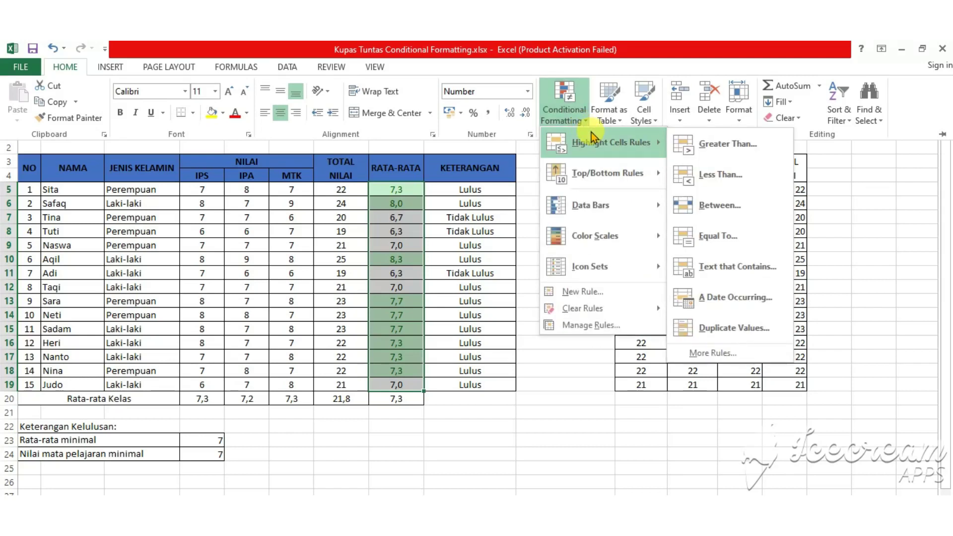
mouse_move(605, 142)
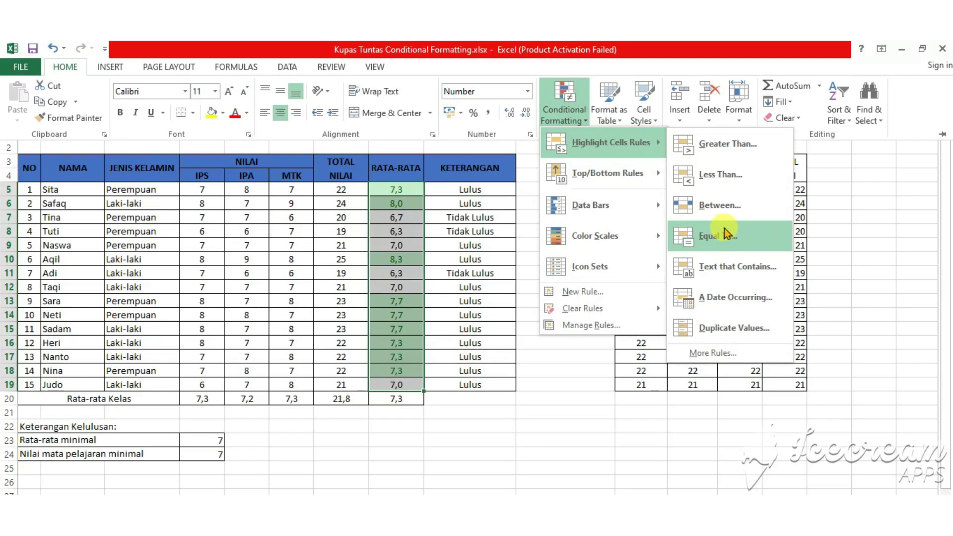
click(726, 233)
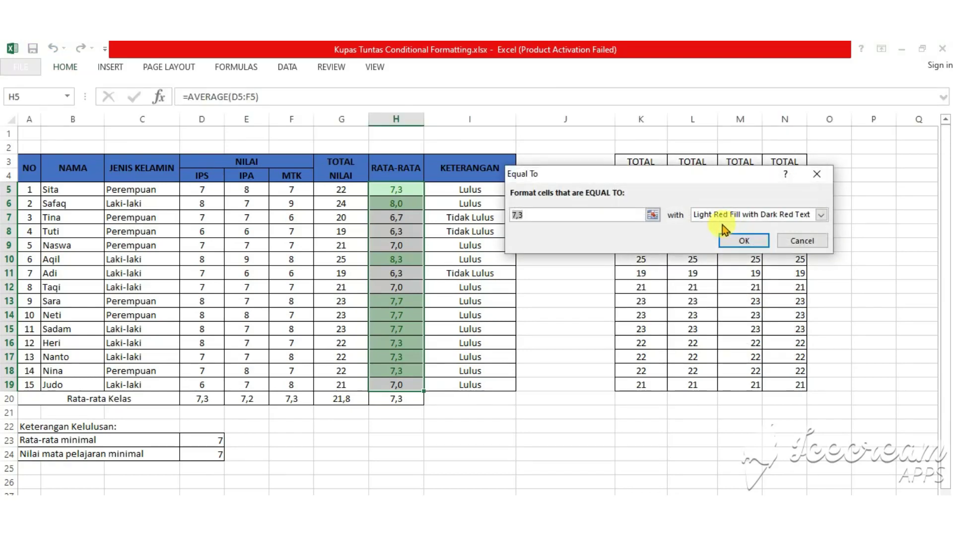
click(653, 216)
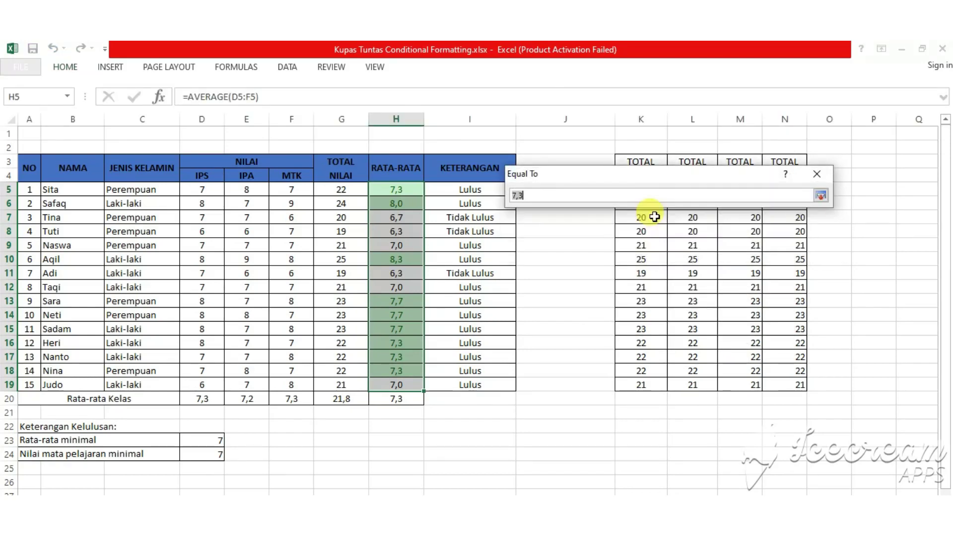
click(204, 443)
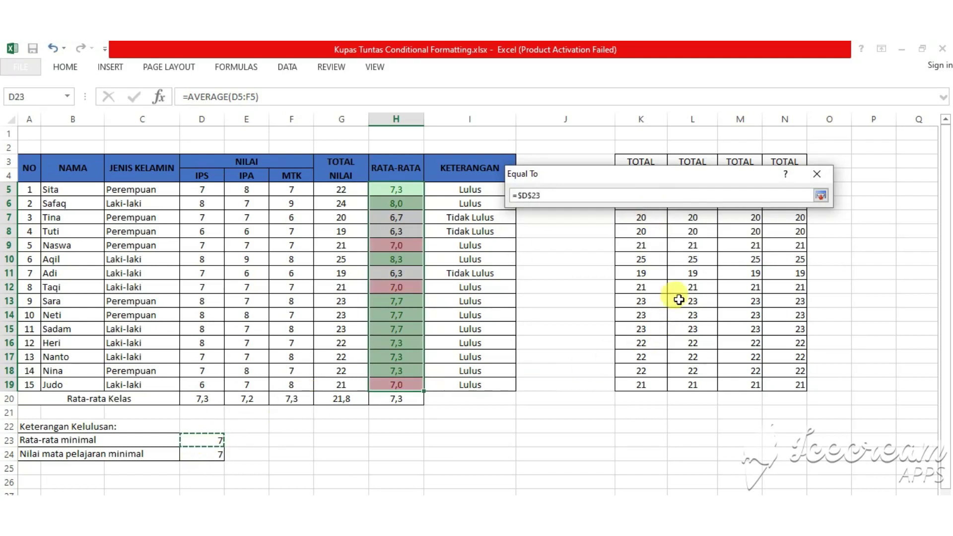
key(Return)
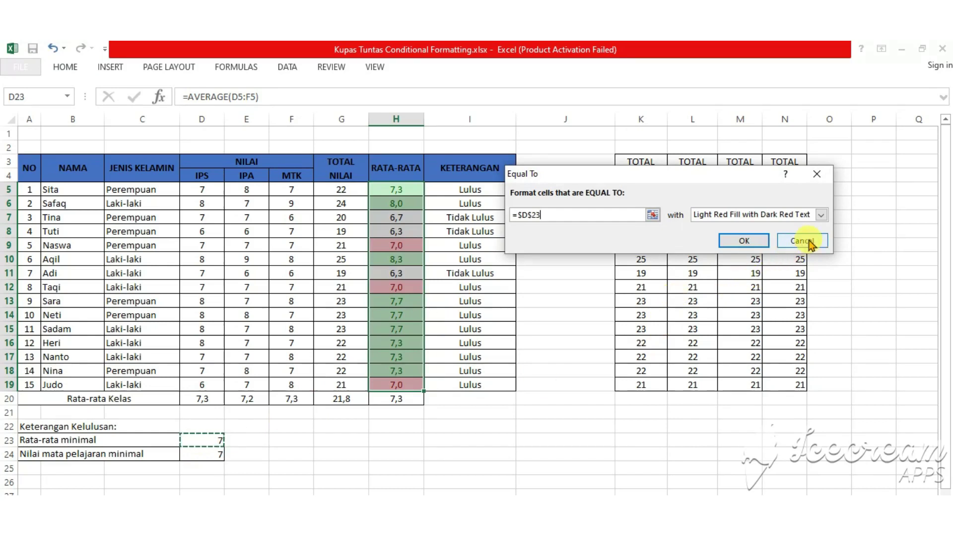
click(821, 215)
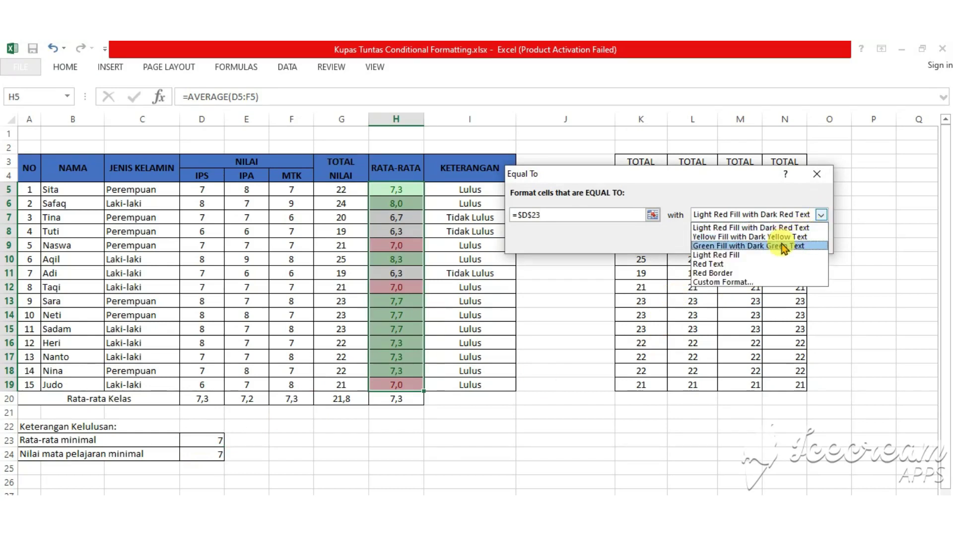
click(723, 246)
click(687, 241)
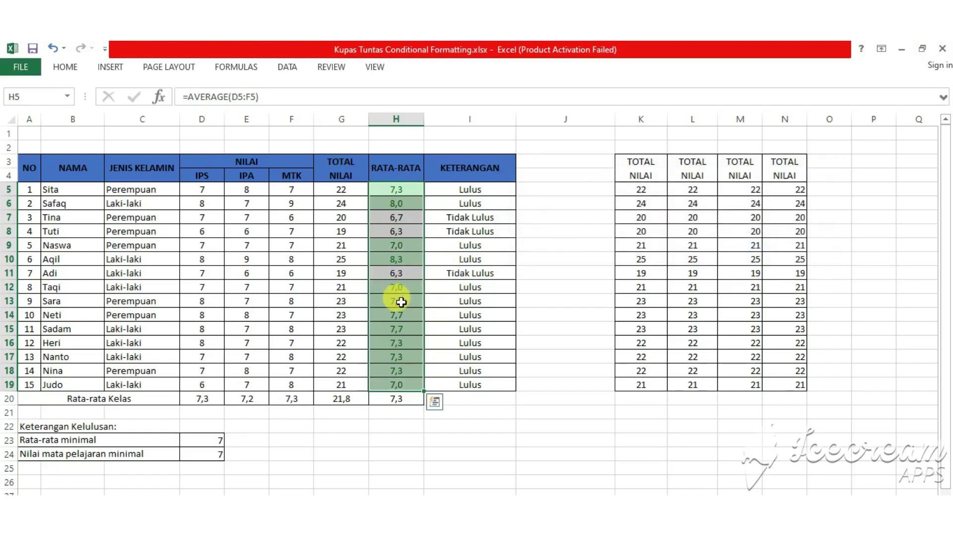
click(417, 440)
Step: Check the pass/fail formula in I15, then select the averages H5:H19
click(503, 331)
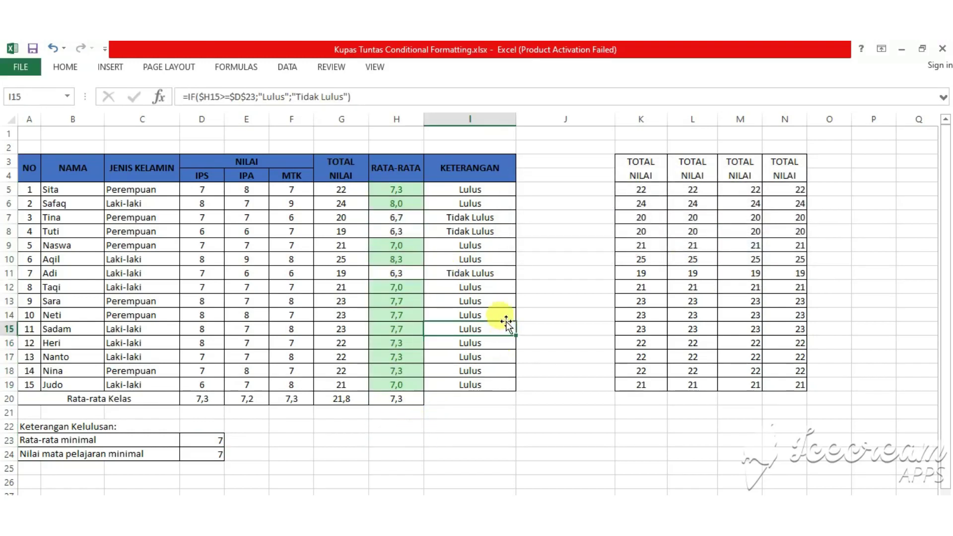
click(585, 215)
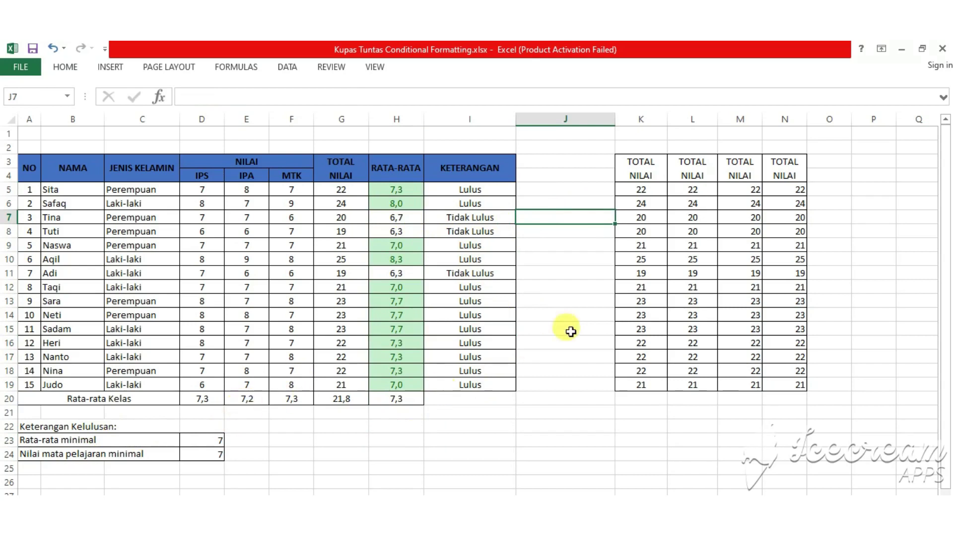
click(573, 271)
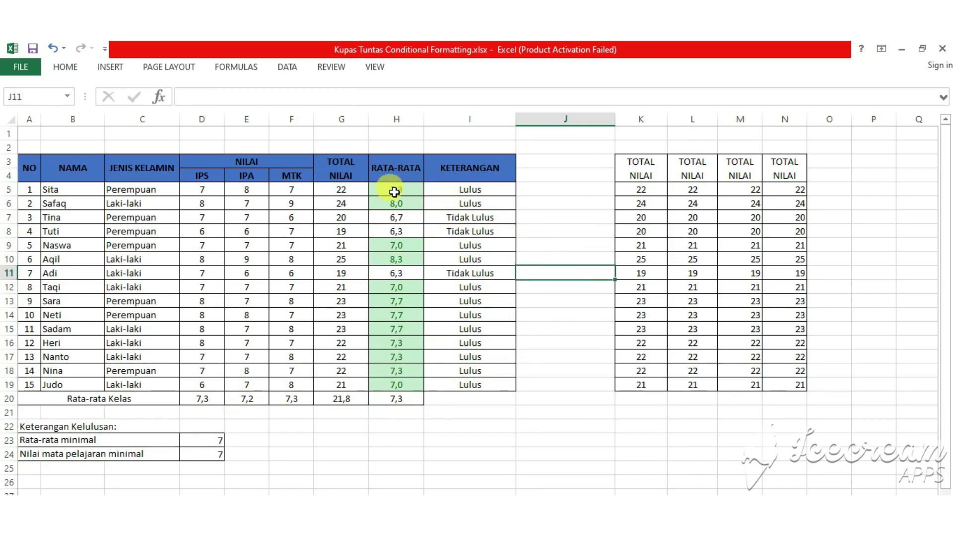
drag(395, 192, 379, 382)
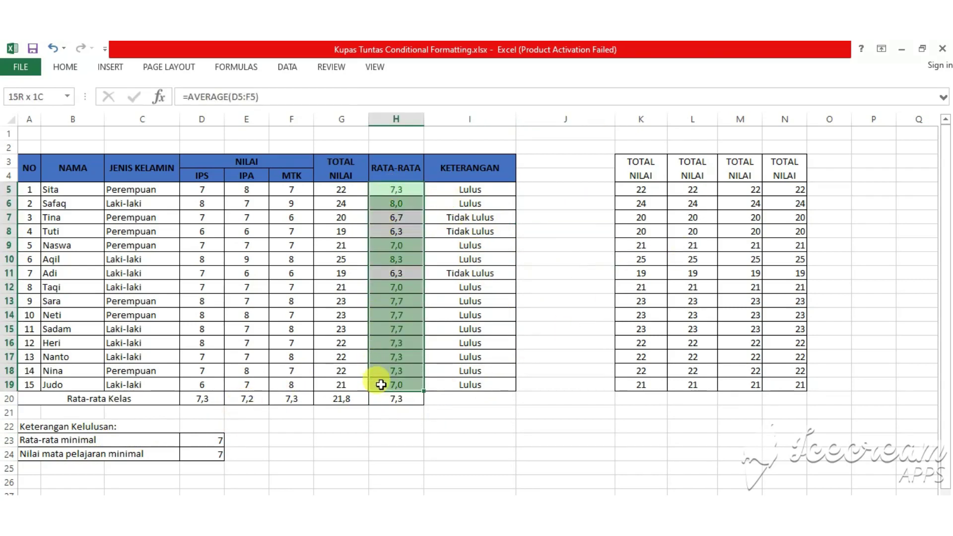
click(540, 305)
drag(398, 189, 397, 386)
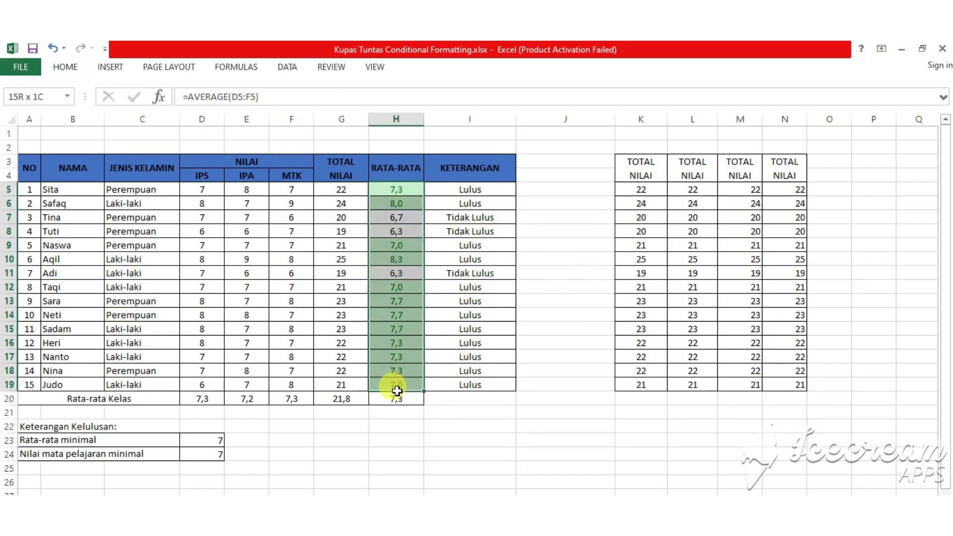
Step: Add a Less Than $D$23 rule using Light Red Fill with Dark Red Text
click(67, 66)
click(564, 118)
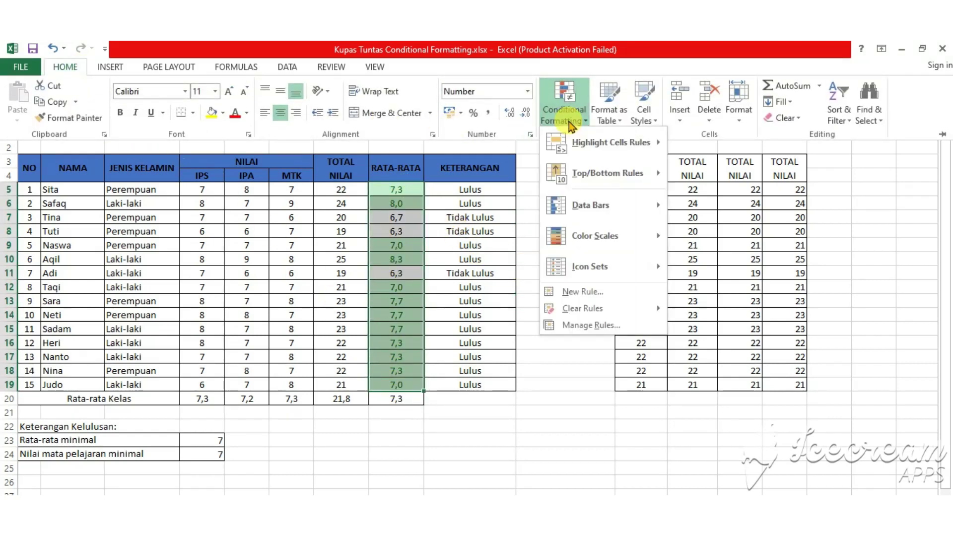
mouse_move(609, 143)
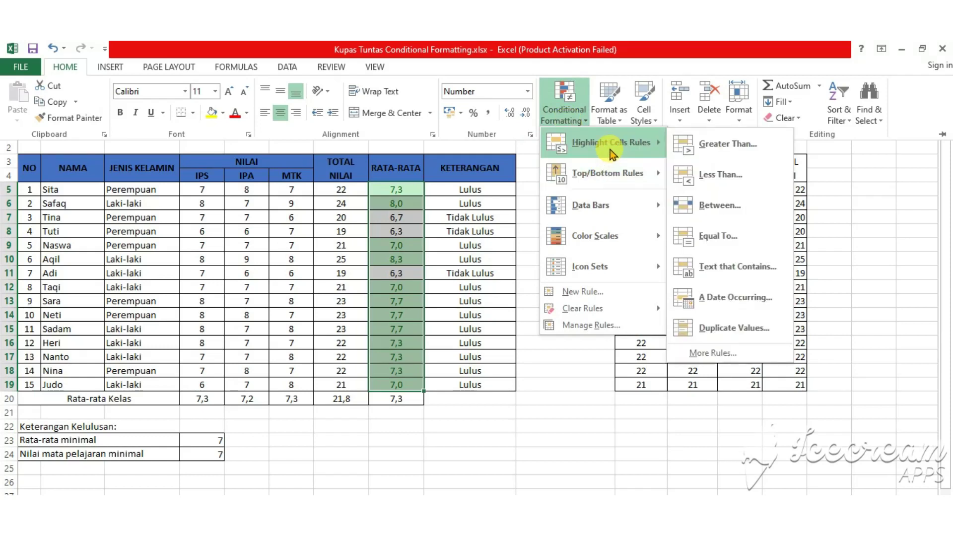
click(707, 174)
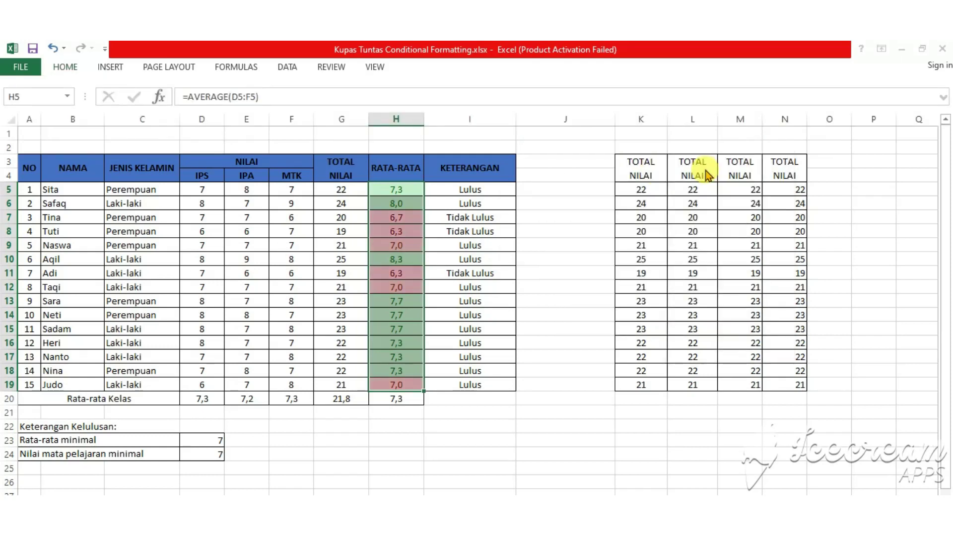
click(652, 214)
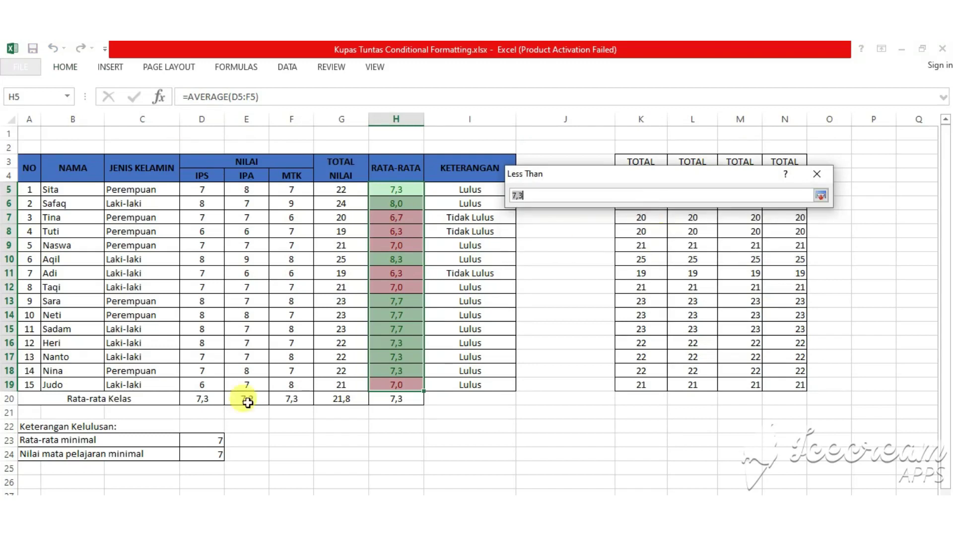
click(194, 439)
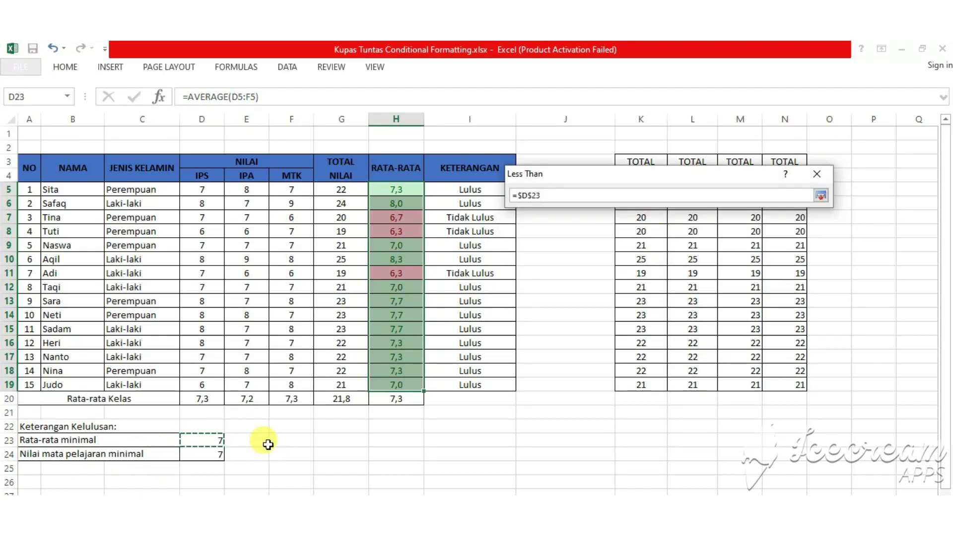
key(Return)
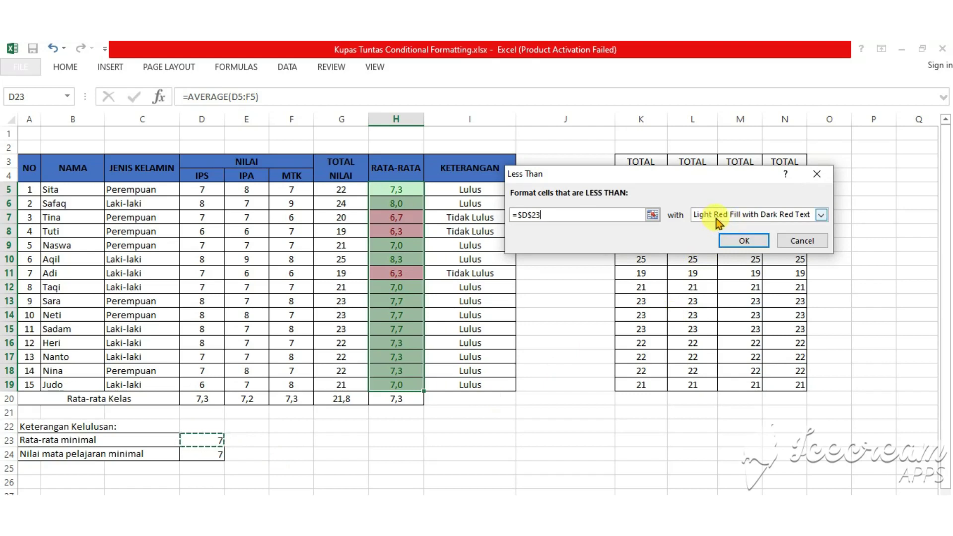
click(763, 245)
click(571, 371)
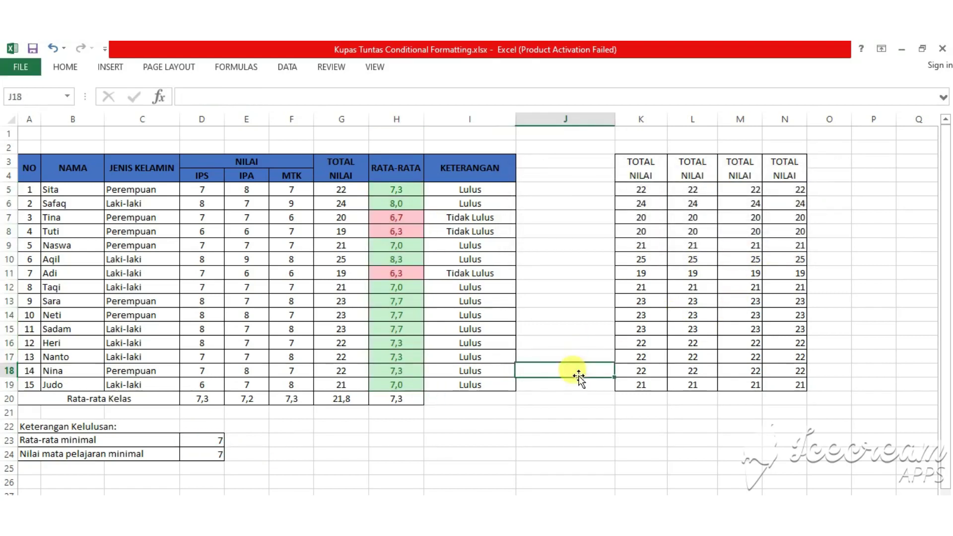
Step: Set the Rata-rata minimal in D23 to 7 and reselect the averages H5:H19
click(197, 443)
text(,3)
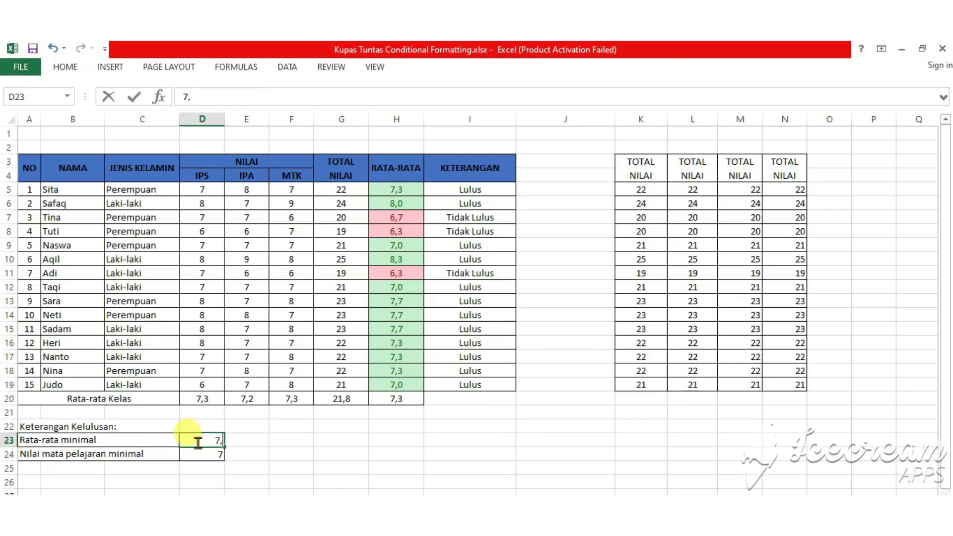
key(Return)
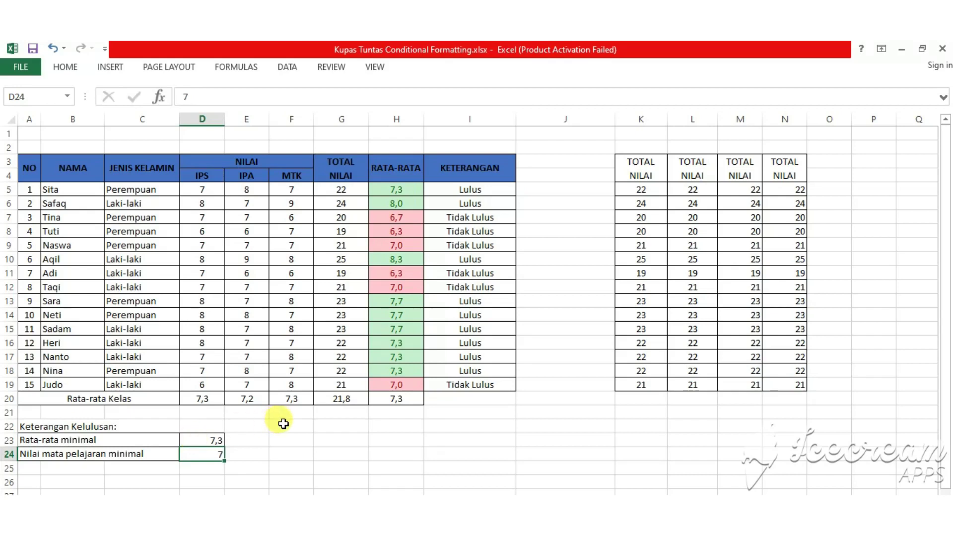
click(284, 424)
click(199, 436)
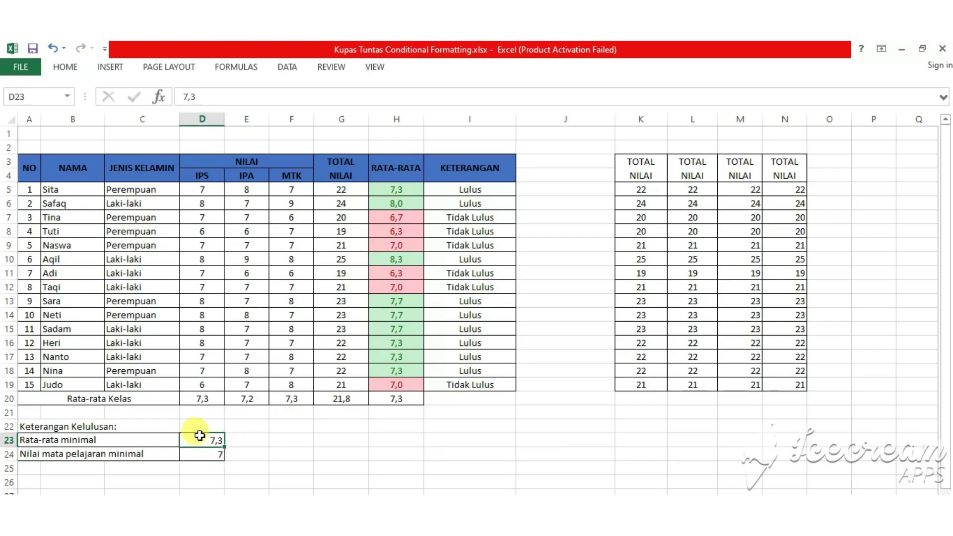
text(7)
key(Return)
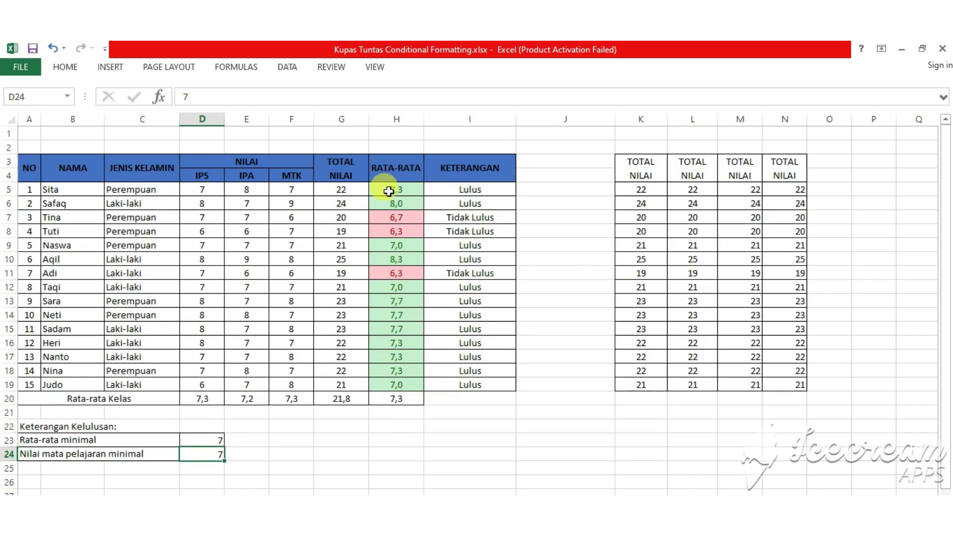
drag(389, 191, 392, 384)
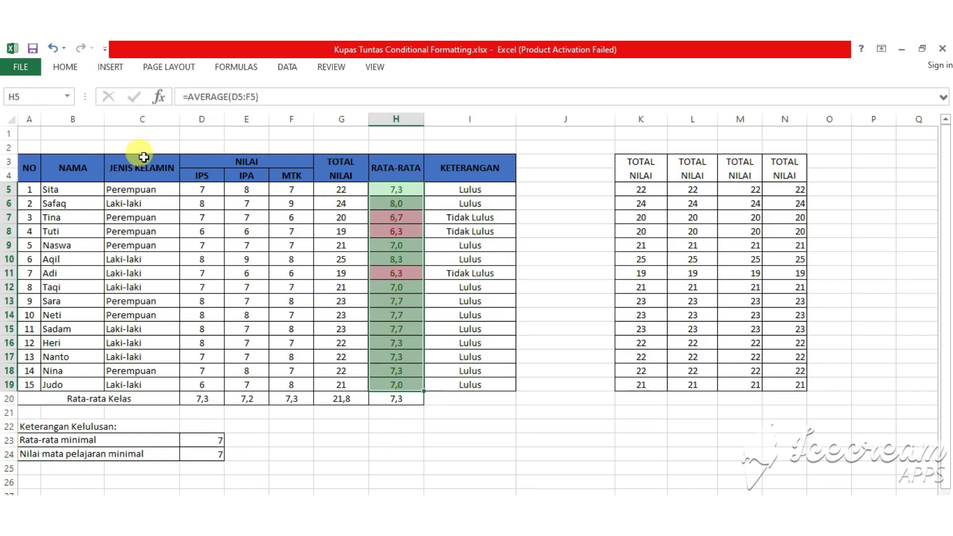
click(65, 67)
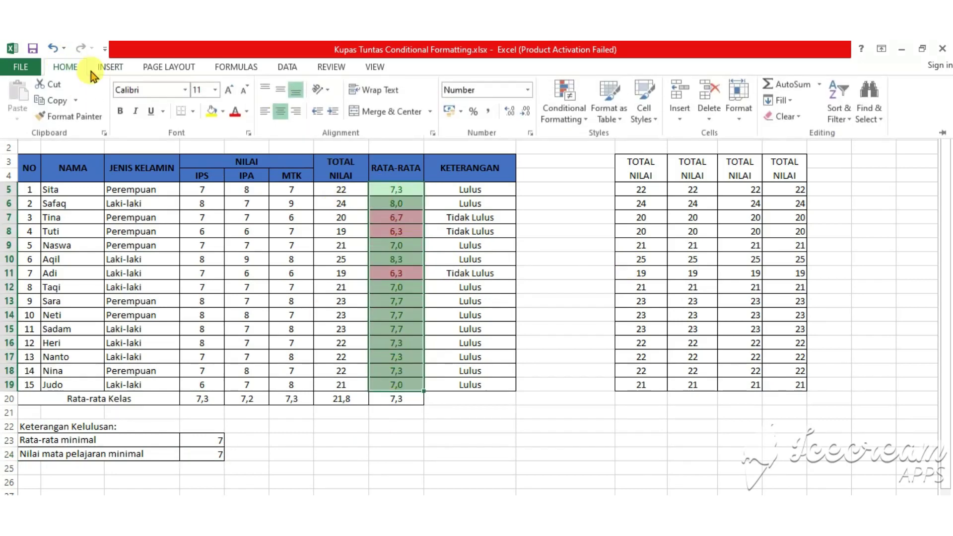
click(571, 120)
mouse_move(603, 143)
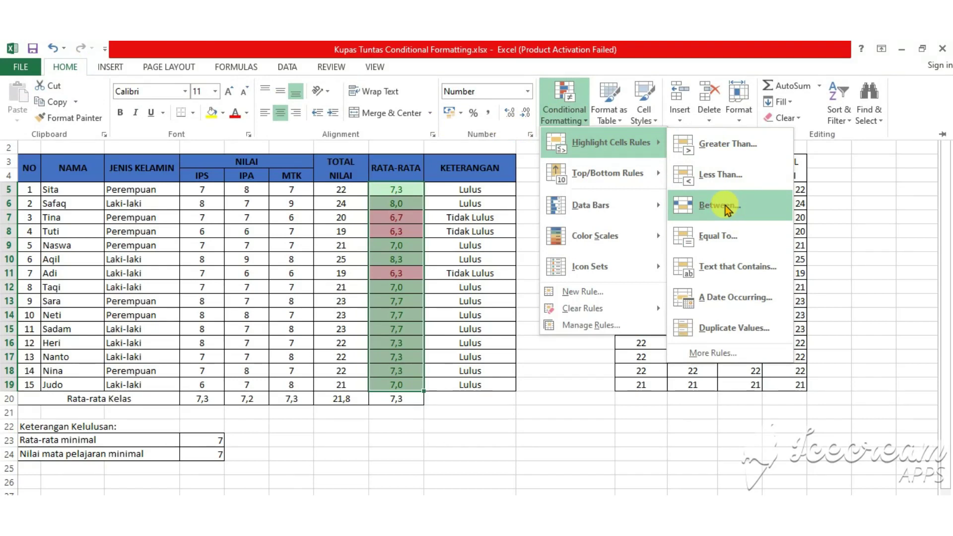
click(368, 192)
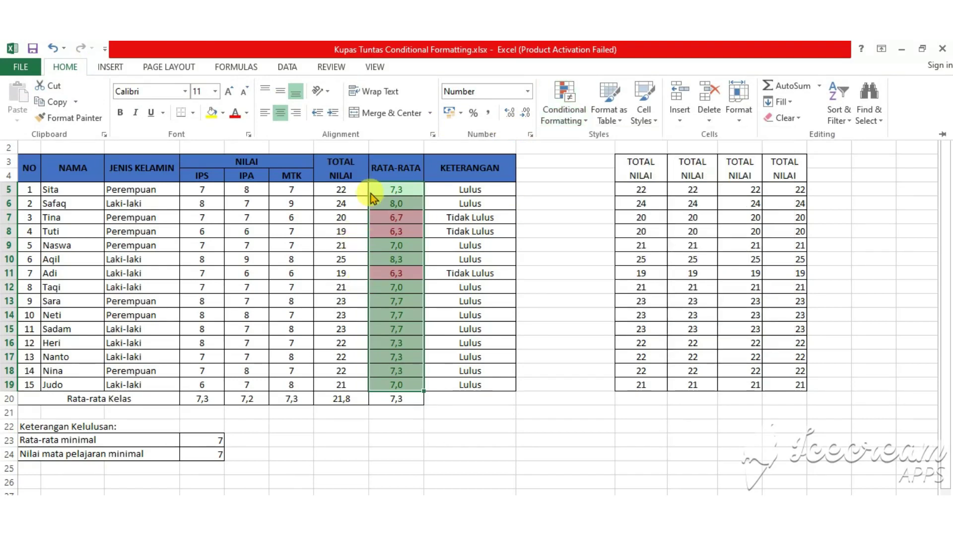
click(354, 190)
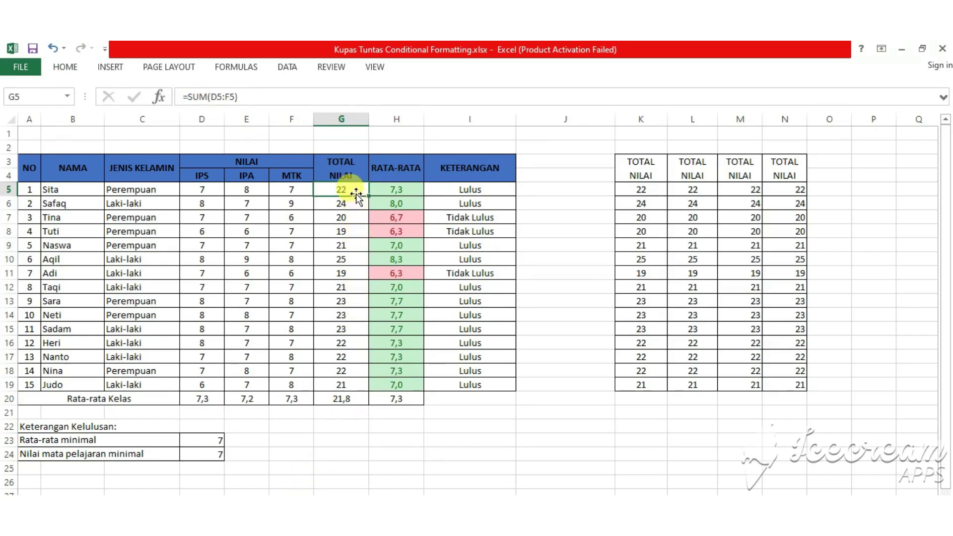
drag(354, 190, 348, 315)
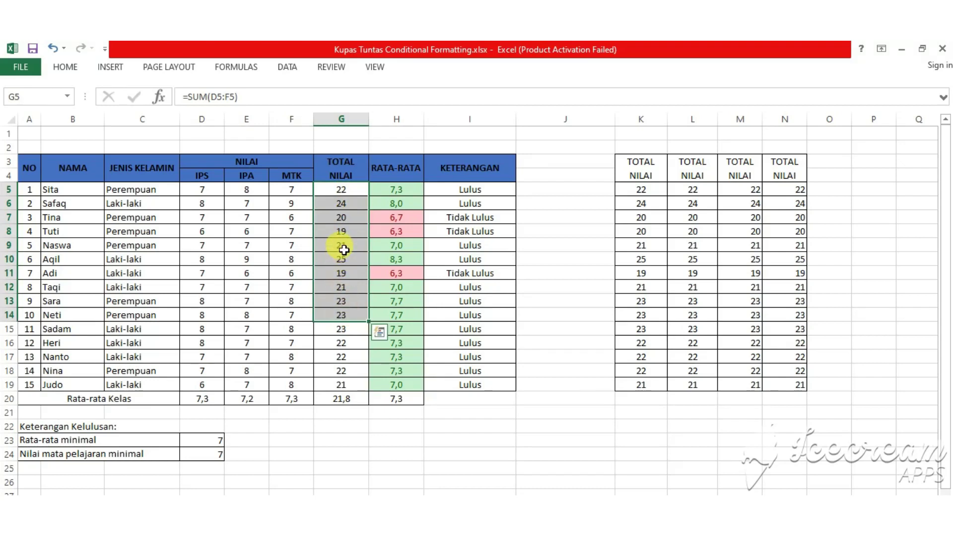
click(344, 250)
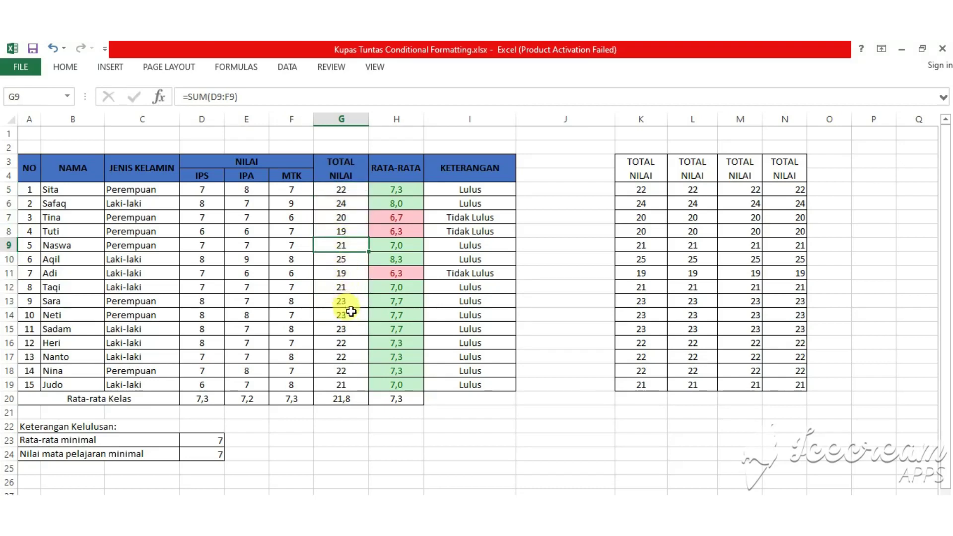
click(354, 331)
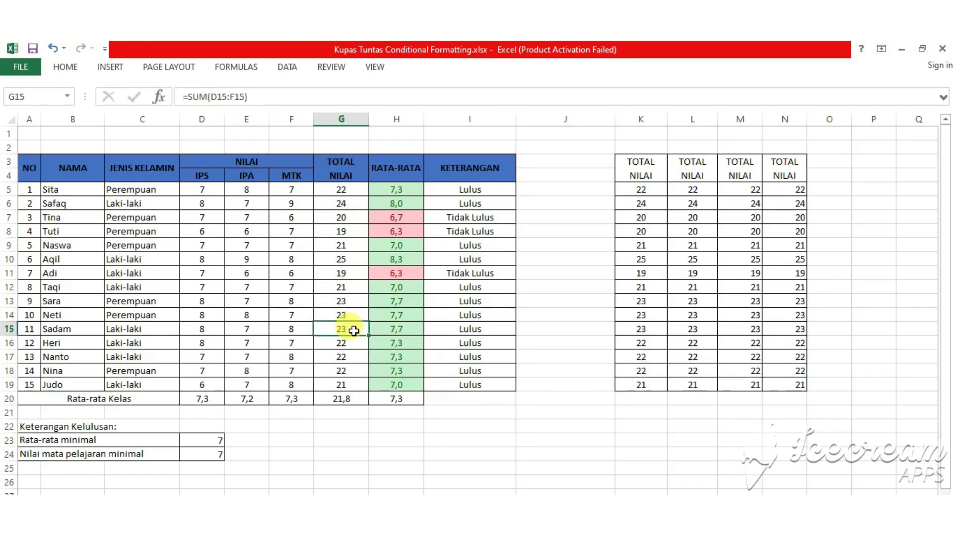
drag(356, 190, 341, 384)
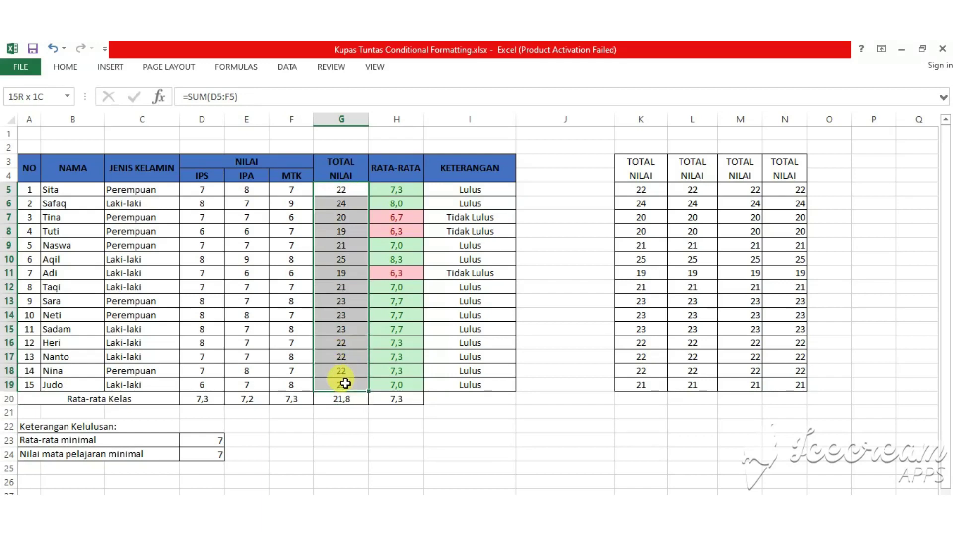
click(80, 68)
Step: Start a Between highlight rule for the totals with bounds 21 and 23
click(556, 118)
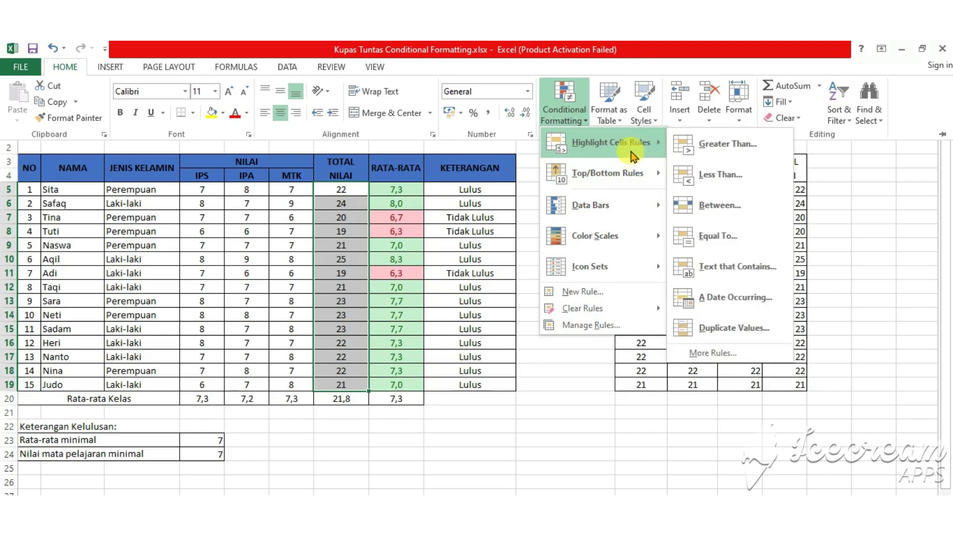
click(719, 206)
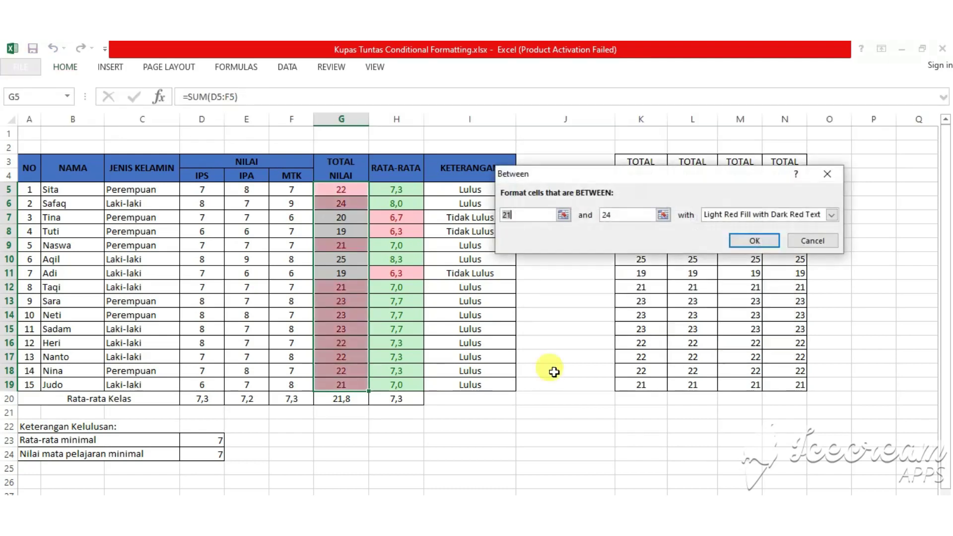
click(542, 217)
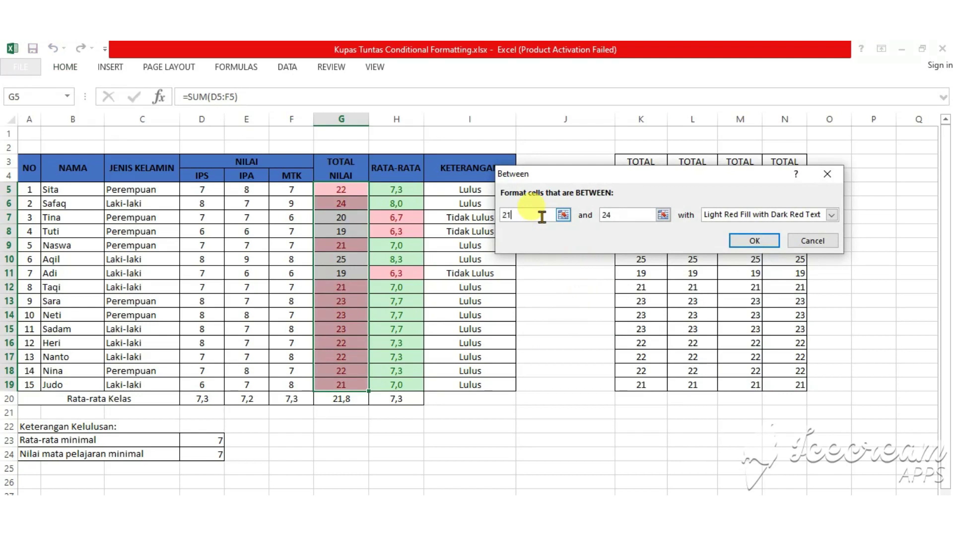
click(618, 214)
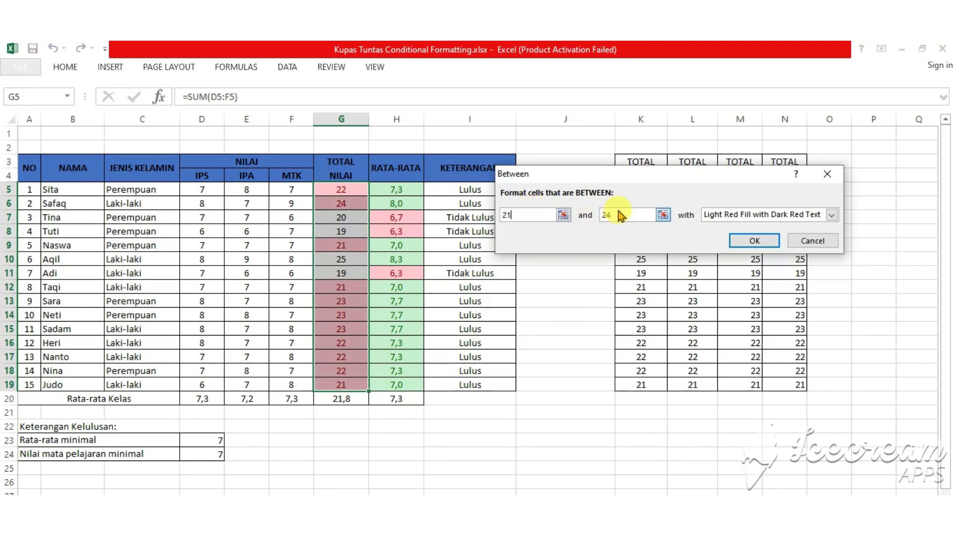
key(BackSpace)
text(3)
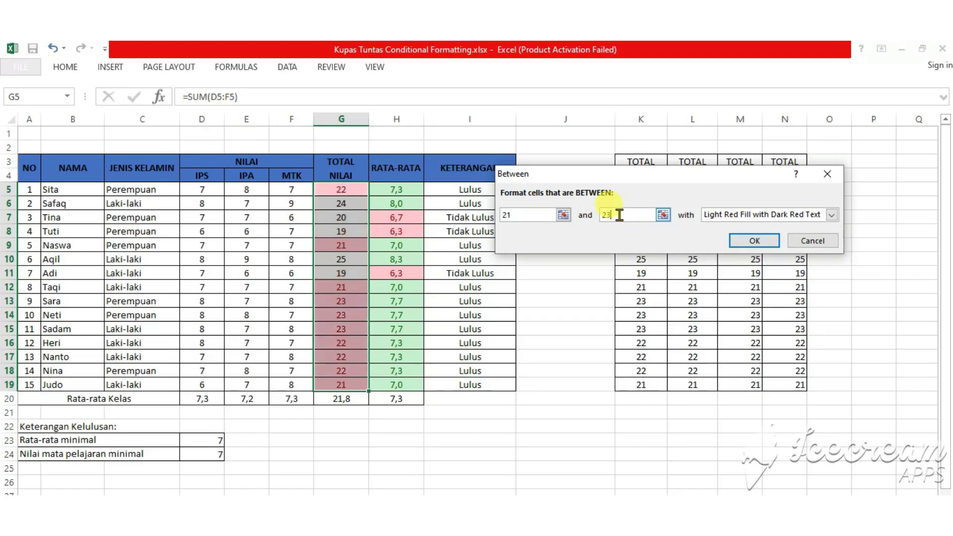
Step: Give the 21–23 rule a custom yellow fill and apply it
click(781, 215)
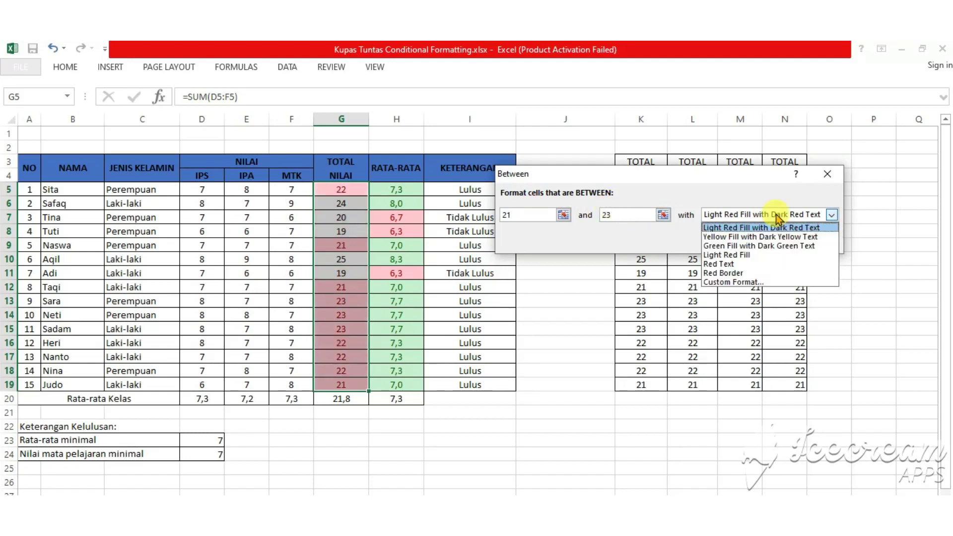
click(762, 281)
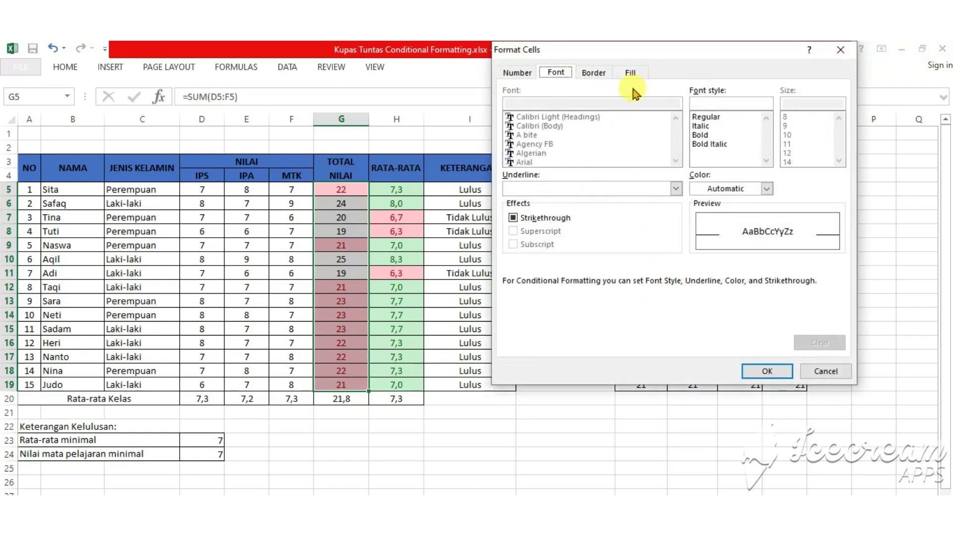
click(629, 73)
click(555, 209)
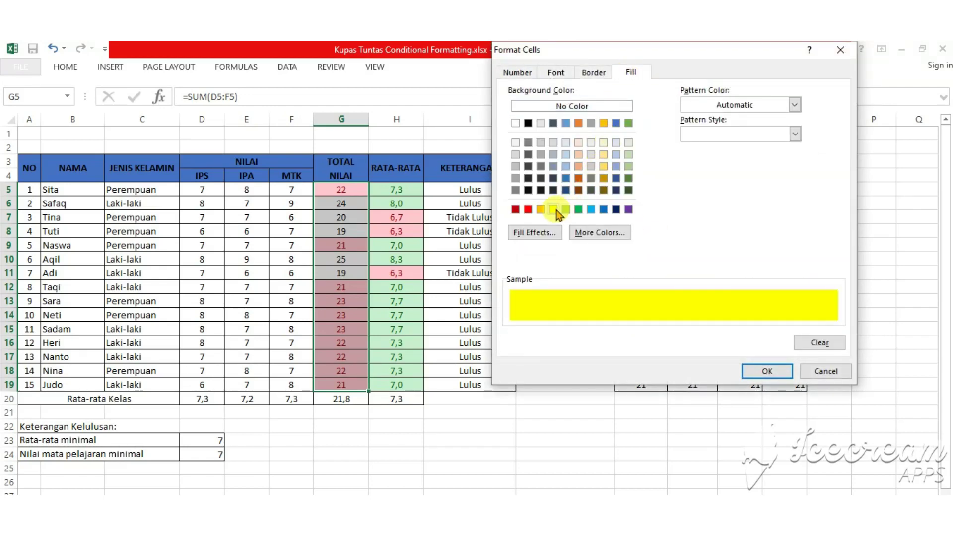
click(779, 370)
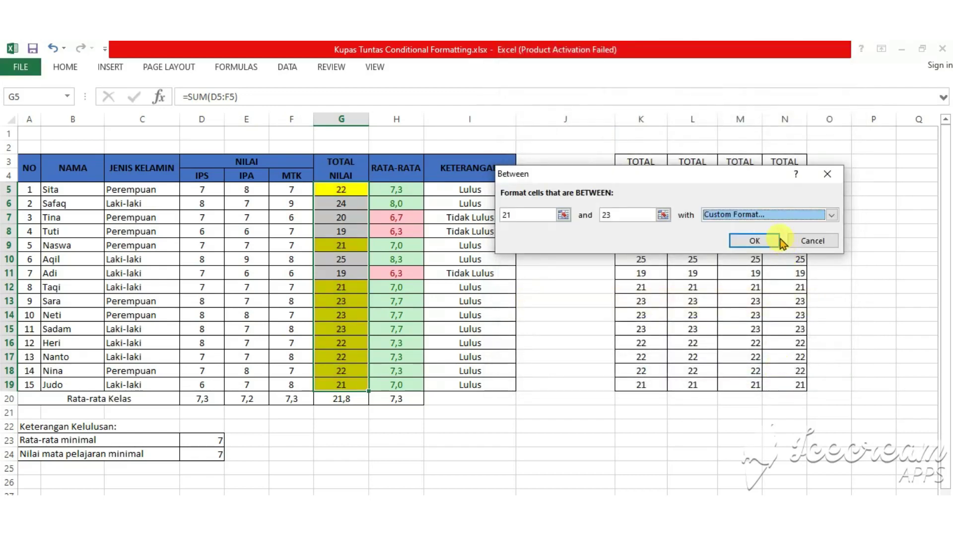
click(758, 240)
click(549, 337)
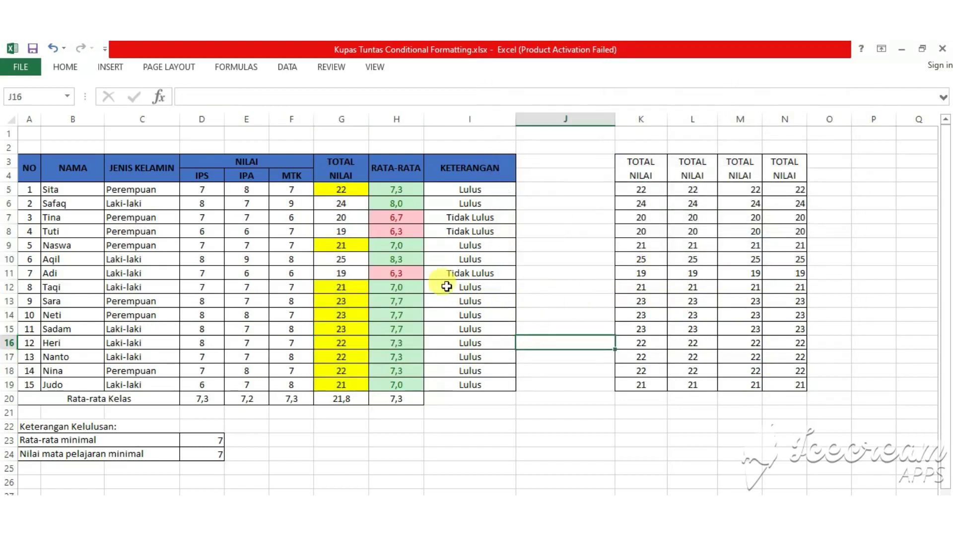
click(345, 259)
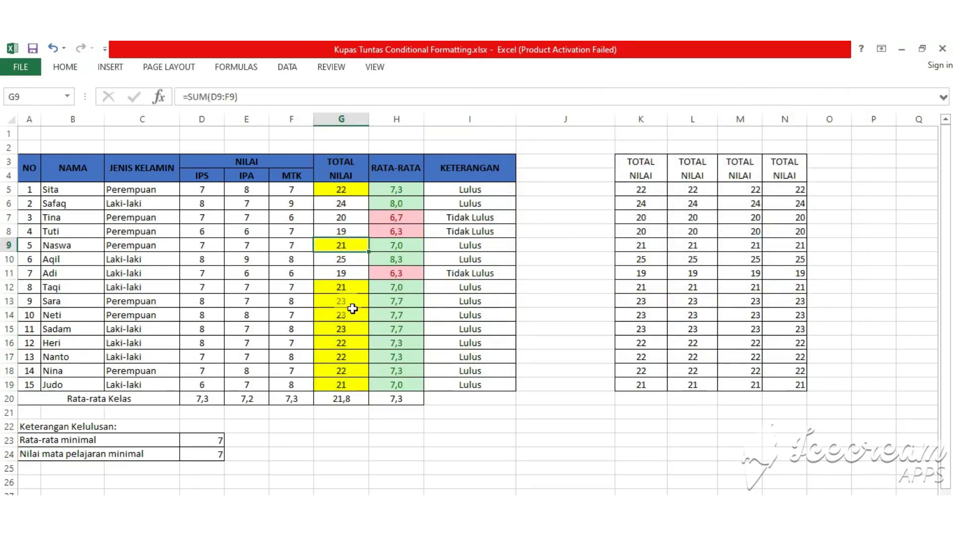
click(348, 303)
click(350, 316)
click(356, 355)
click(353, 345)
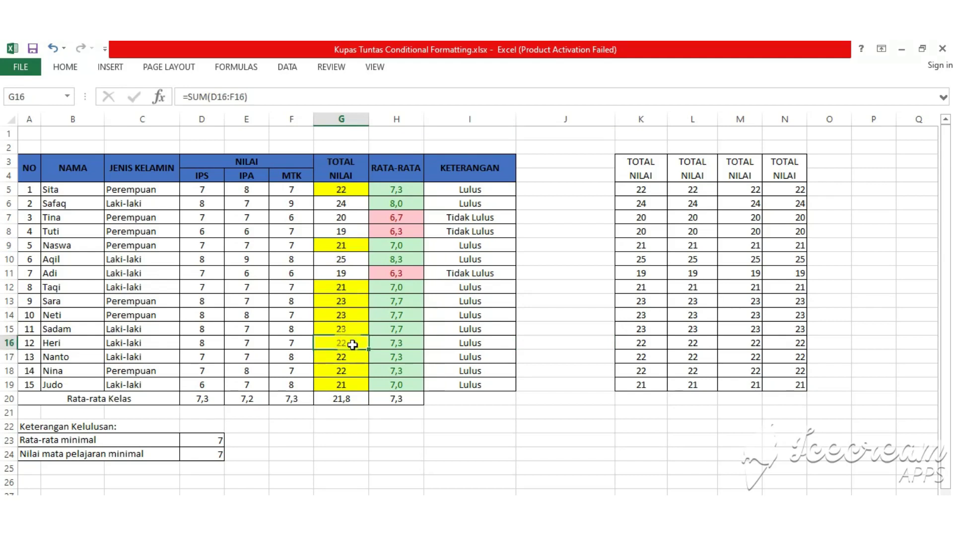
click(576, 302)
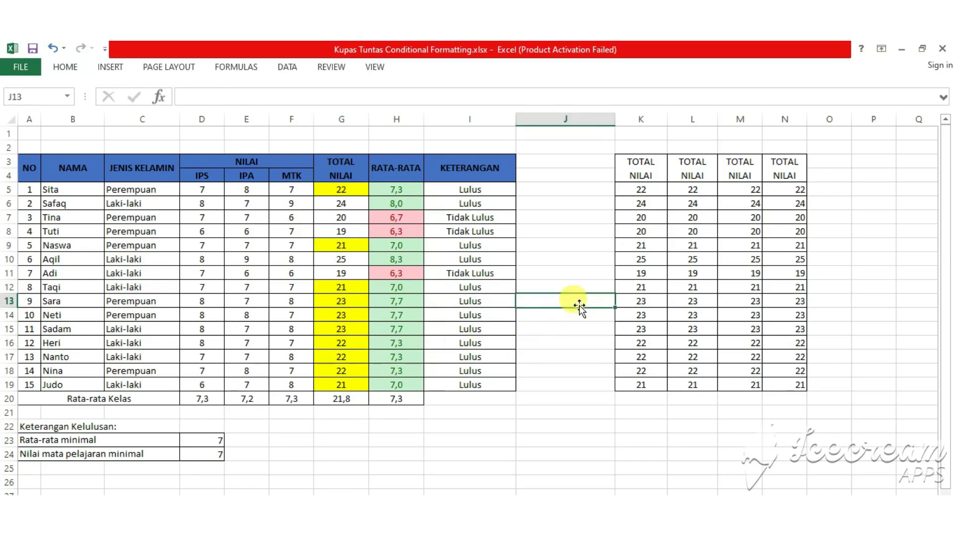
click(70, 70)
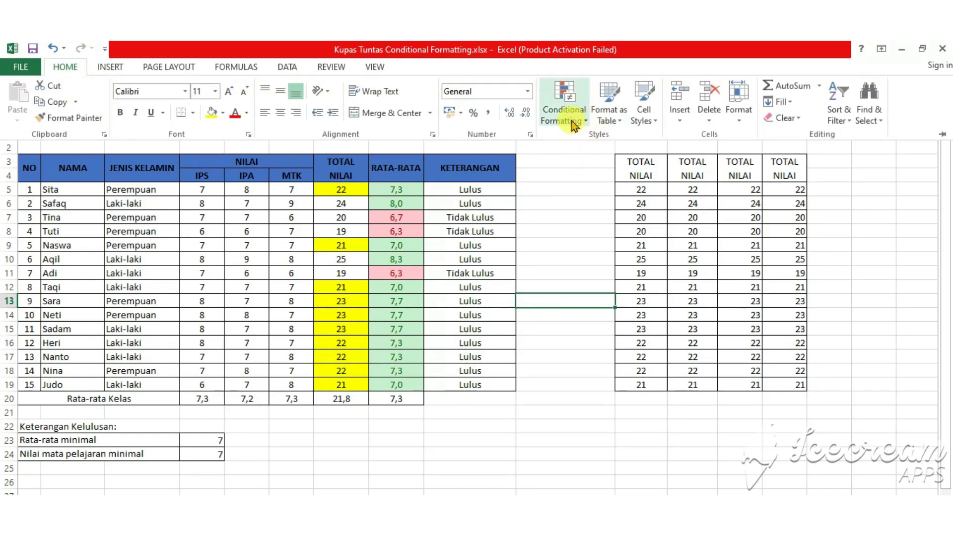
click(565, 107)
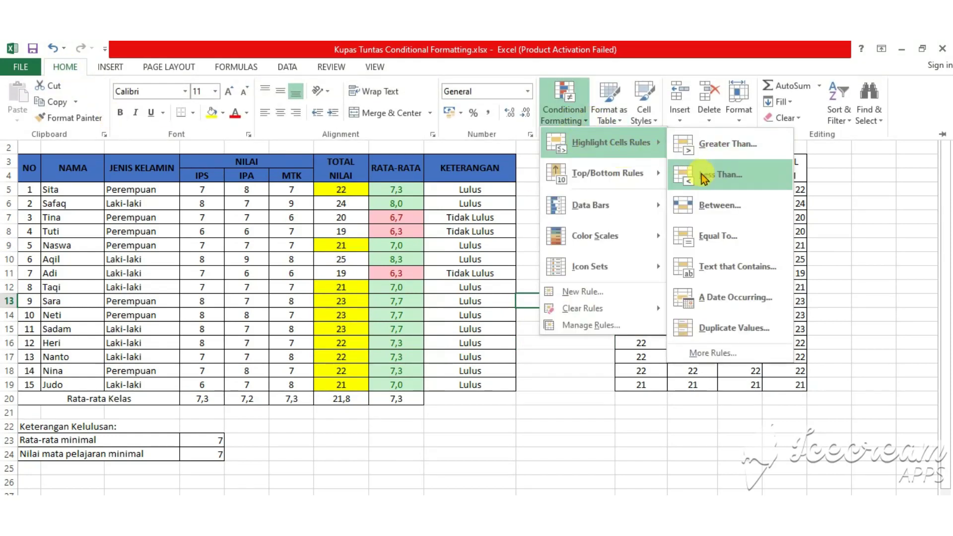
mouse_move(610, 142)
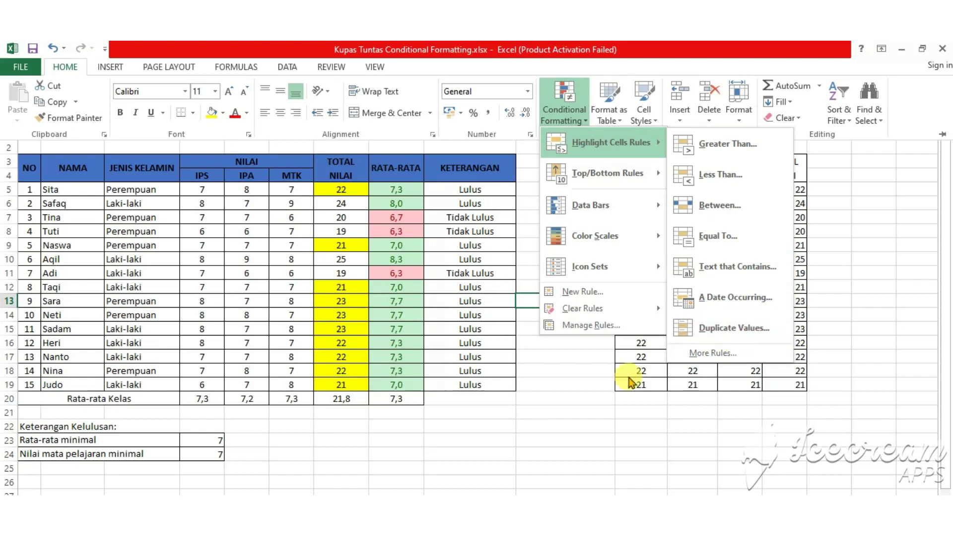
click(603, 386)
click(193, 267)
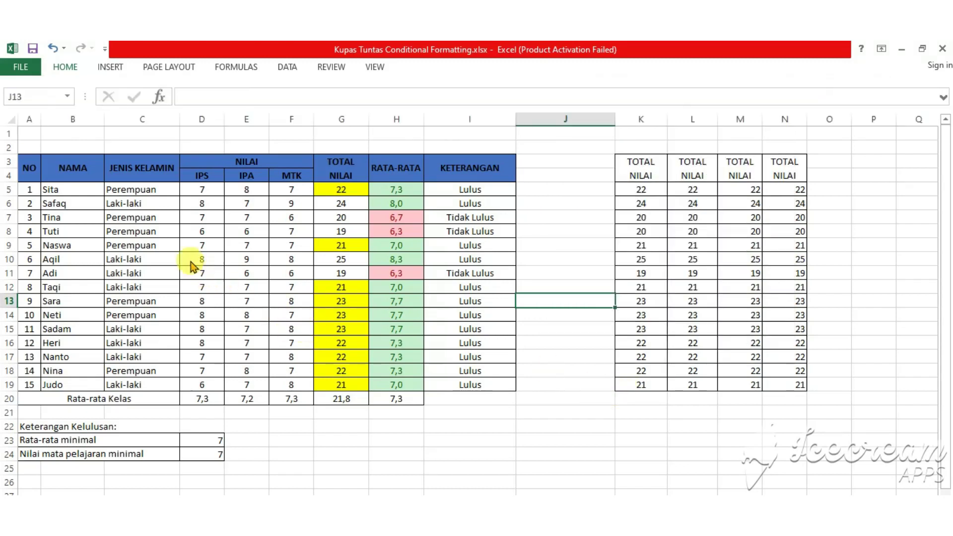
click(134, 189)
drag(80, 189, 83, 385)
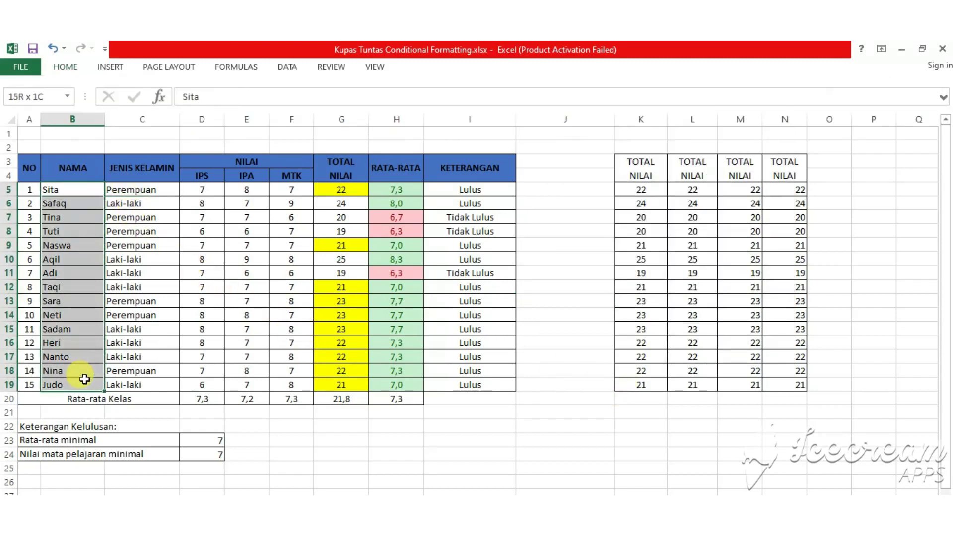
Step: Apply a Duplicate Values rule with Light Red Fill with Dark Red Text to the NAMA column
click(65, 66)
click(571, 105)
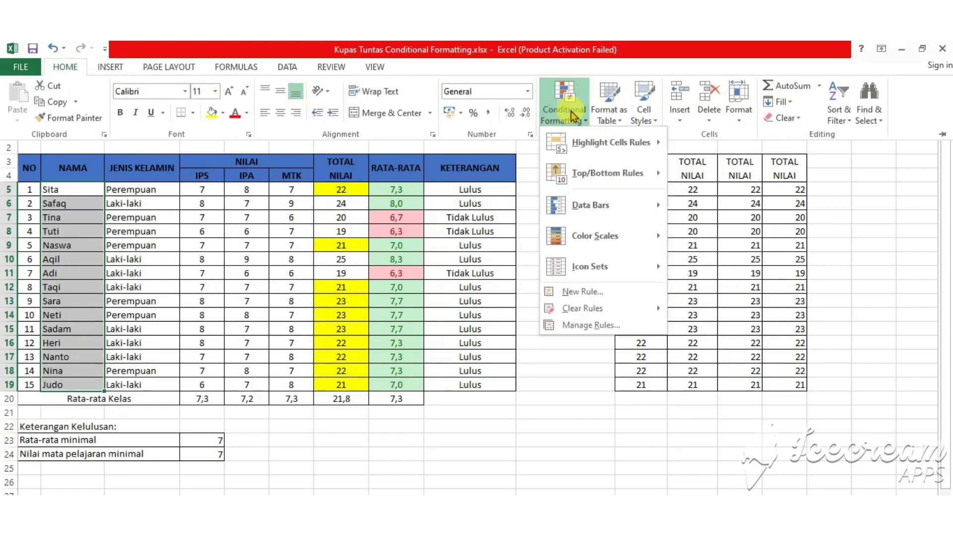
click(755, 324)
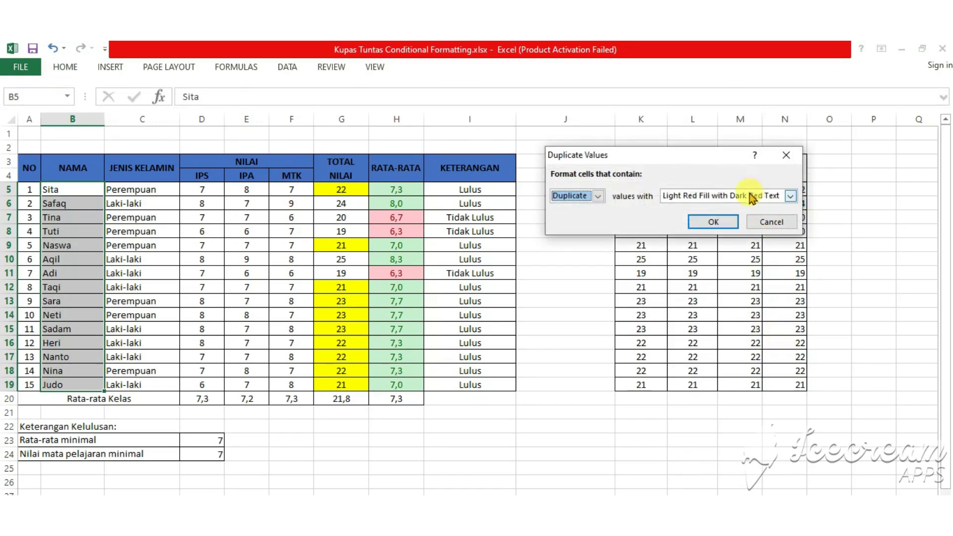
click(729, 223)
click(507, 357)
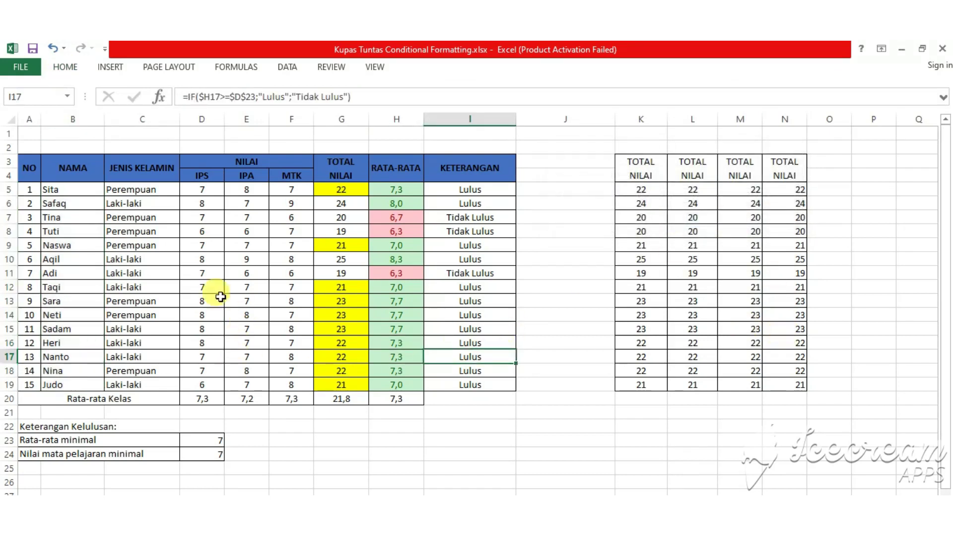
Step: Change the last student's name in B19 from Judo to Taqi
click(84, 380)
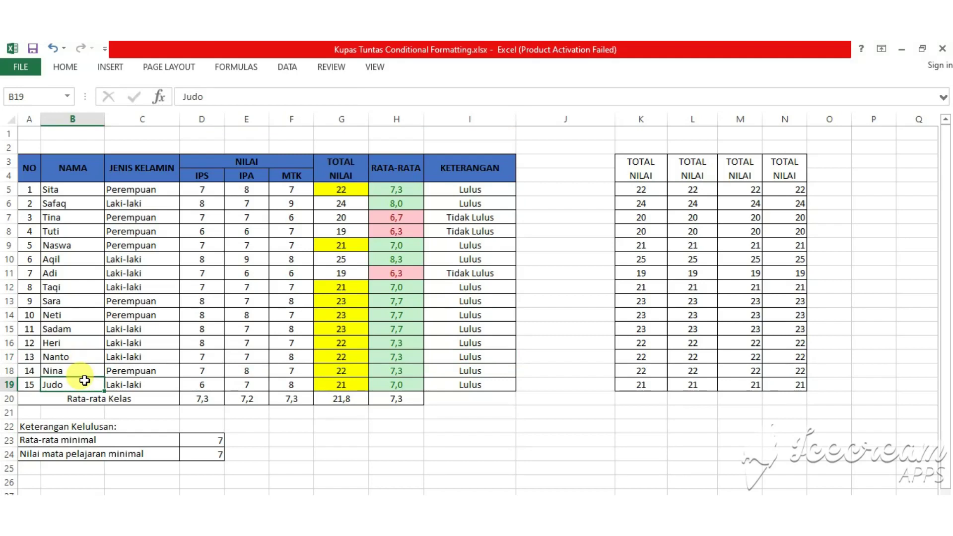
text(Taqi)
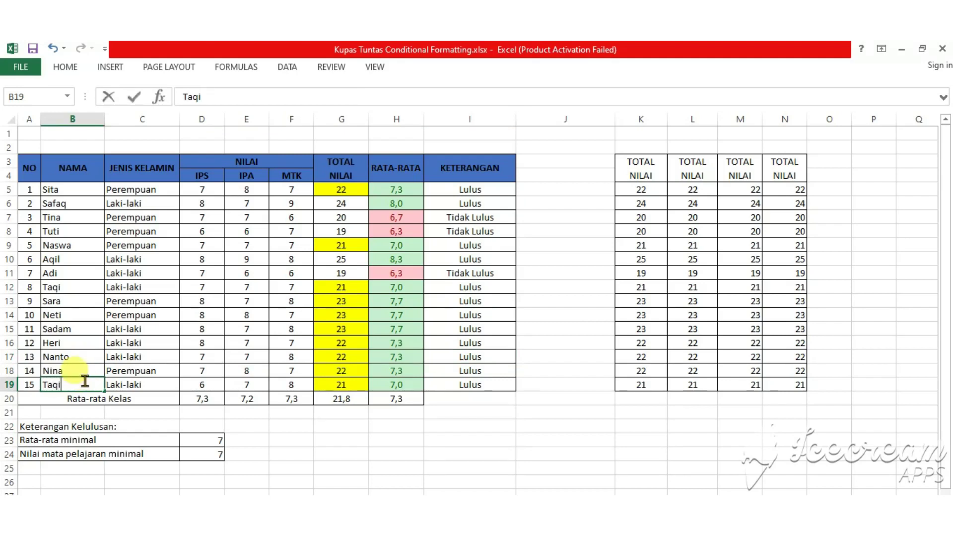
key(Return)
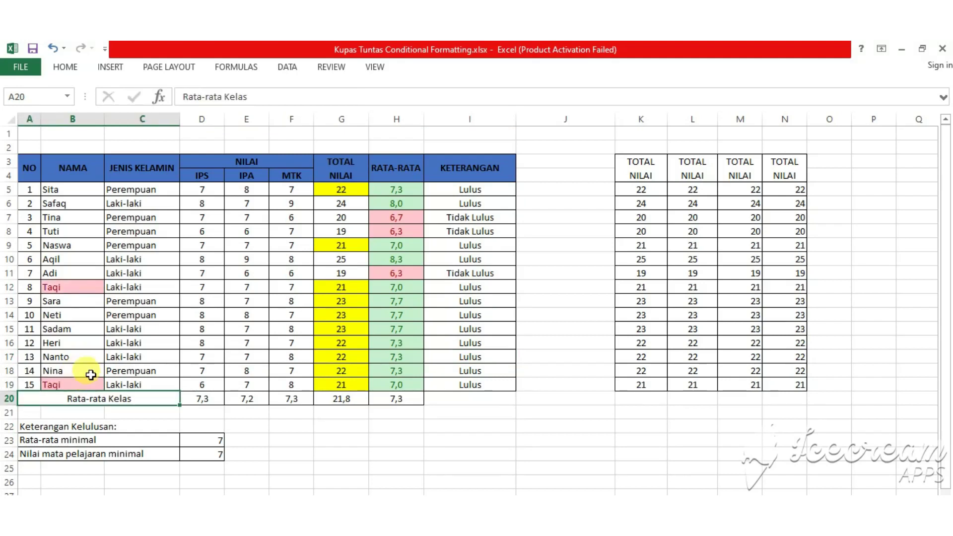
Step: Check that both Taqi entries in B12 and B19 show the duplicate highlighting
click(58, 285)
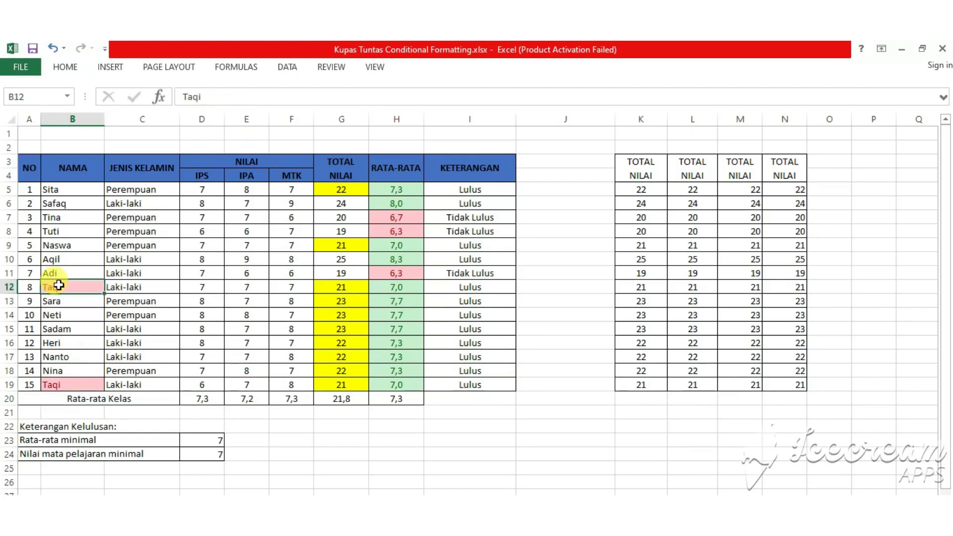
click(77, 381)
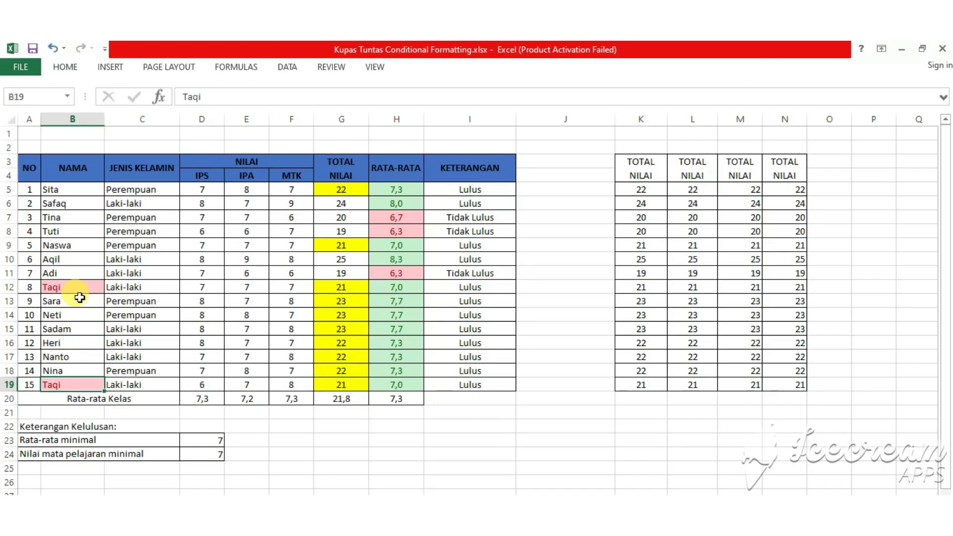
click(318, 426)
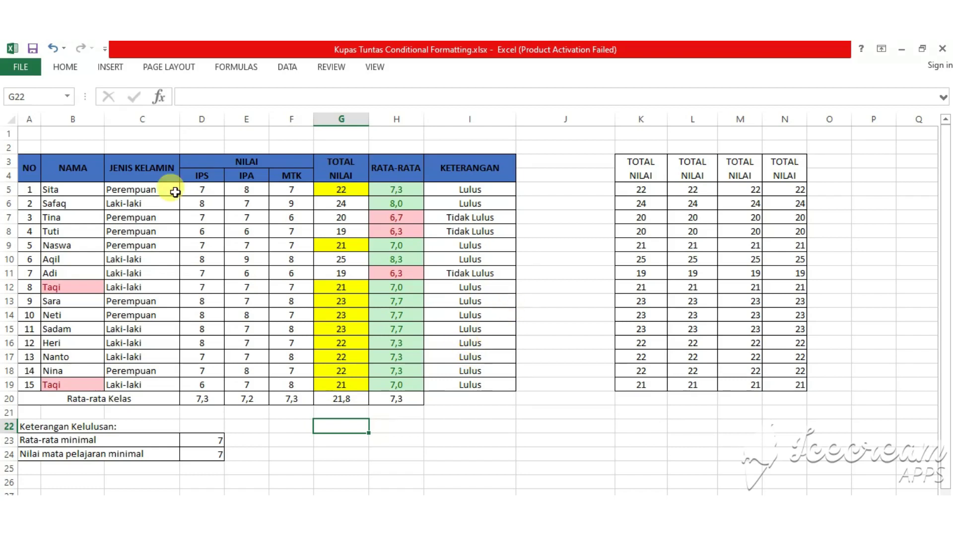
Step: Look through the Conditional Formatting options and close them without applying anything
click(66, 70)
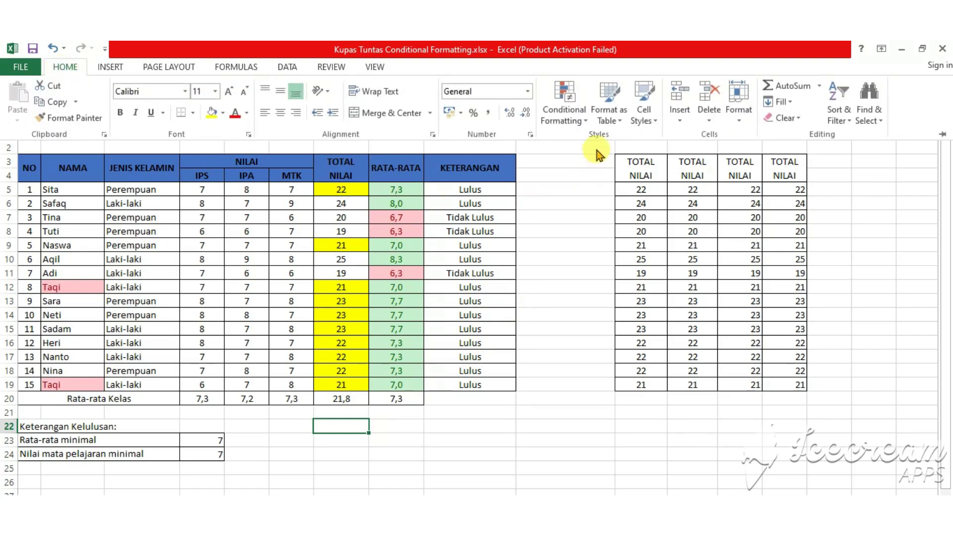
click(567, 116)
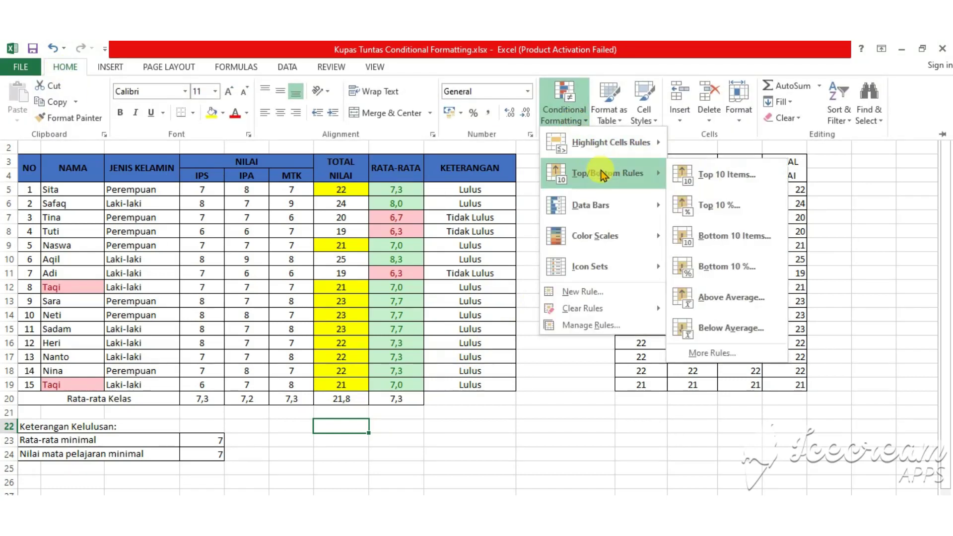
mouse_move(607, 173)
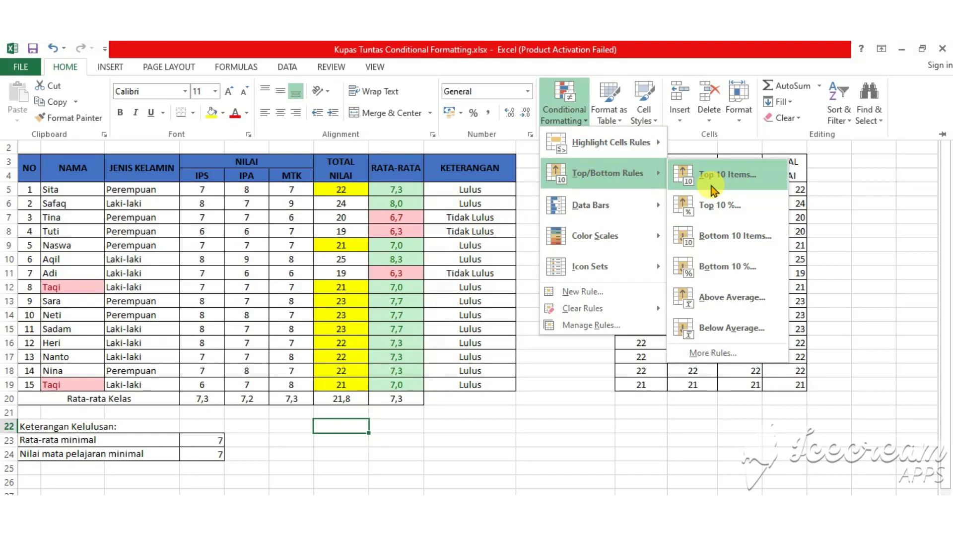
key(Escape)
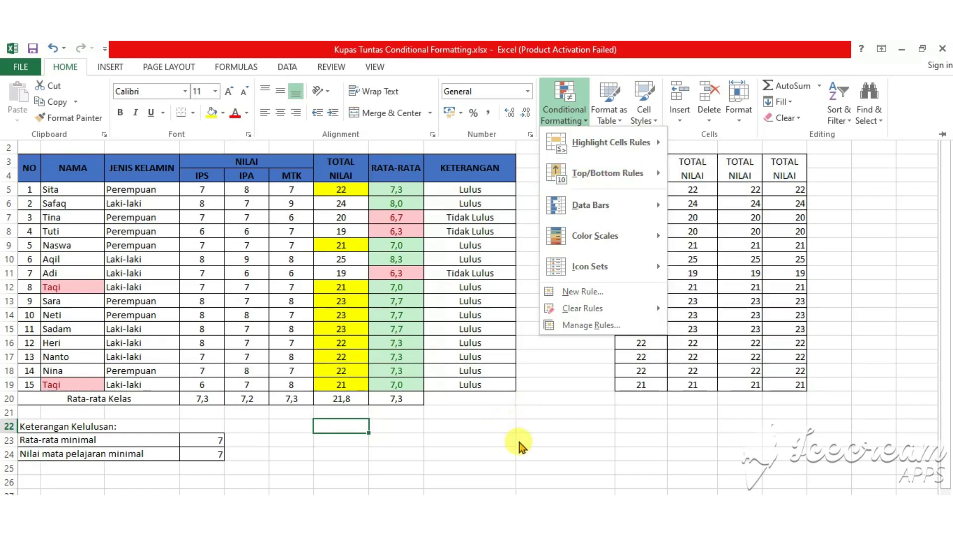
key(Escape)
key(Escape)
click(297, 217)
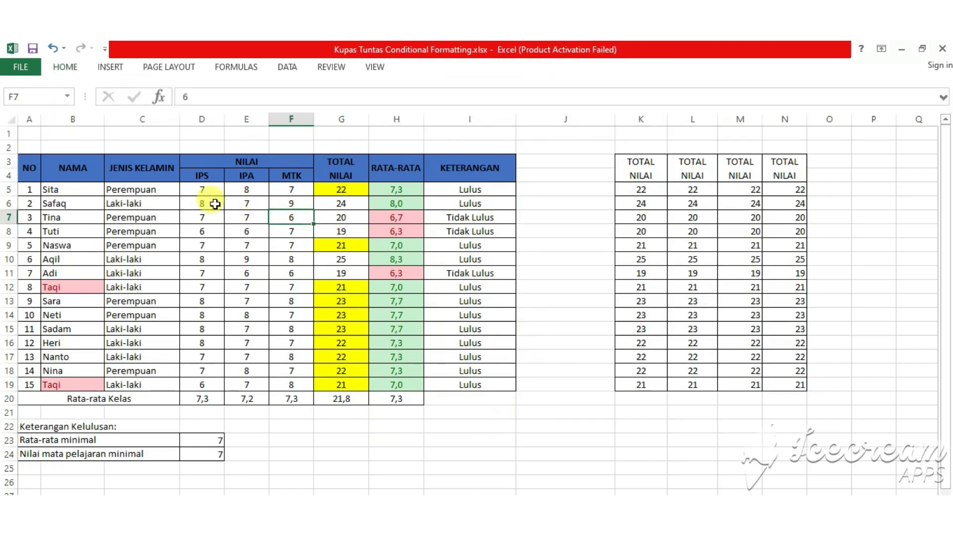
Step: Apply a Top 3 Items rule to IPS scores D5:D19 with green fill and dark green text
drag(206, 189, 205, 383)
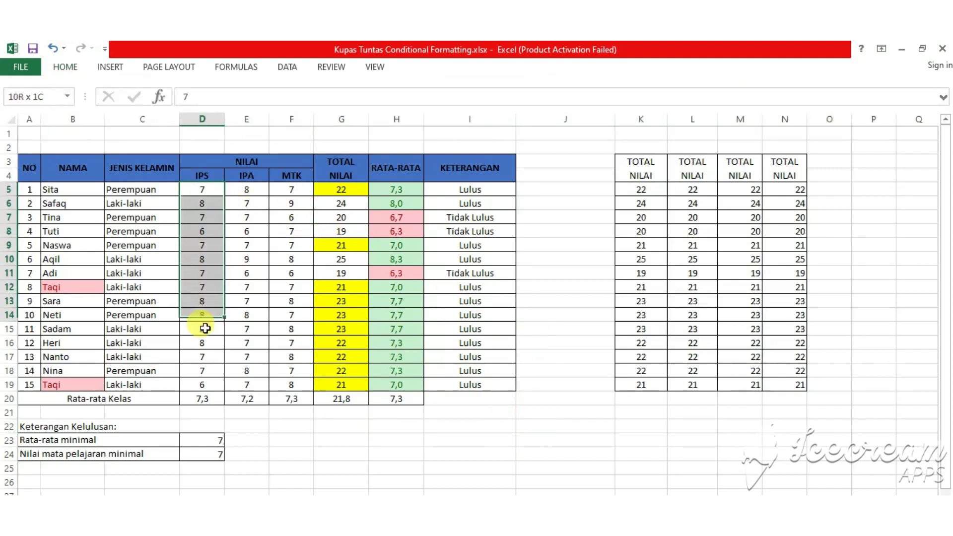
click(65, 67)
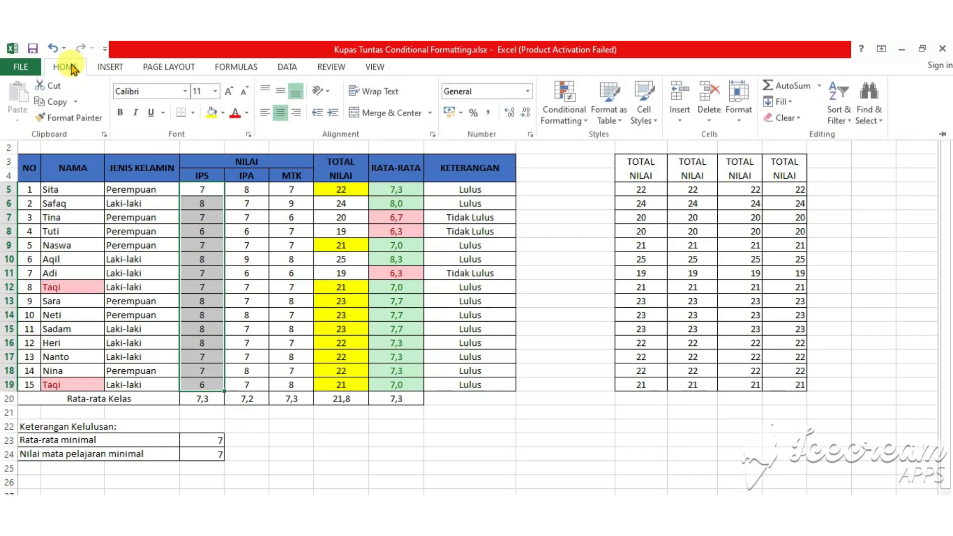
click(552, 126)
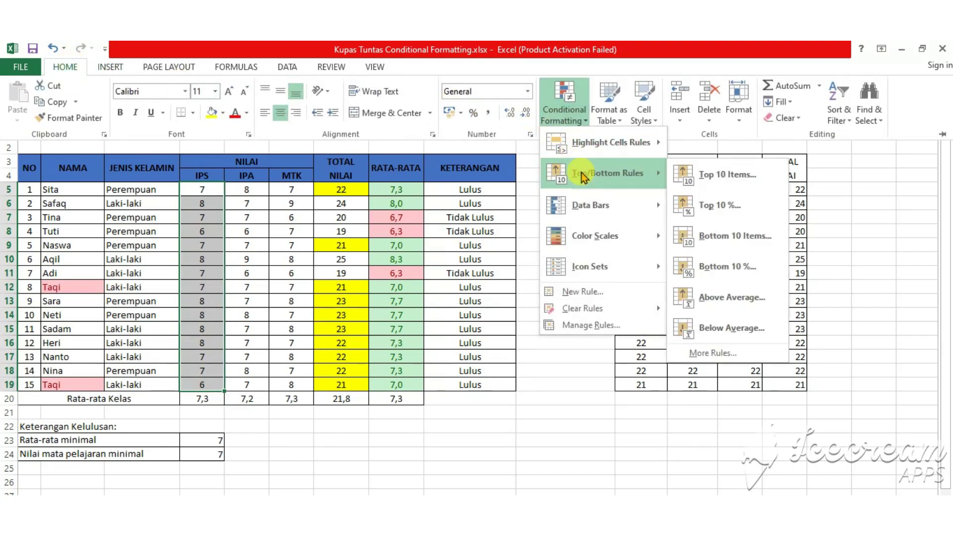
click(702, 184)
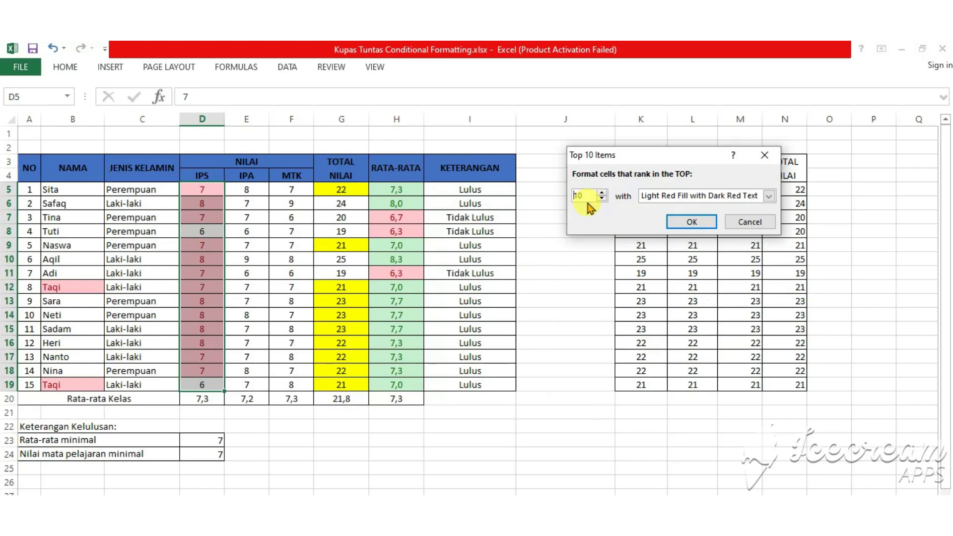
click(602, 199)
click(602, 199)
text(3)
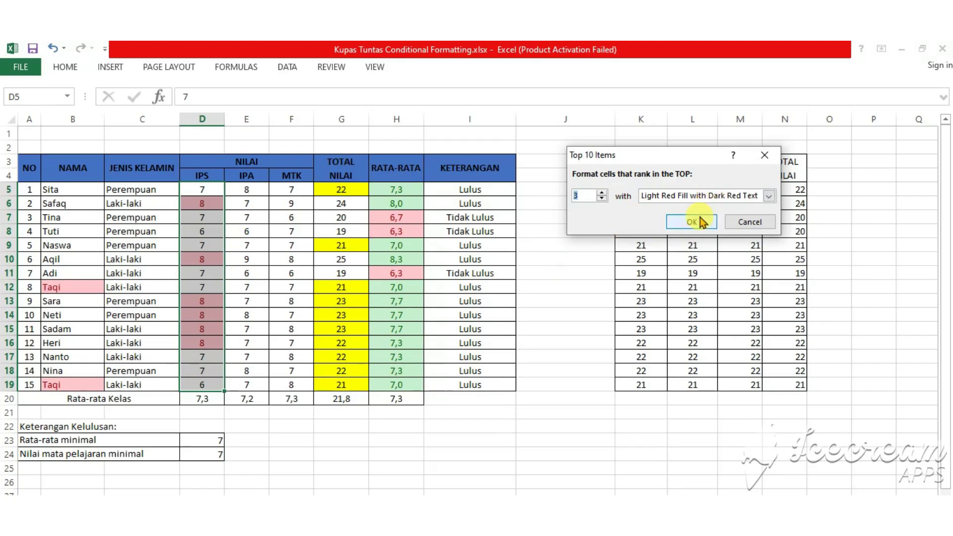
click(739, 198)
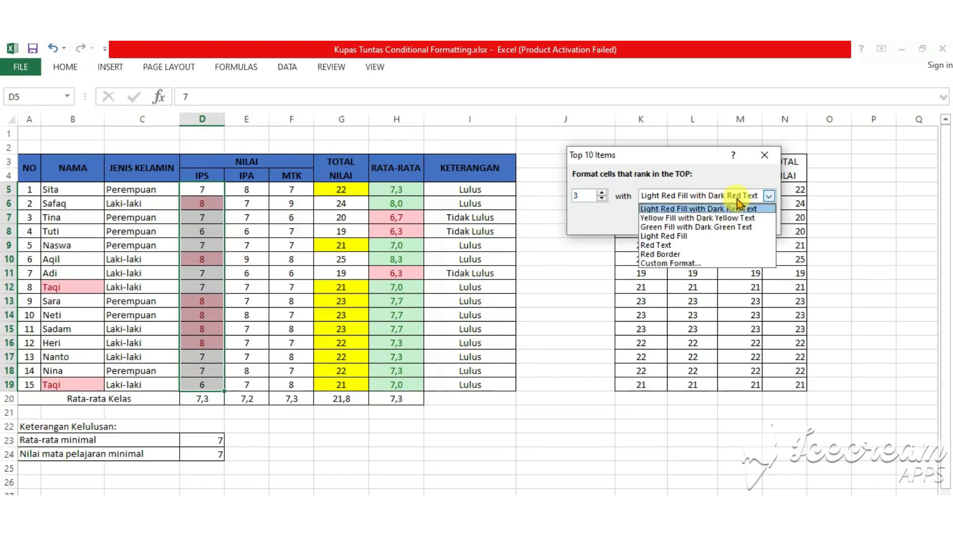
click(698, 227)
click(692, 222)
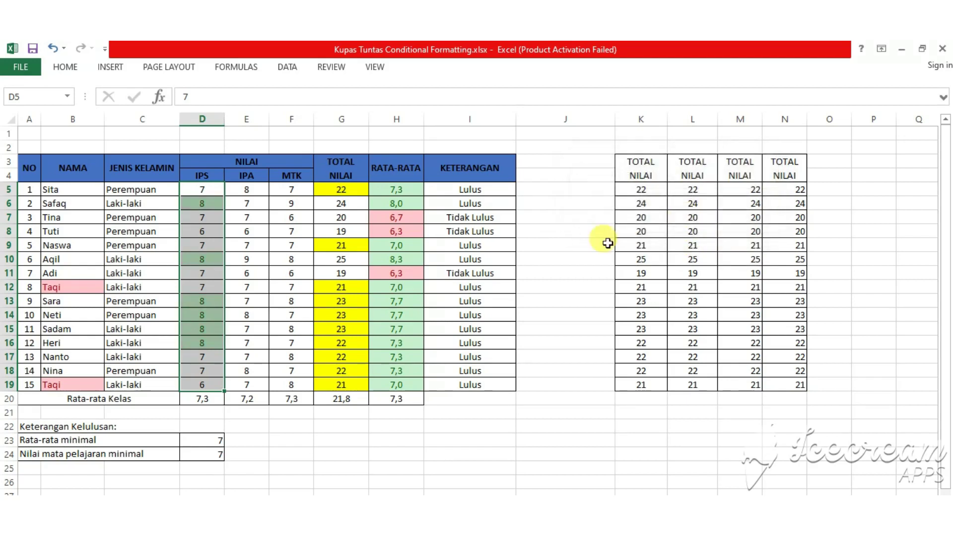
click(442, 437)
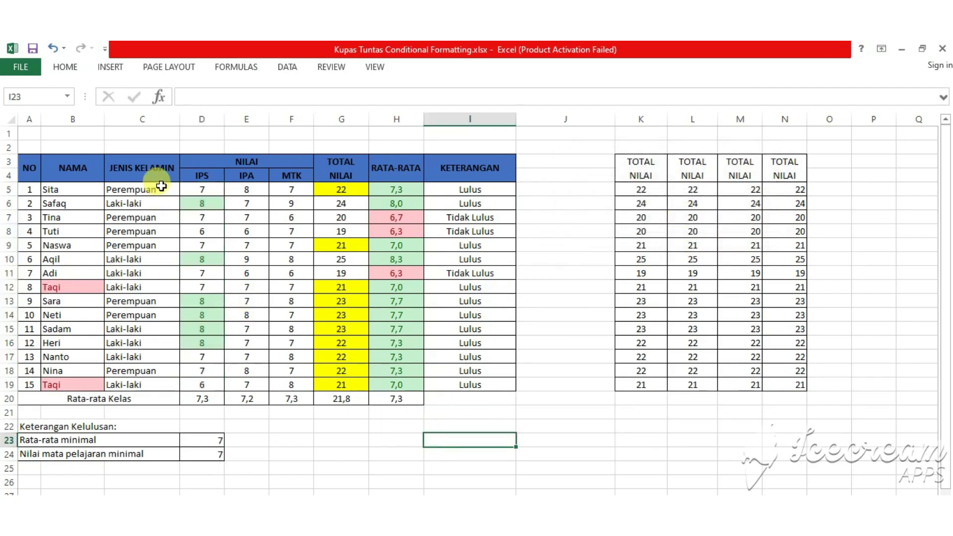
Step: Apply a Bottom 3 Items rule to D5:D19, keeping light red fill with dark red text
drag(192, 190, 212, 385)
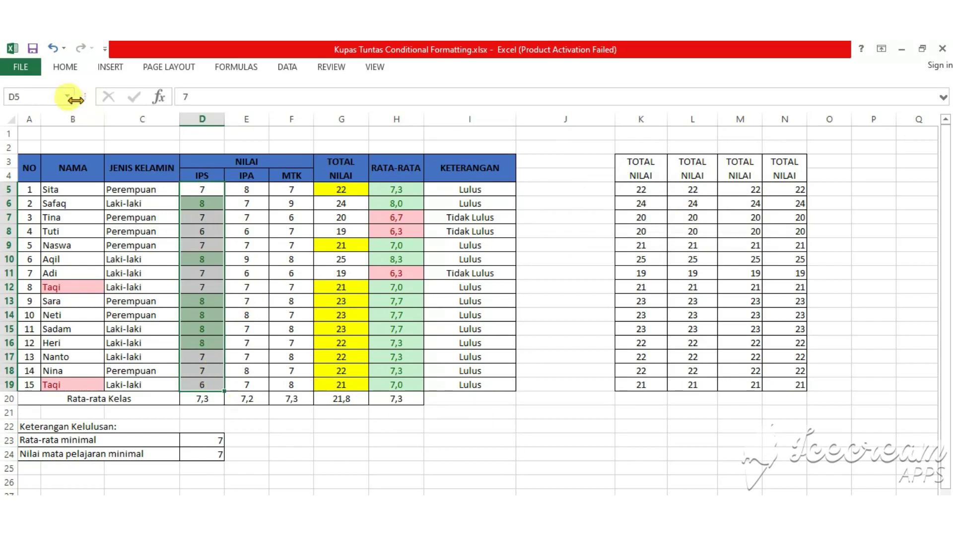
click(66, 67)
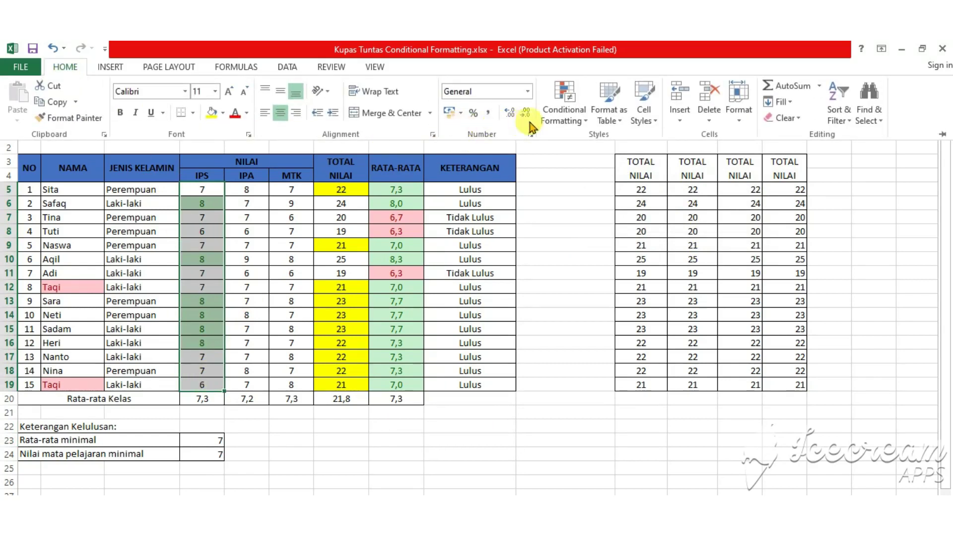
click(559, 120)
mouse_move(607, 173)
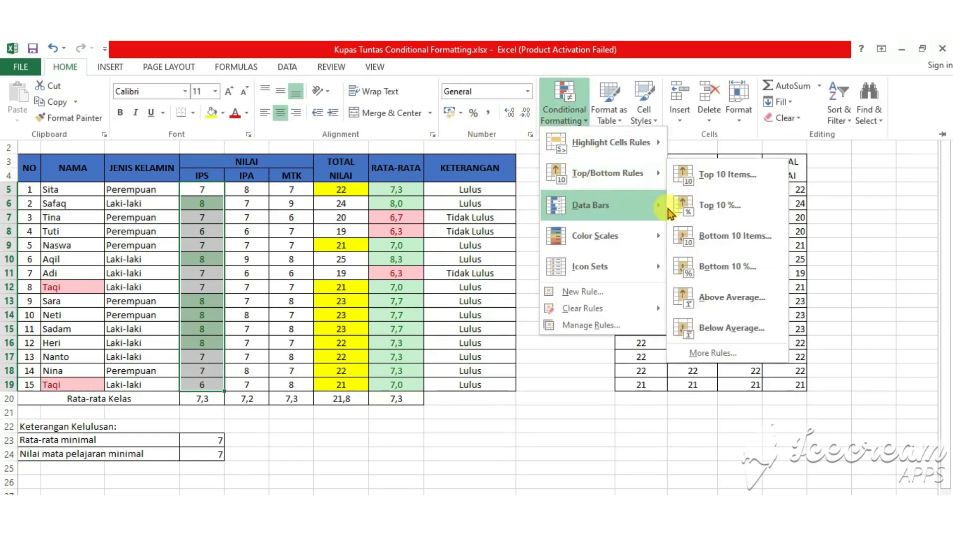
click(684, 241)
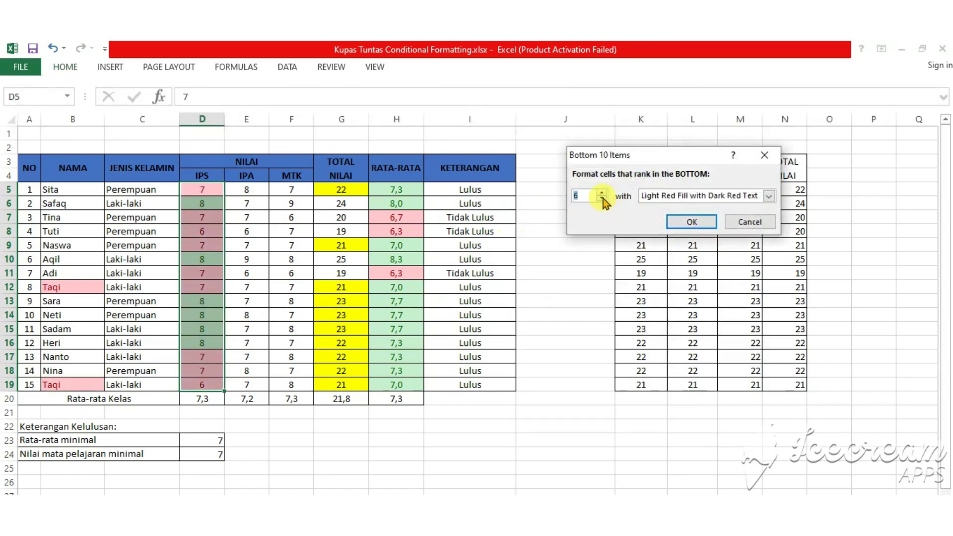
text(3)
click(644, 199)
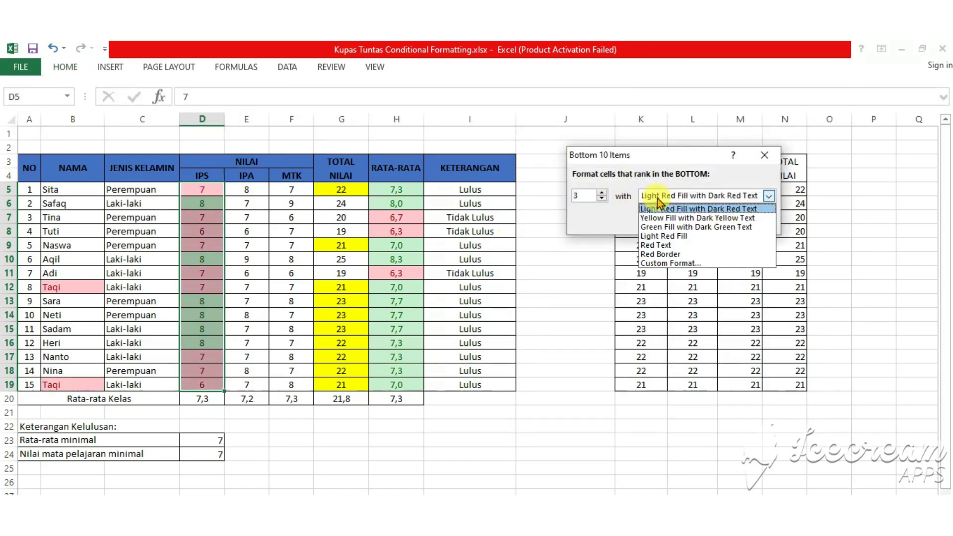
click(658, 198)
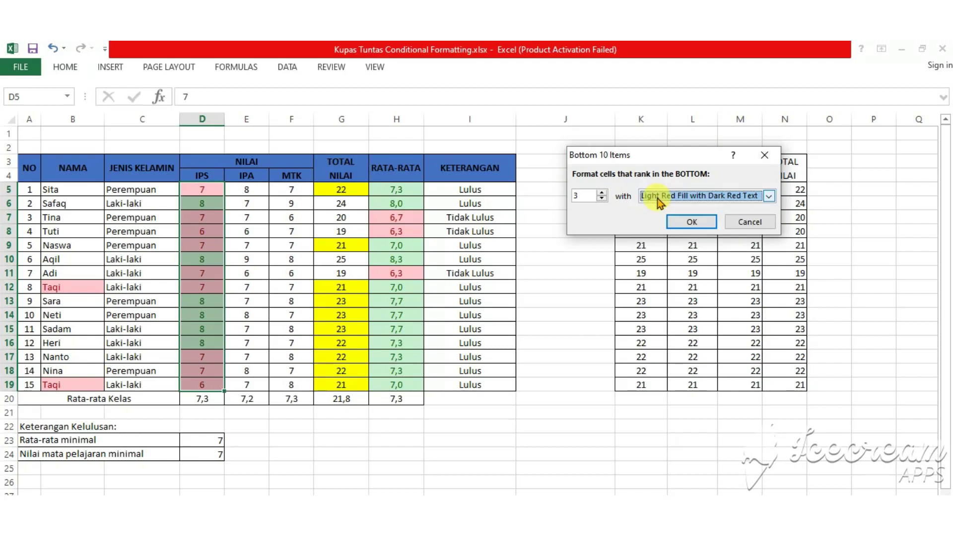
click(692, 222)
click(592, 305)
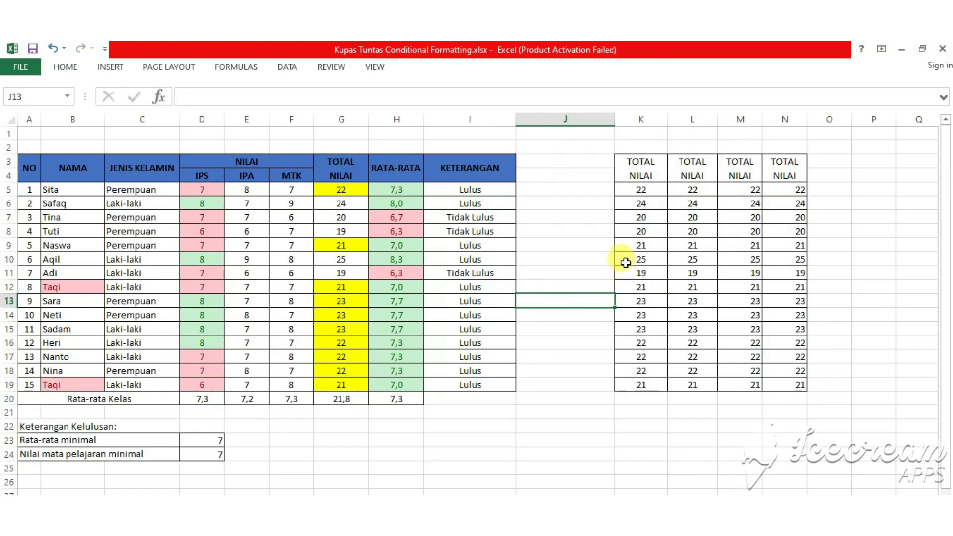
click(596, 243)
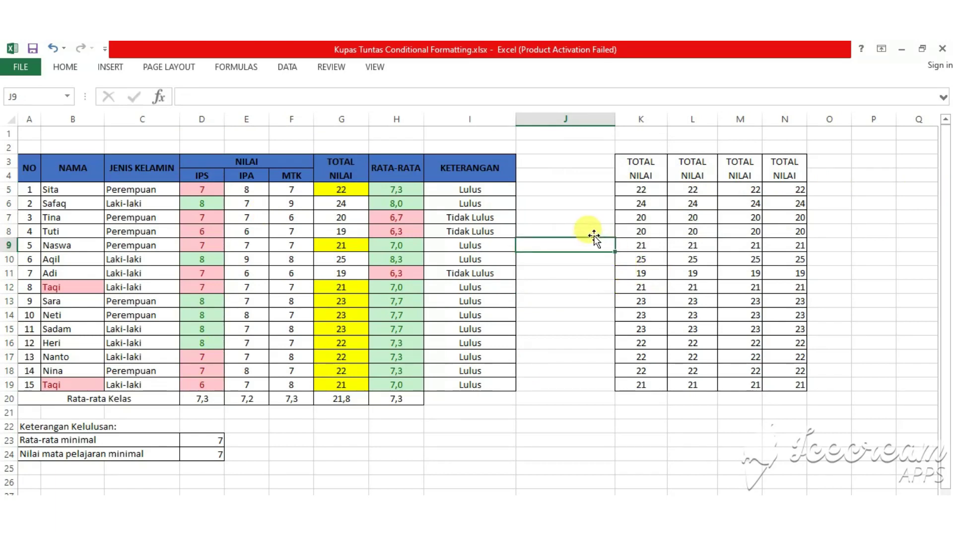
Step: Close the Top/Bottom rules unused and briefly select the IPA scores E5:E14
click(65, 66)
click(556, 118)
mouse_move(607, 173)
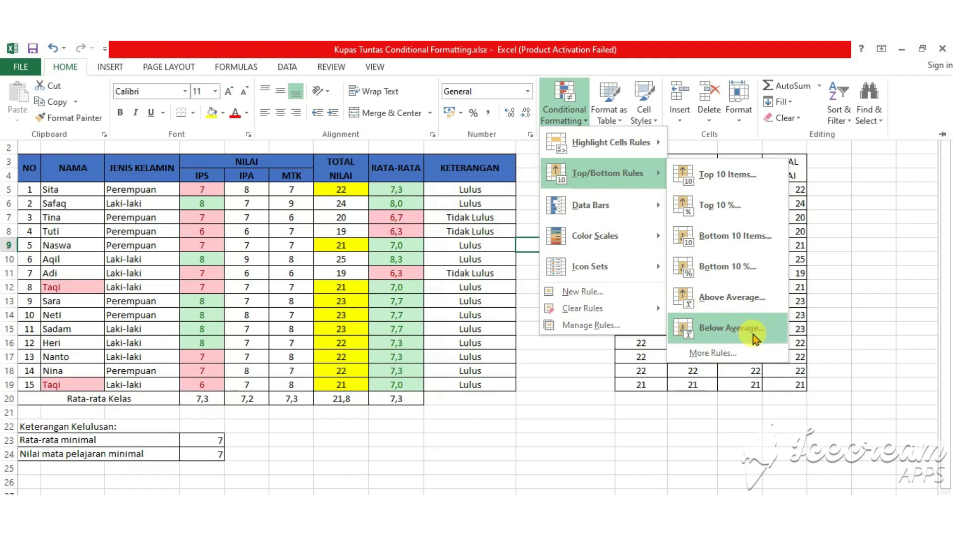
click(545, 388)
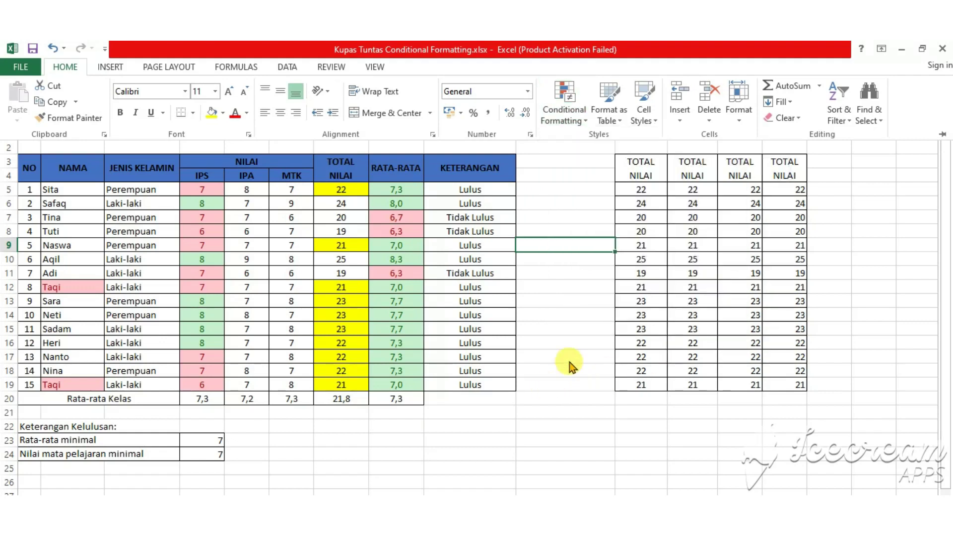
click(560, 336)
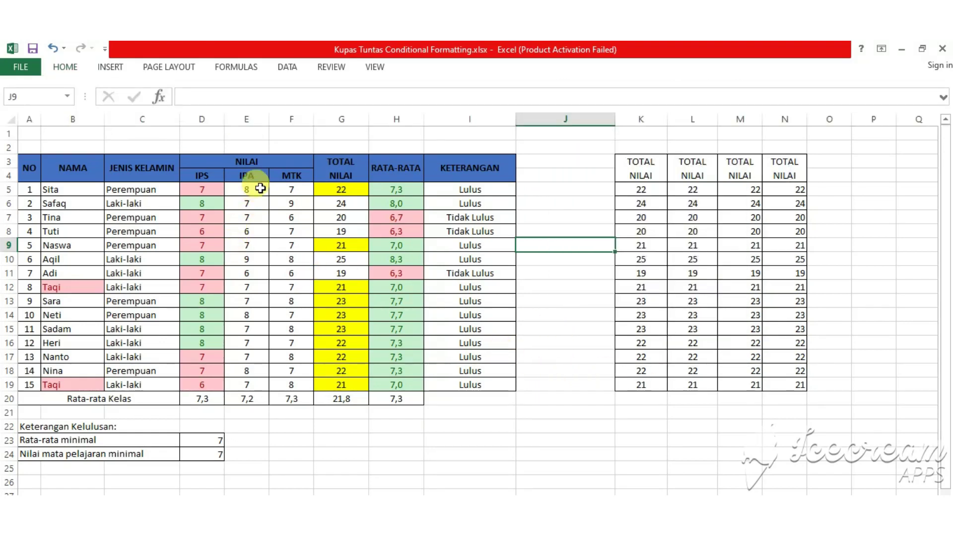
drag(261, 189, 247, 313)
click(566, 287)
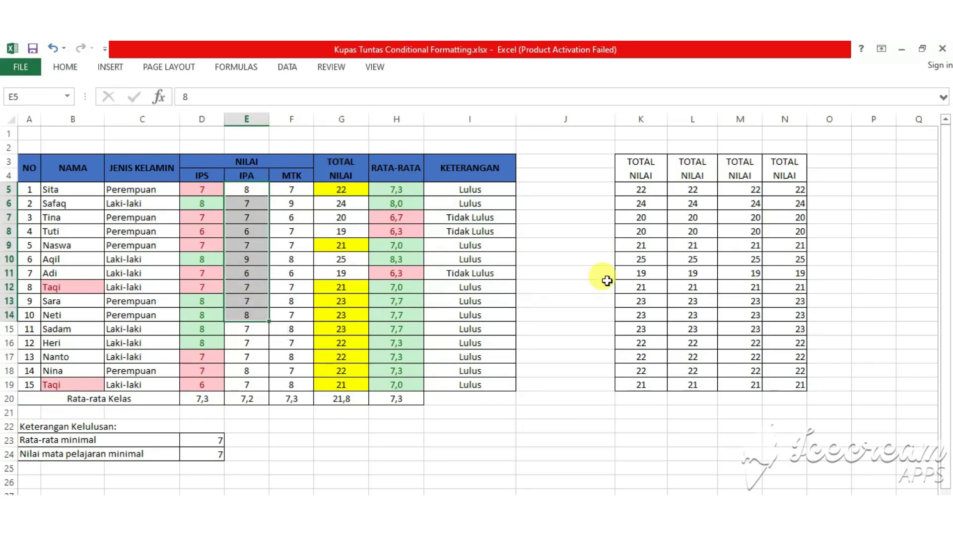
Step: Highlight above-average totals in K5:K19 with green fill and dark green text
click(641, 189)
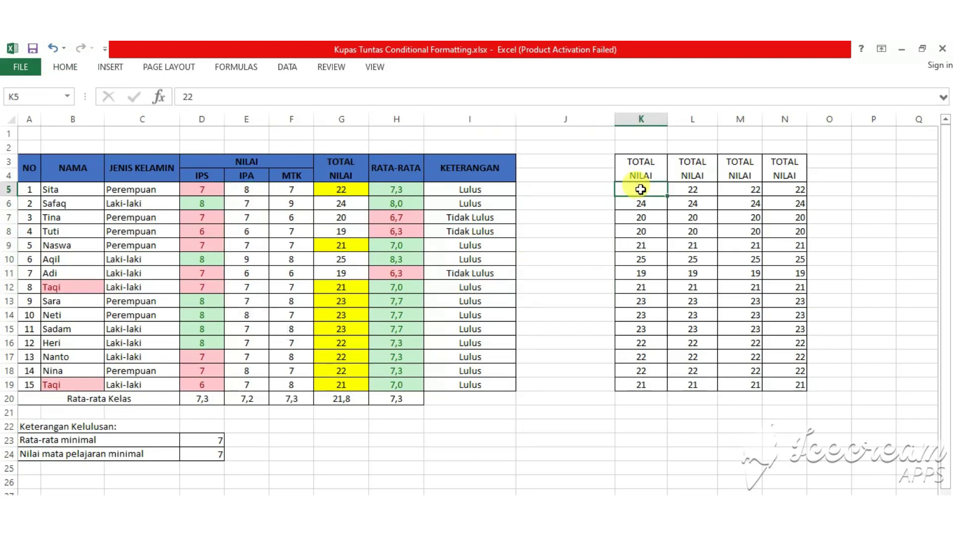
drag(641, 190, 642, 385)
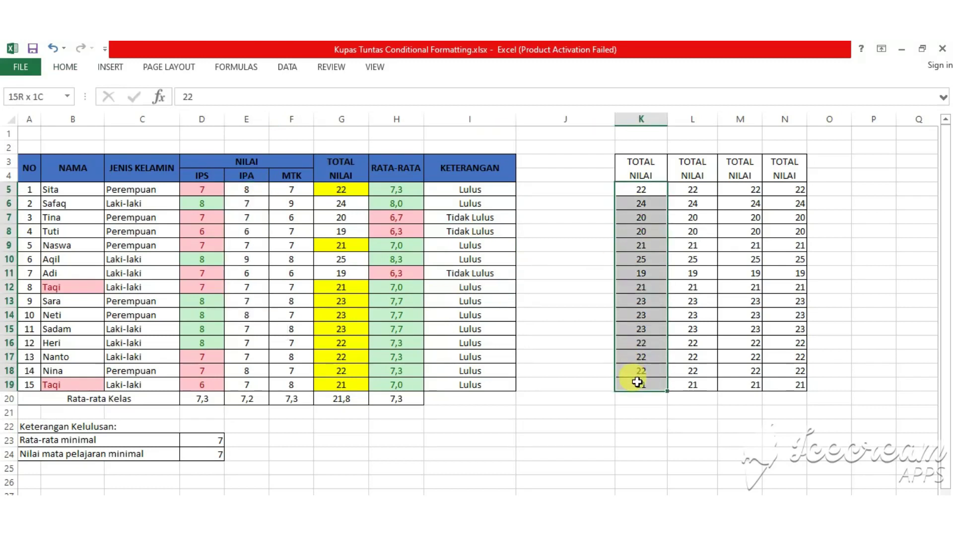
click(65, 67)
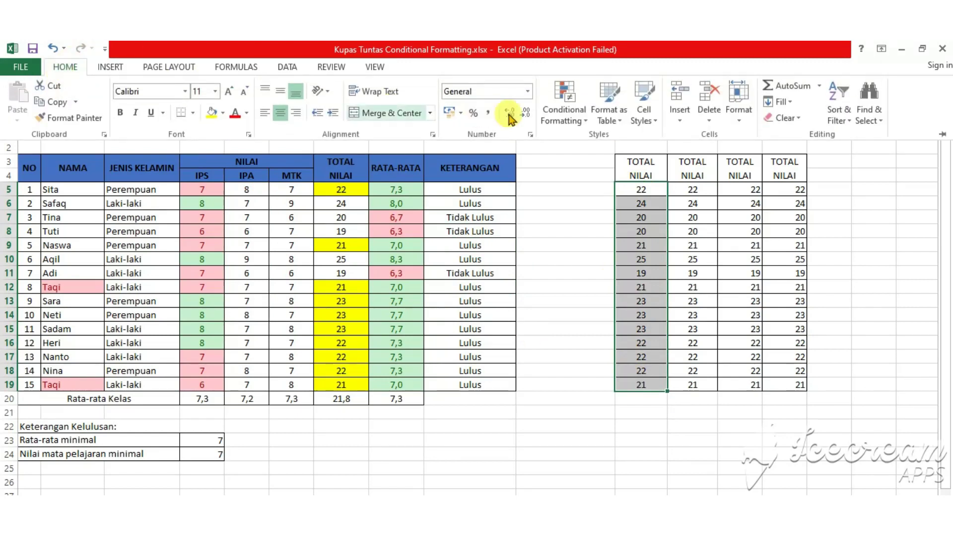
click(566, 115)
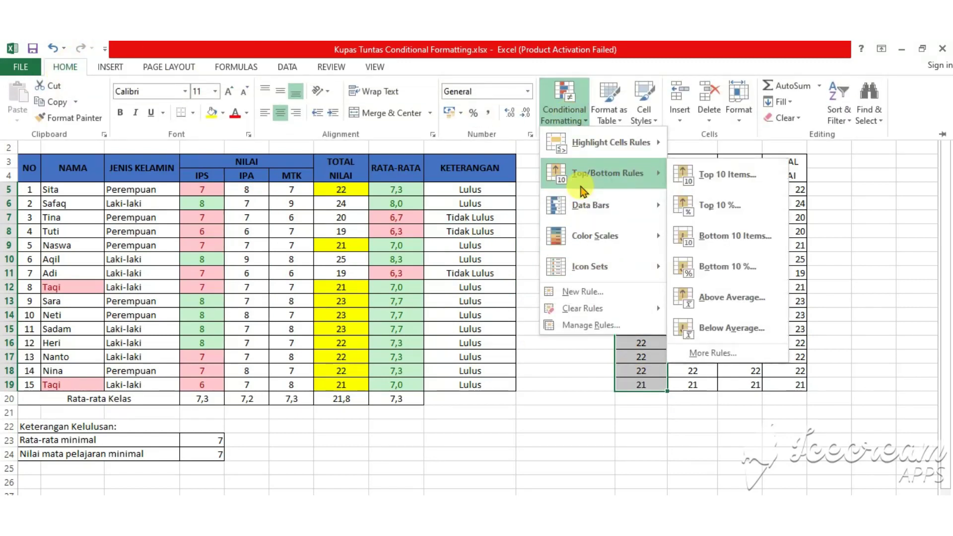
click(733, 298)
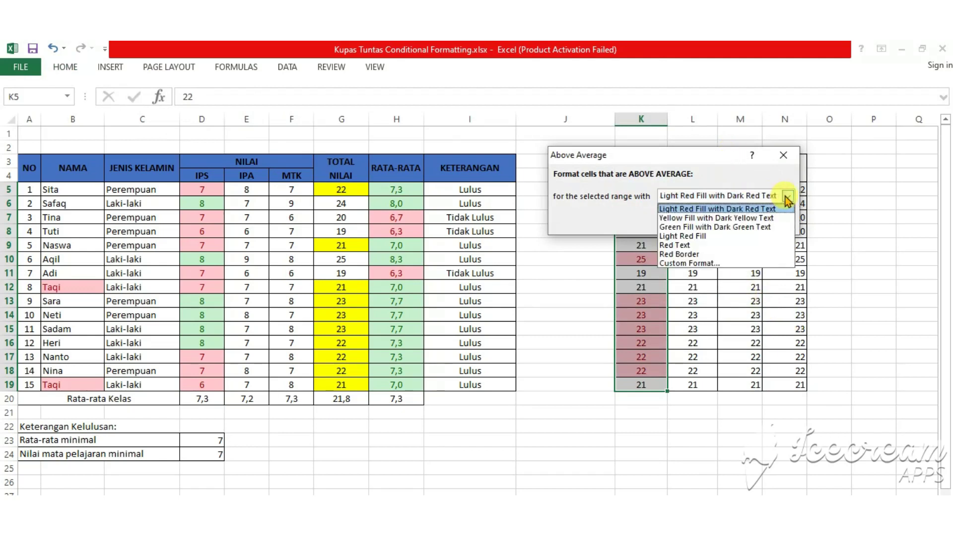
click(788, 197)
click(757, 227)
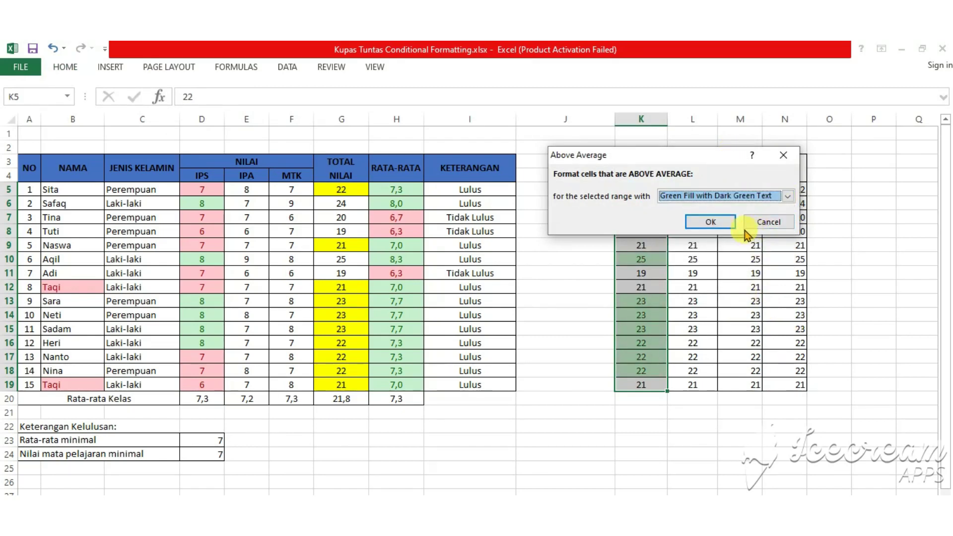
click(730, 229)
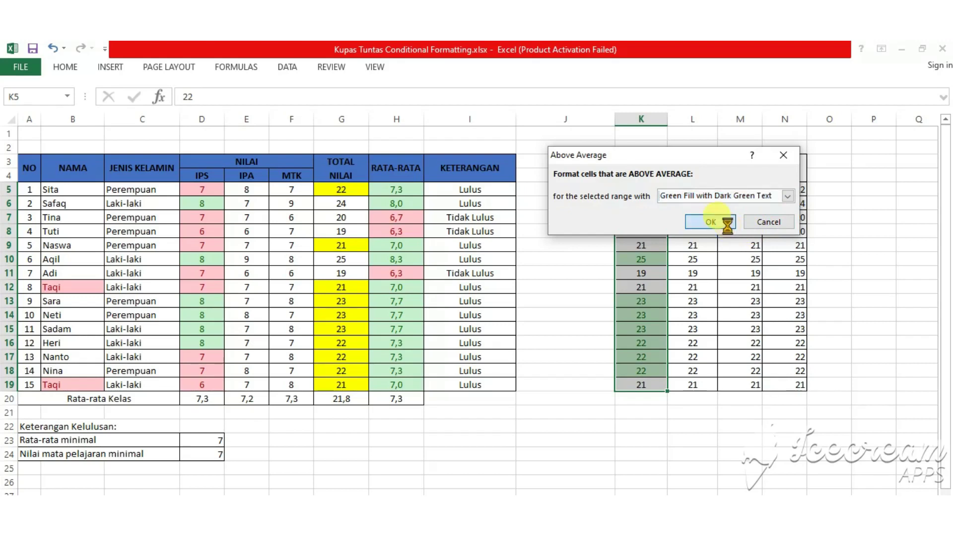
click(620, 426)
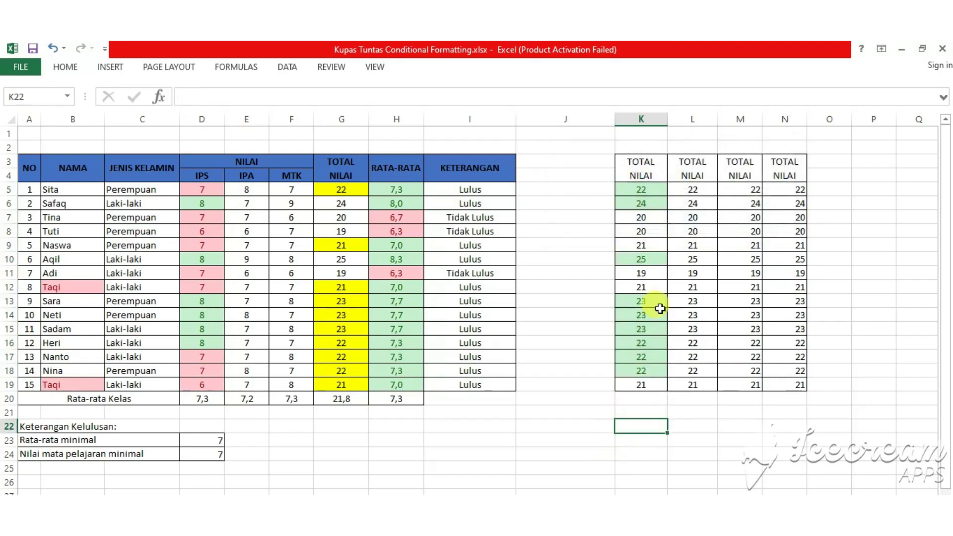
click(652, 191)
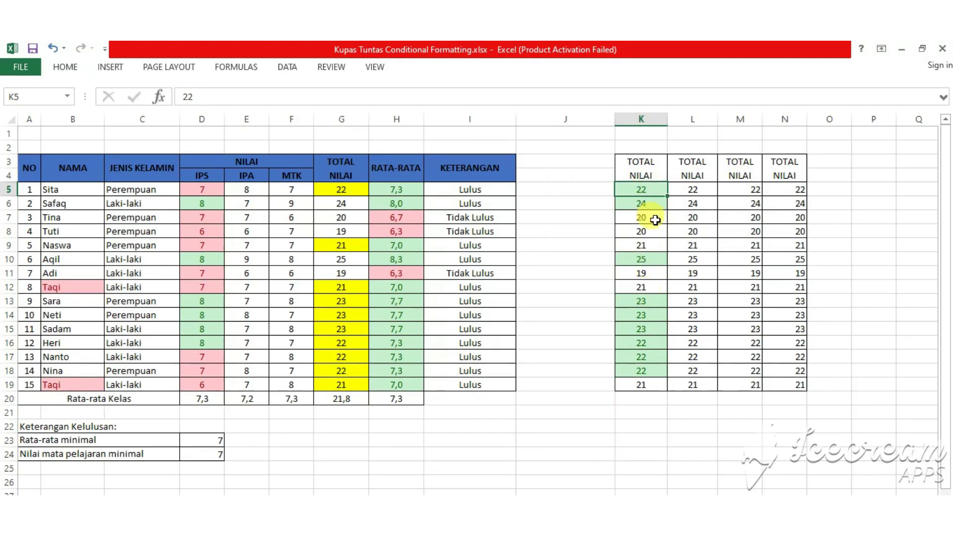
Step: Apply a Below Average rule to K5:K19 with the default light red fill and dark red text
click(586, 355)
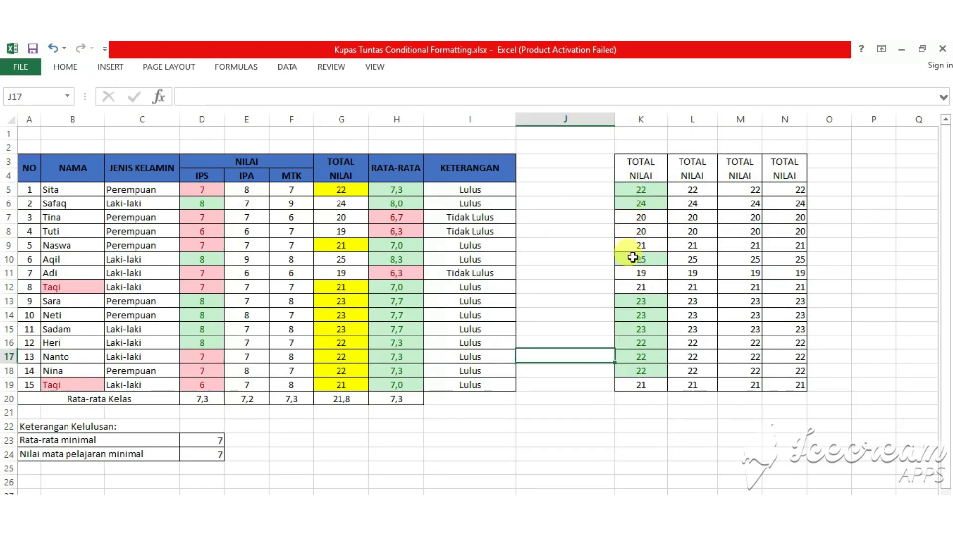
drag(640, 190, 641, 385)
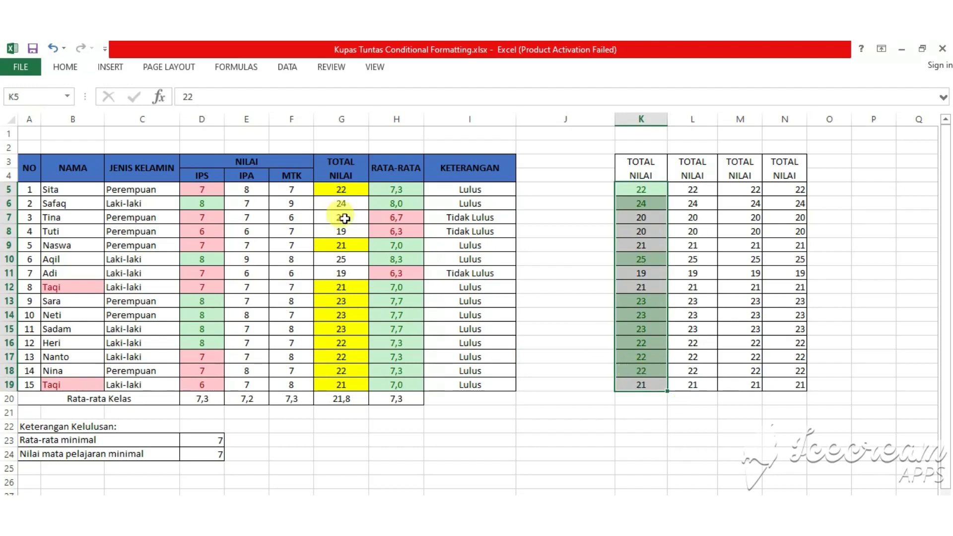
click(67, 67)
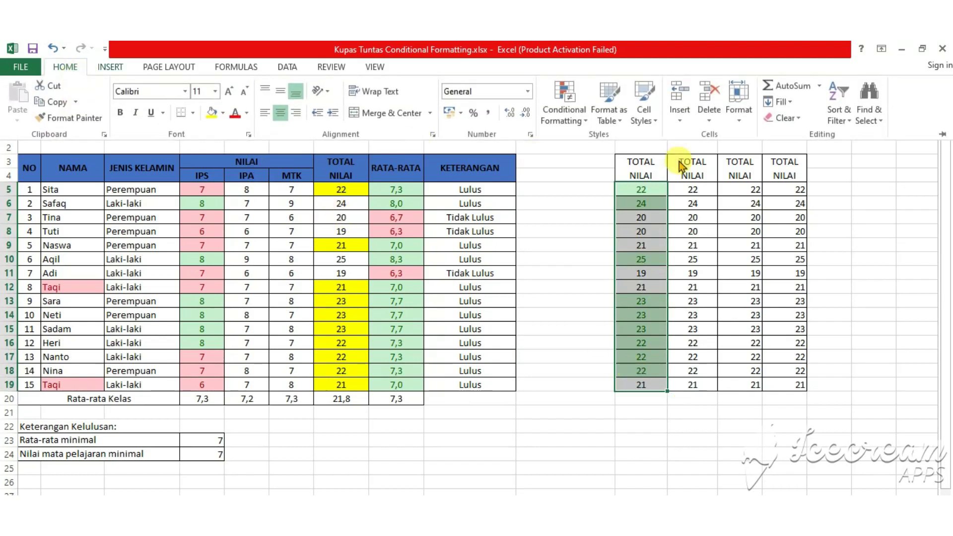
click(579, 119)
mouse_move(607, 174)
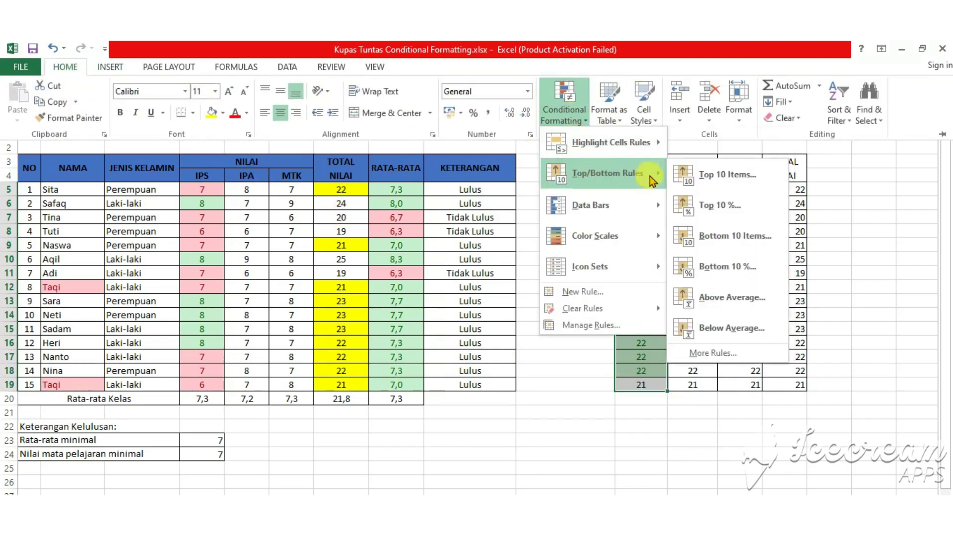
click(695, 328)
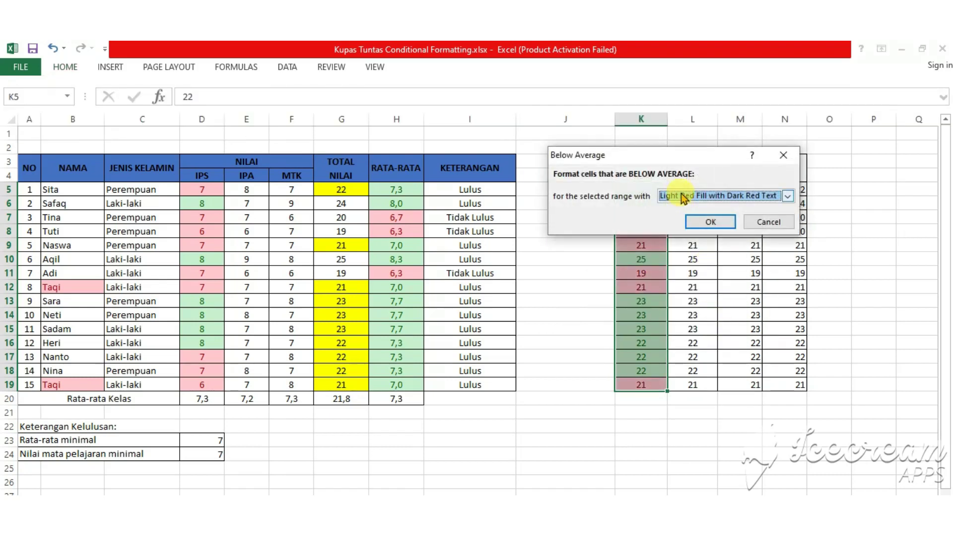
click(726, 222)
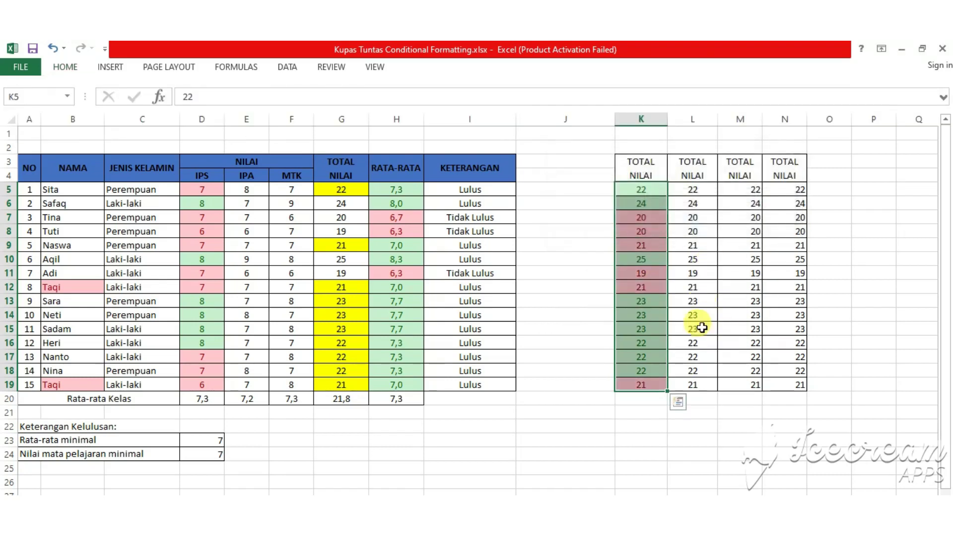
click(730, 454)
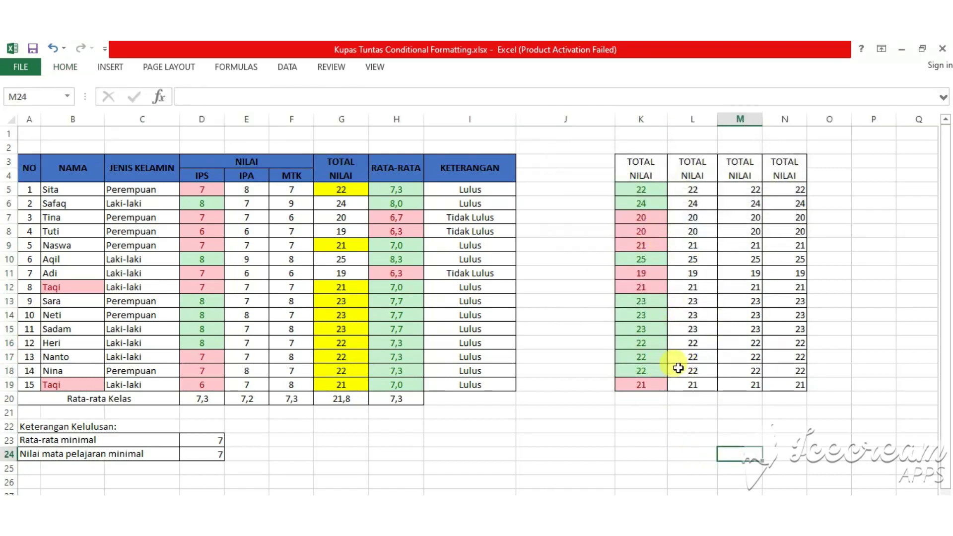
click(342, 399)
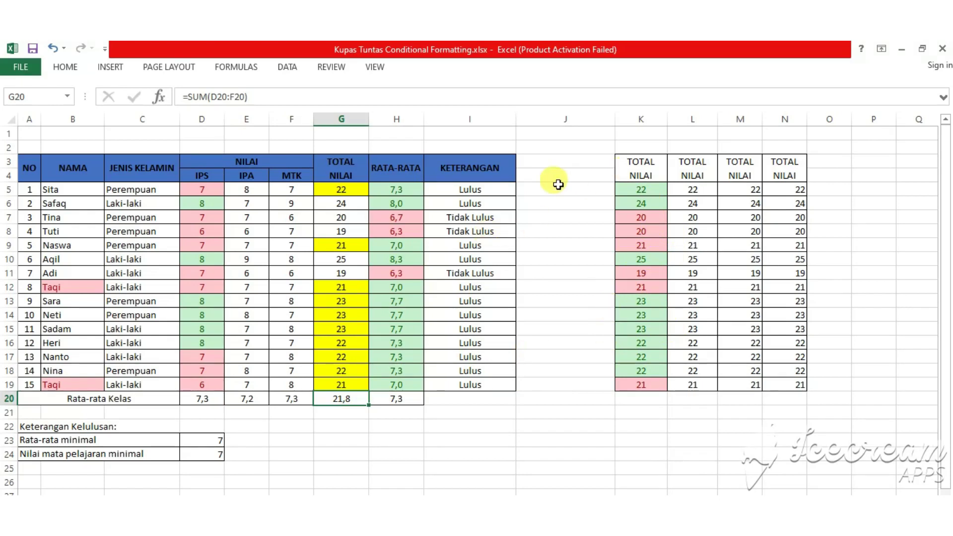
click(77, 70)
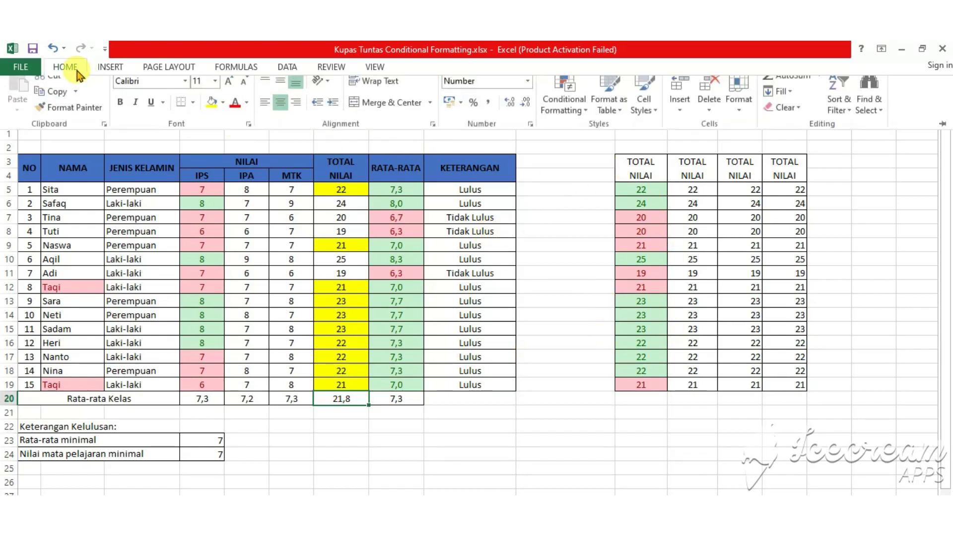
click(586, 111)
mouse_move(607, 172)
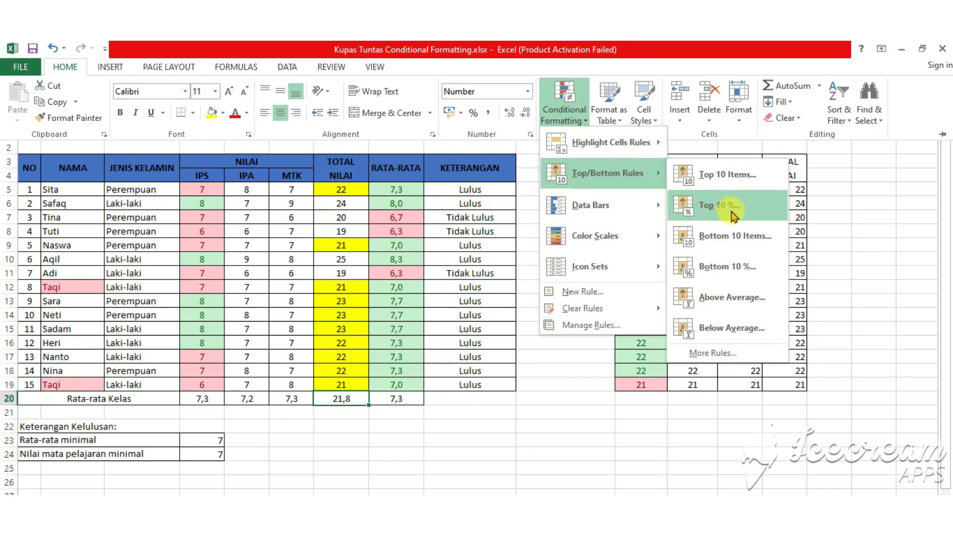
click(562, 415)
click(553, 125)
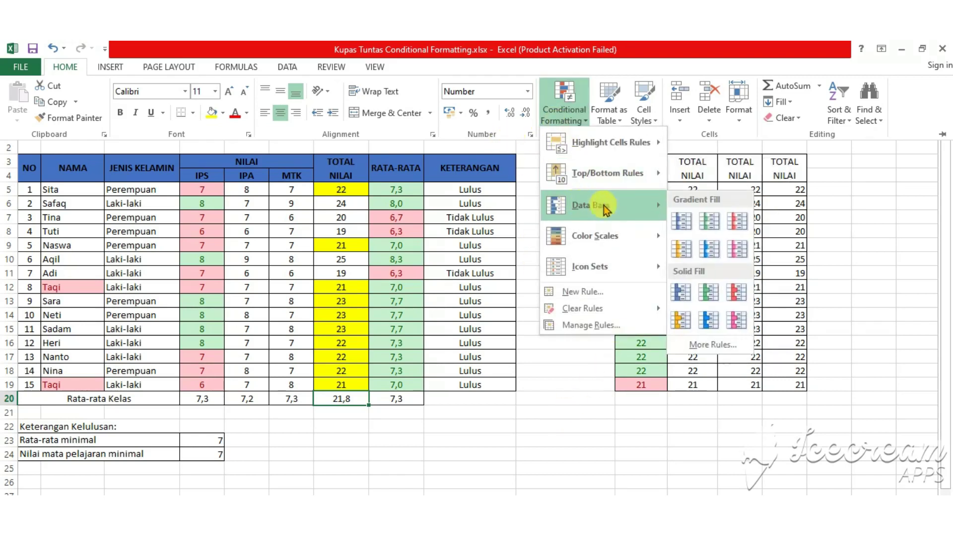
click(587, 406)
key(ctrl+F1)
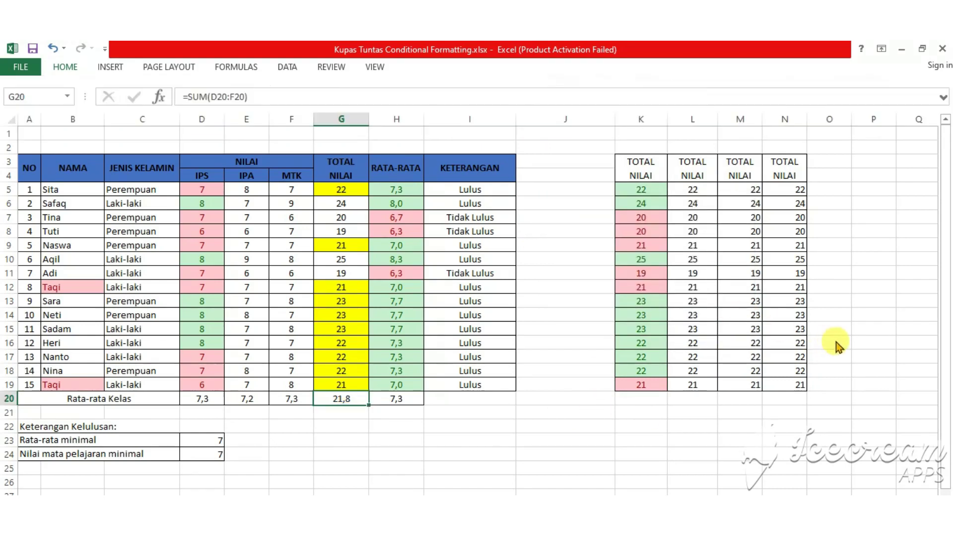
click(874, 273)
Step: Apply Light Blue gradient-fill data bars to the totals L5:L19
mouse_move(685, 191)
mouse_down()
mouse_move(701, 397)
mouse_move(699, 387)
mouse_up()
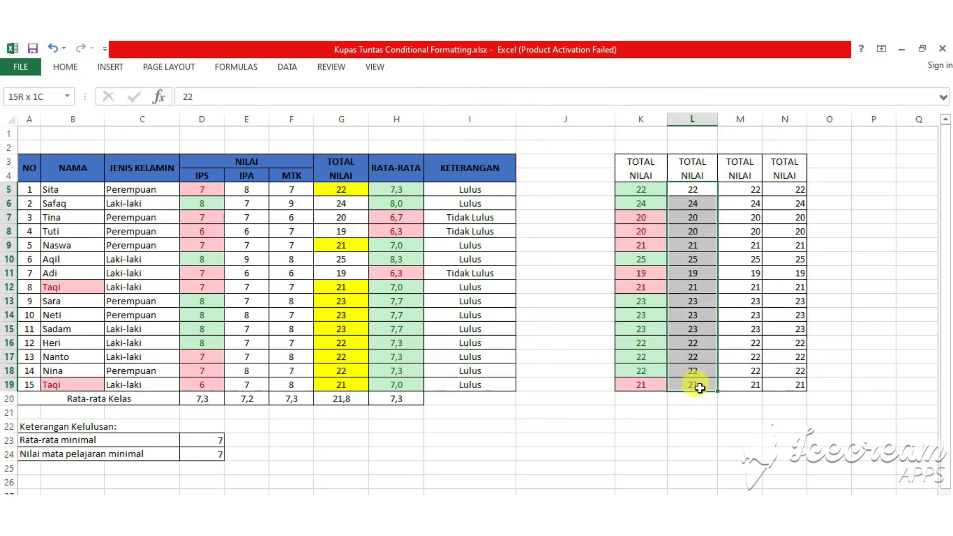
click(67, 68)
click(725, 300)
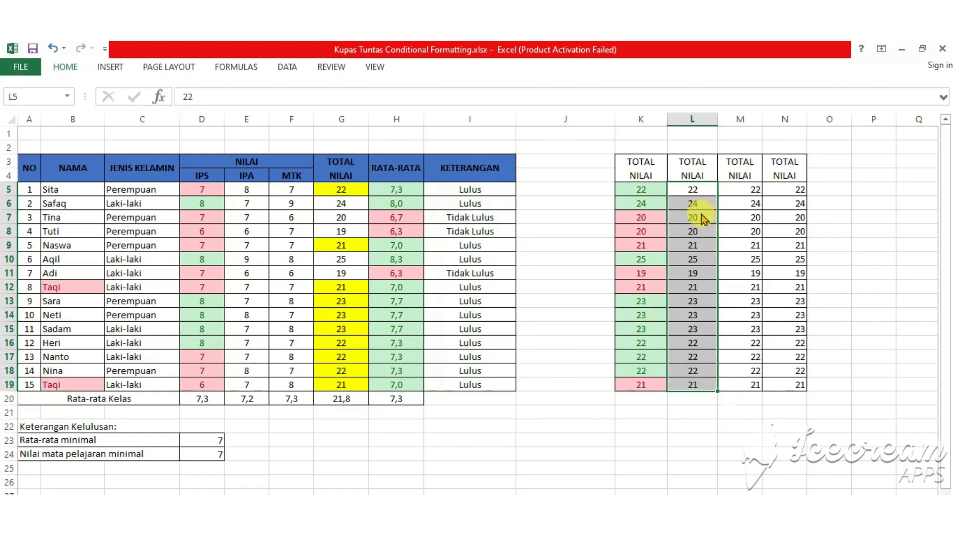
mouse_move(690, 194)
mouse_down()
mouse_move(719, 376)
mouse_move(707, 385)
mouse_up()
click(65, 67)
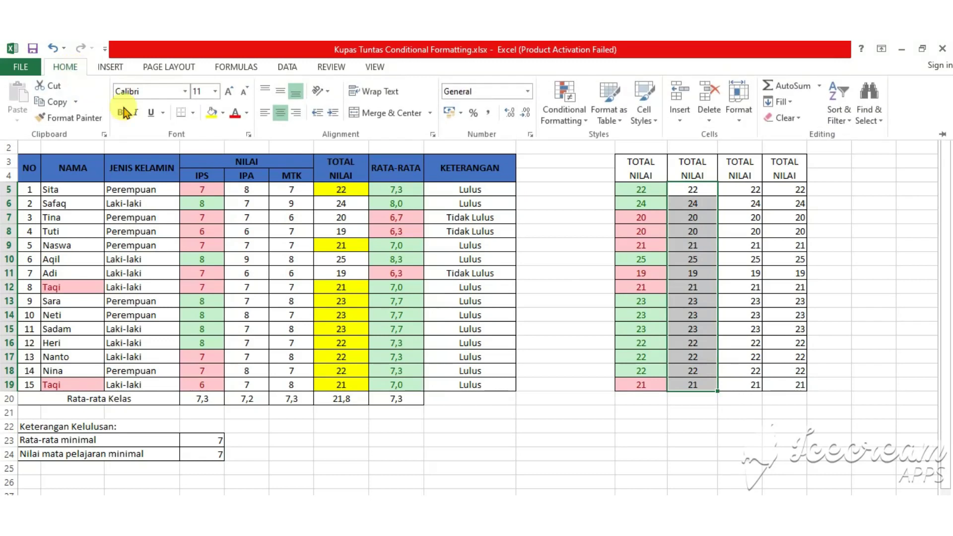
click(564, 111)
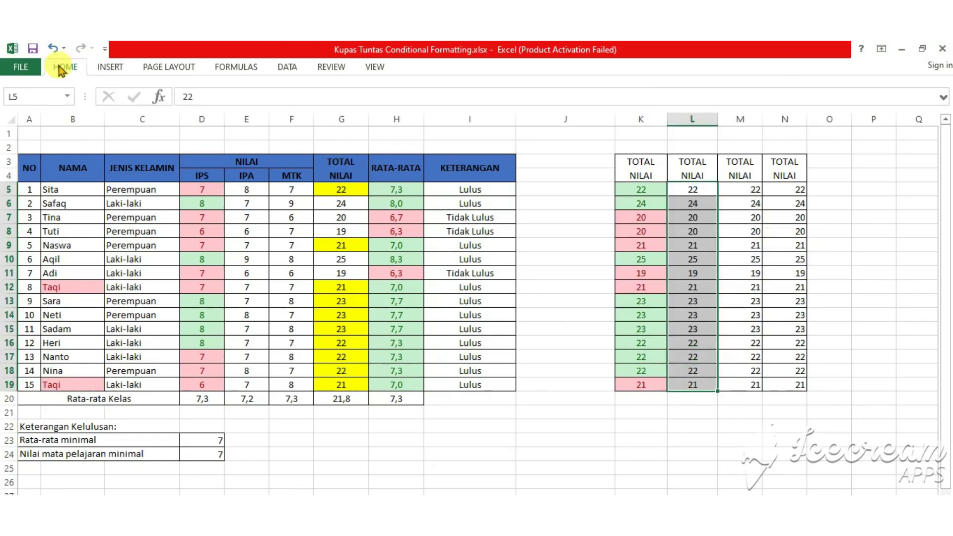
click(555, 122)
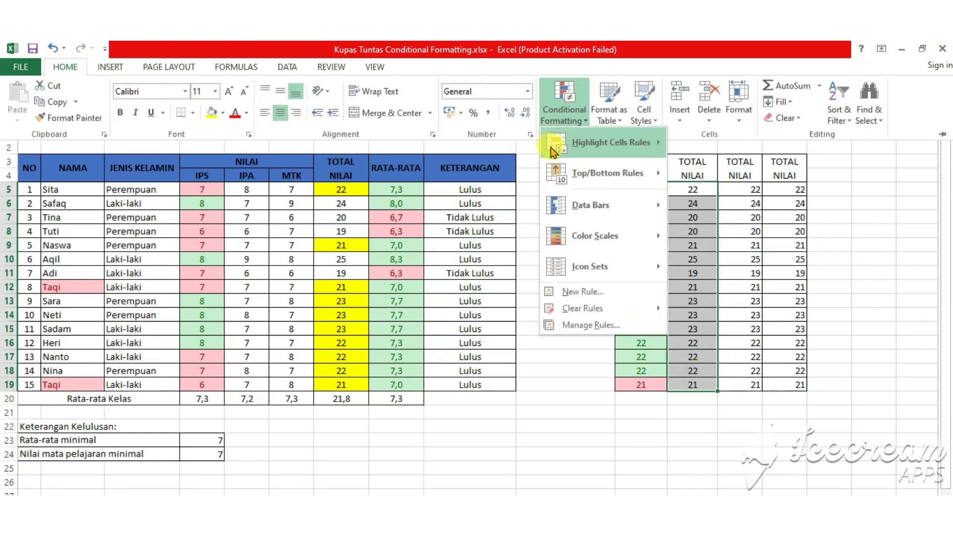
mouse_move(591, 205)
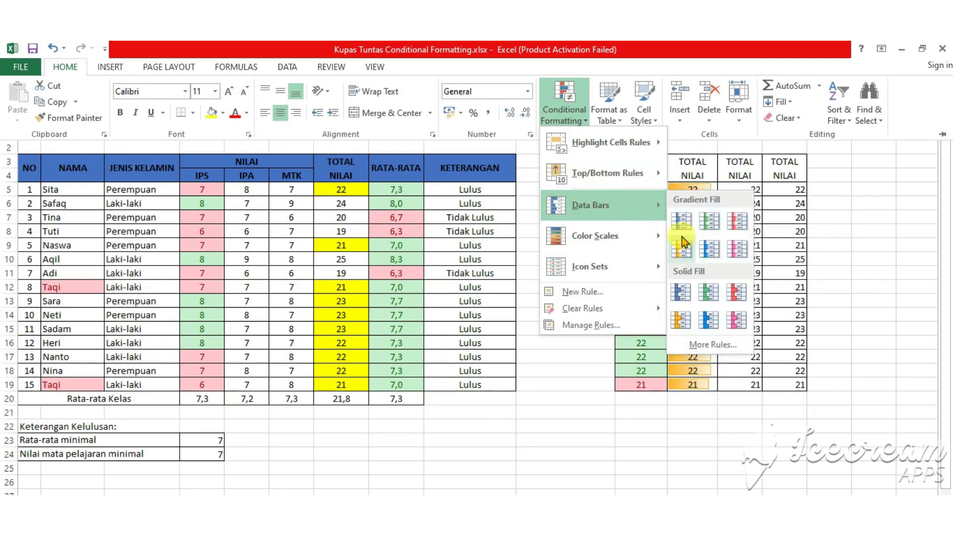
click(720, 251)
click(693, 425)
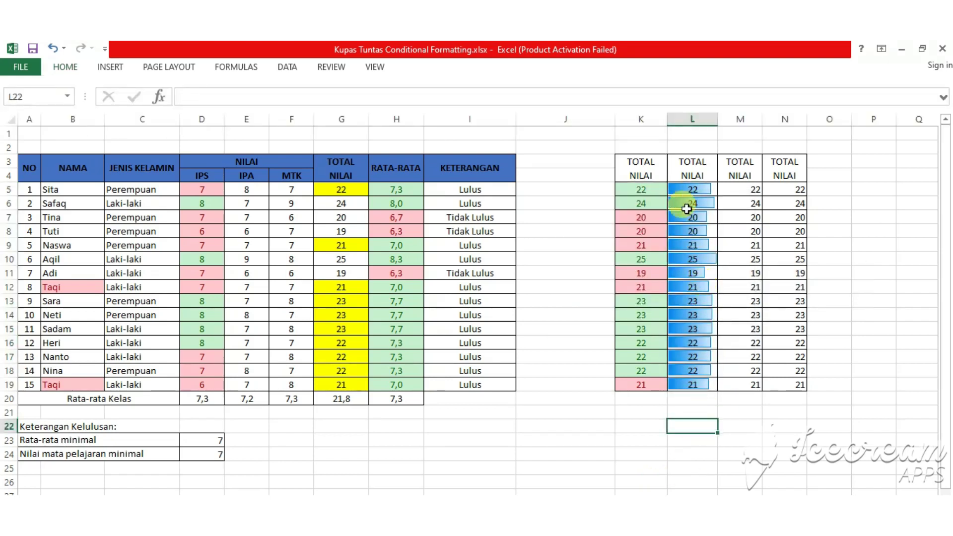
Step: Step down the column L totals to inspect their data bars
click(691, 193)
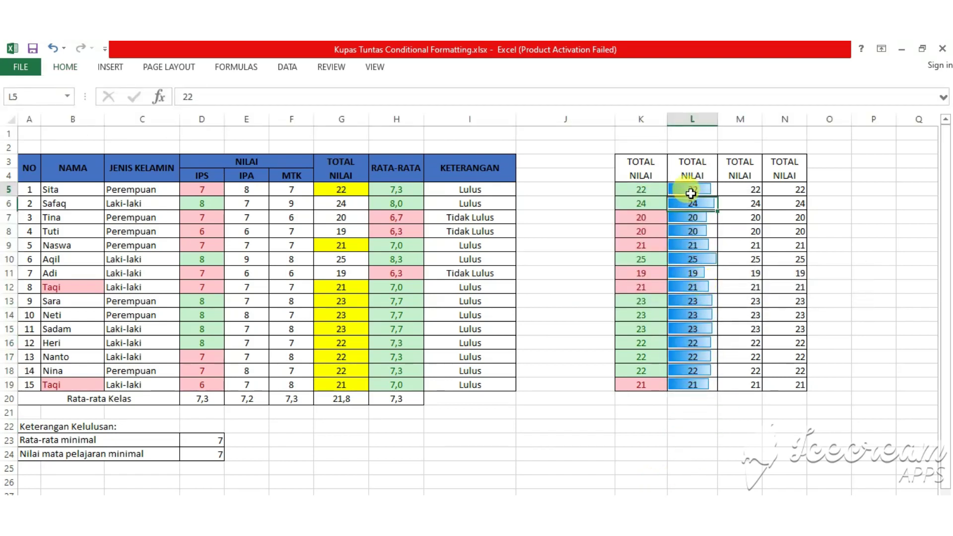
click(697, 205)
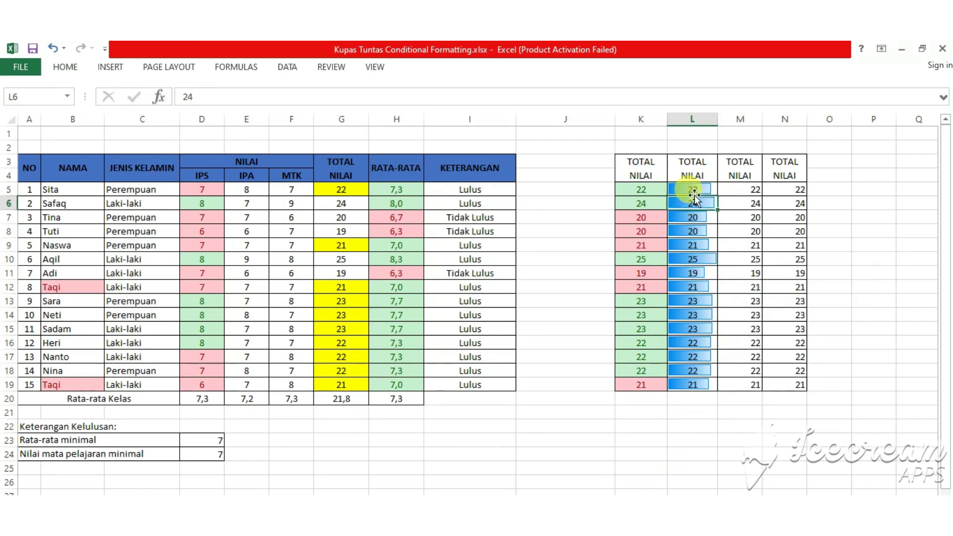
click(693, 191)
click(694, 204)
click(694, 217)
click(696, 247)
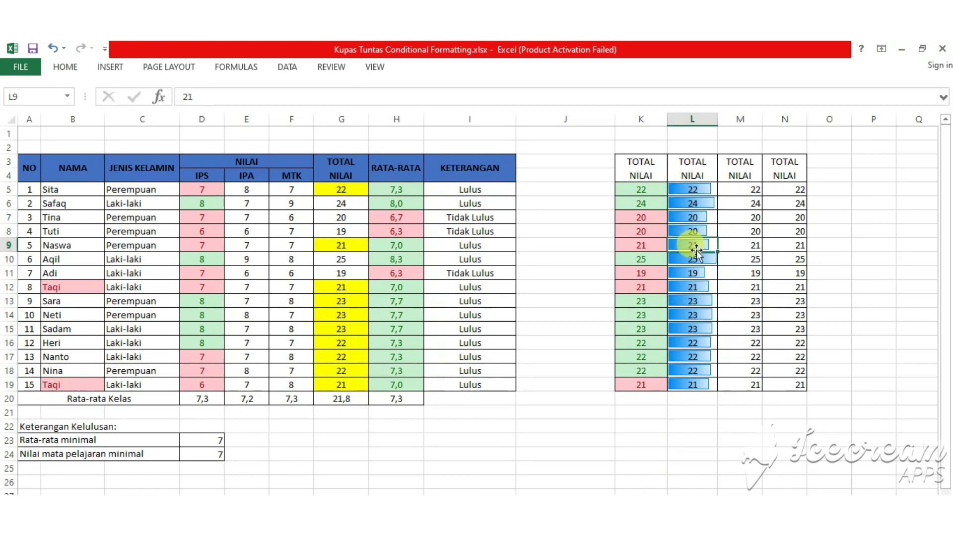
click(698, 259)
click(700, 272)
click(734, 410)
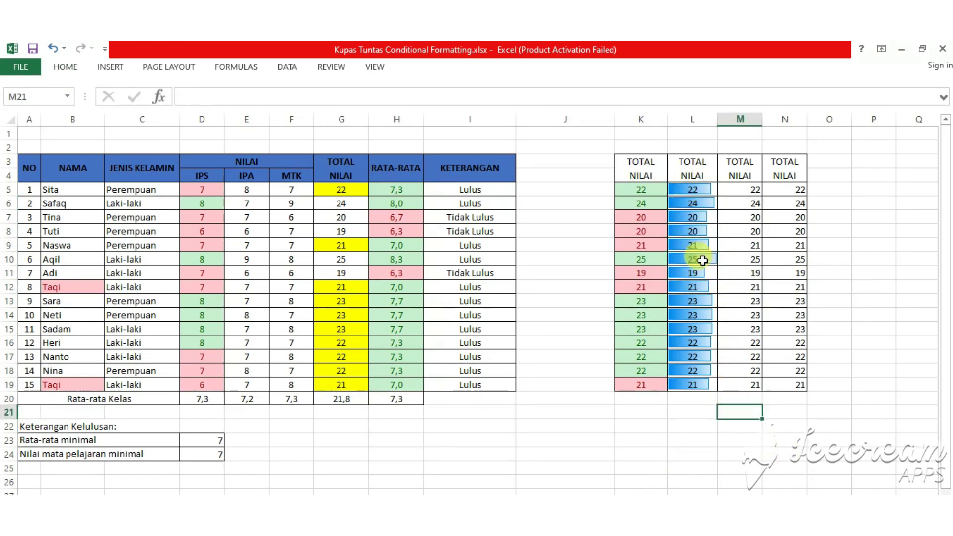
Step: Set the total in L9 to 27 and check the values in L9 and L14
click(699, 246)
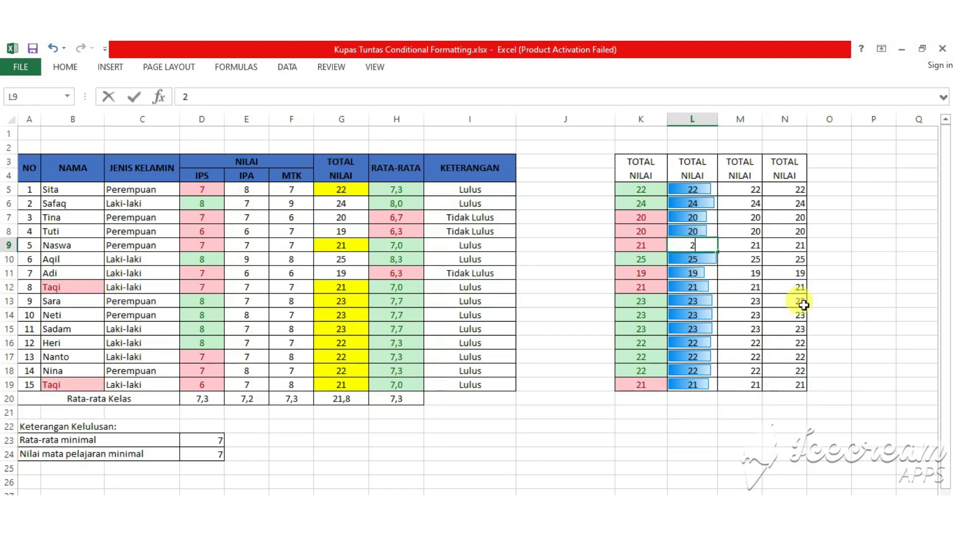
text(7)
key(Return)
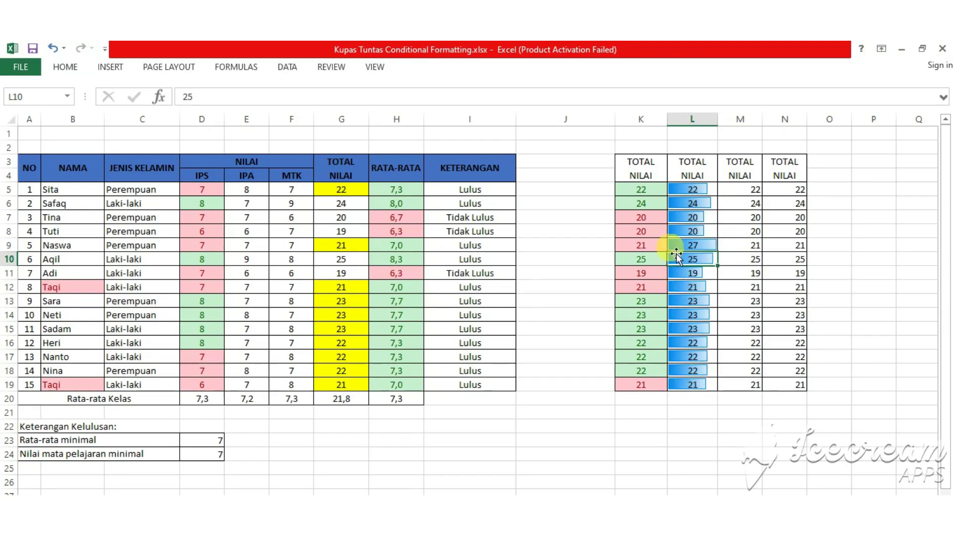
click(690, 246)
click(707, 314)
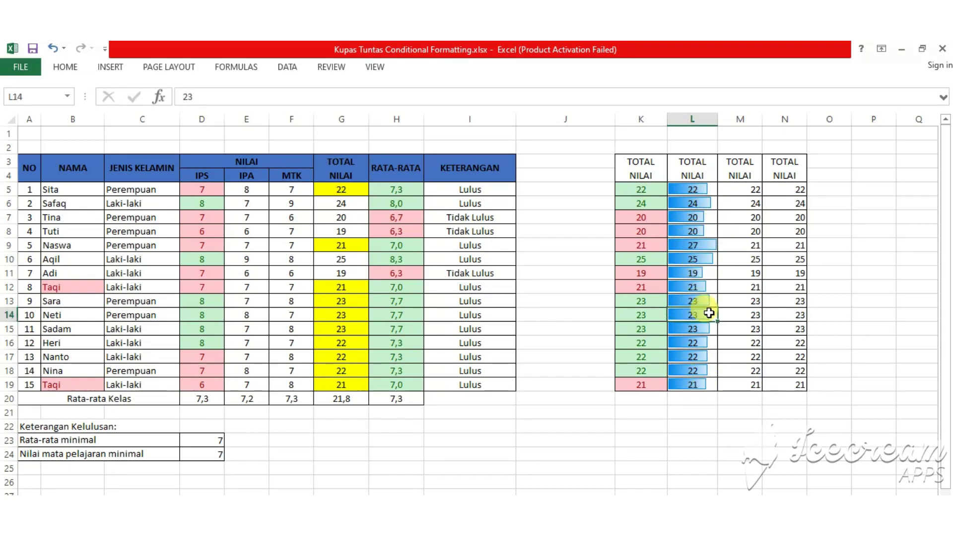
Step: Compare bar lengths for totals in L16, L11, L10 and L9, the longest bar
drag(699, 189, 696, 383)
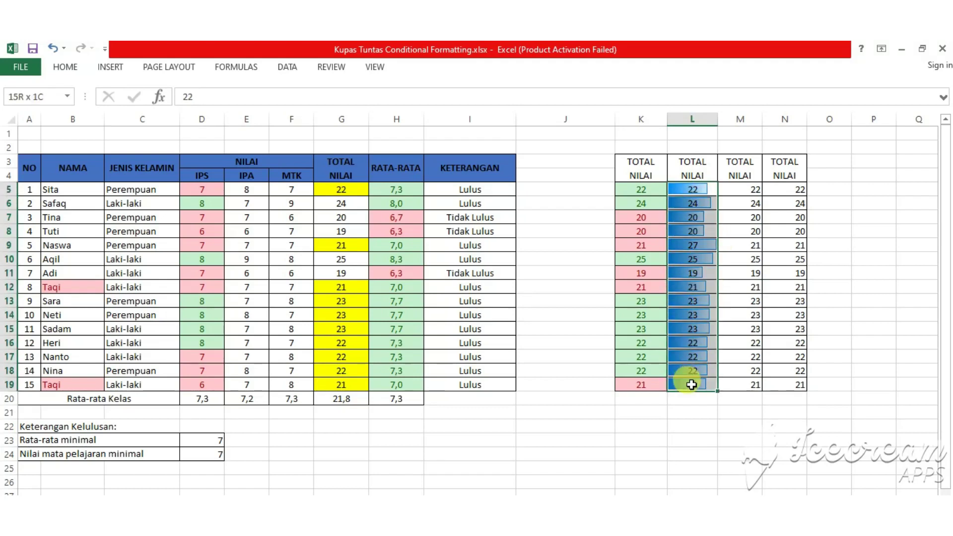
click(703, 412)
click(711, 339)
click(705, 273)
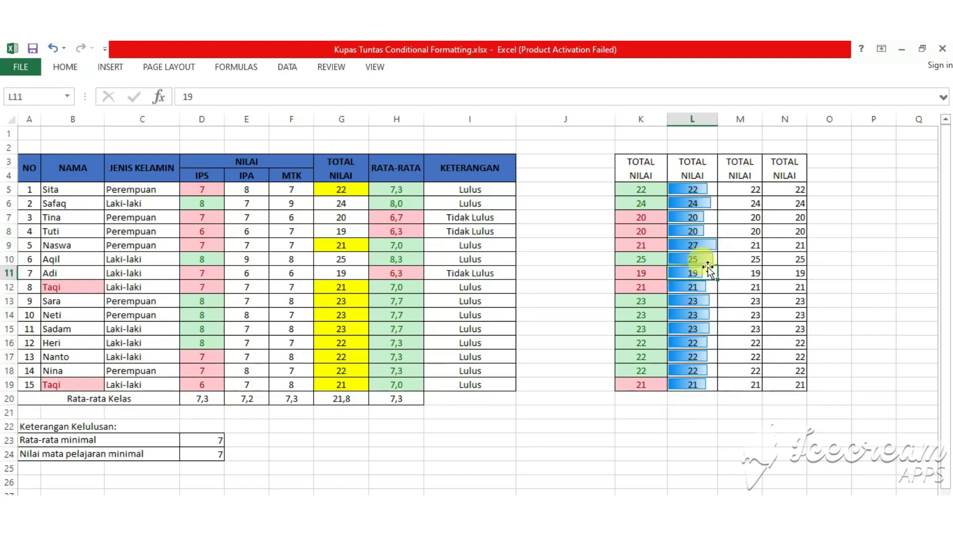
click(705, 259)
click(703, 247)
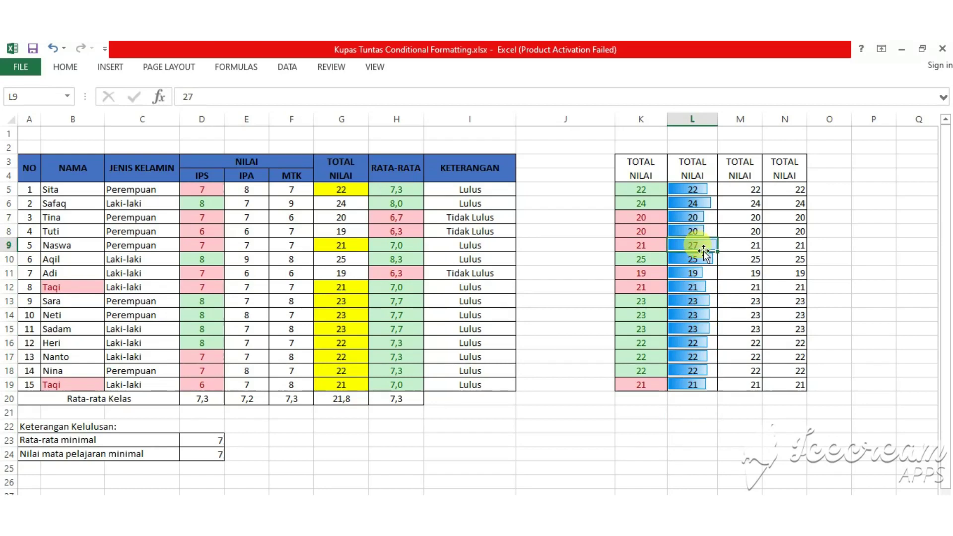
click(764, 426)
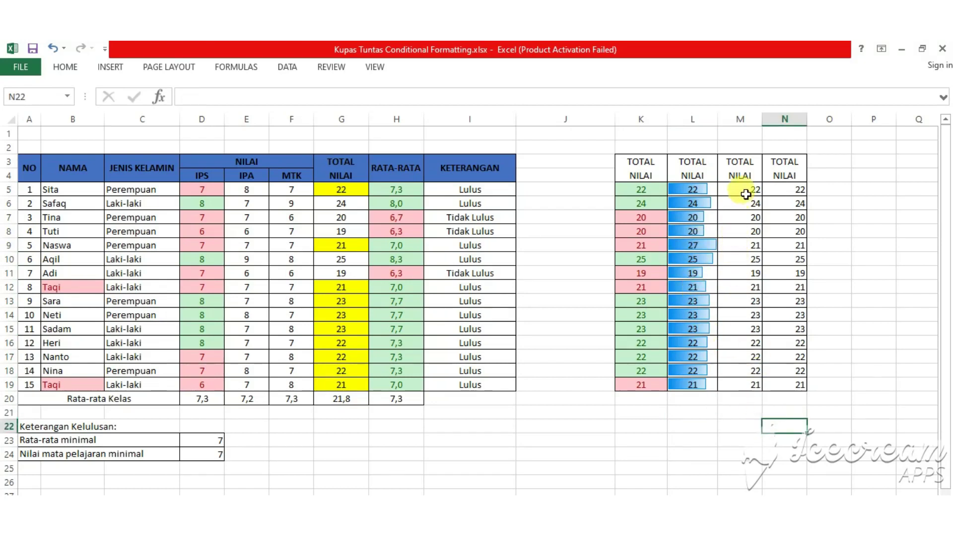
Step: Dismiss the data bar choices without applying any formatting
click(67, 68)
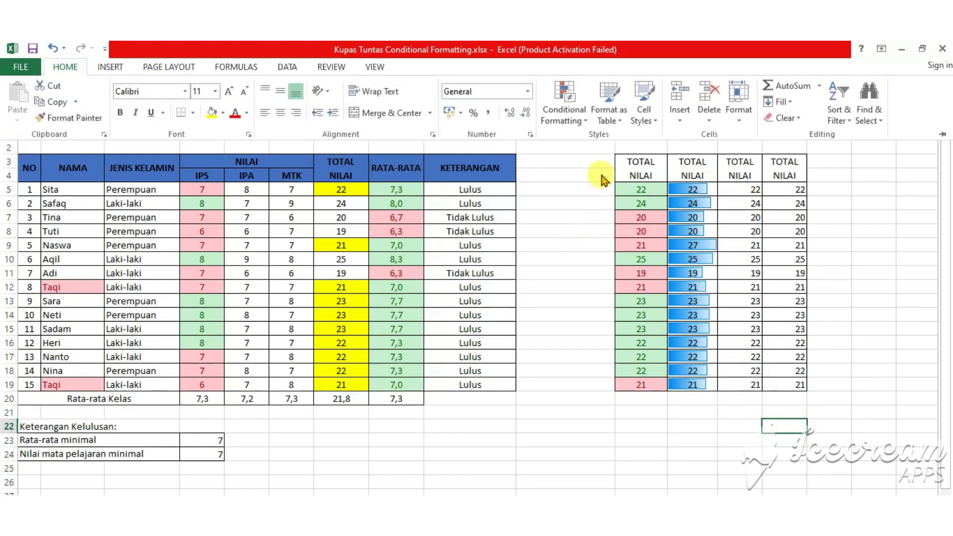
click(565, 112)
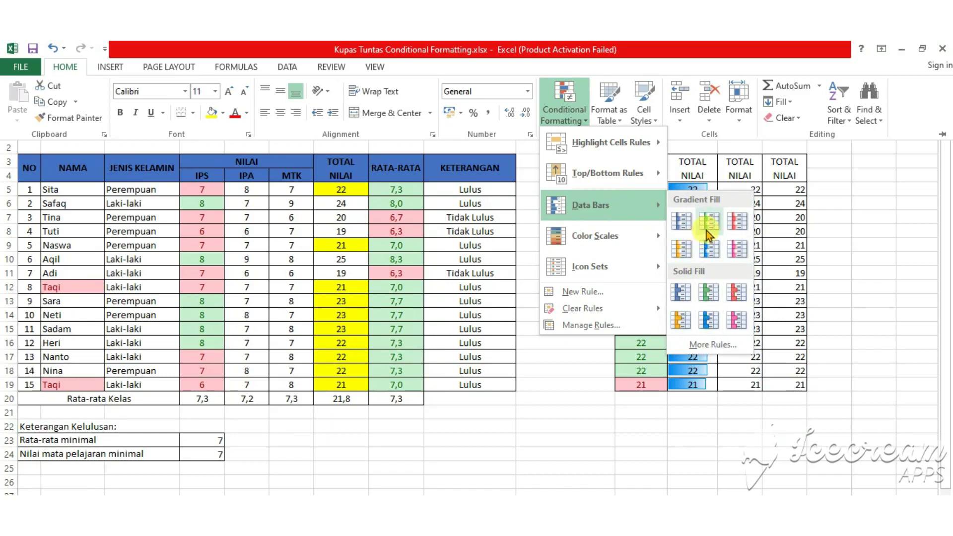
click(670, 414)
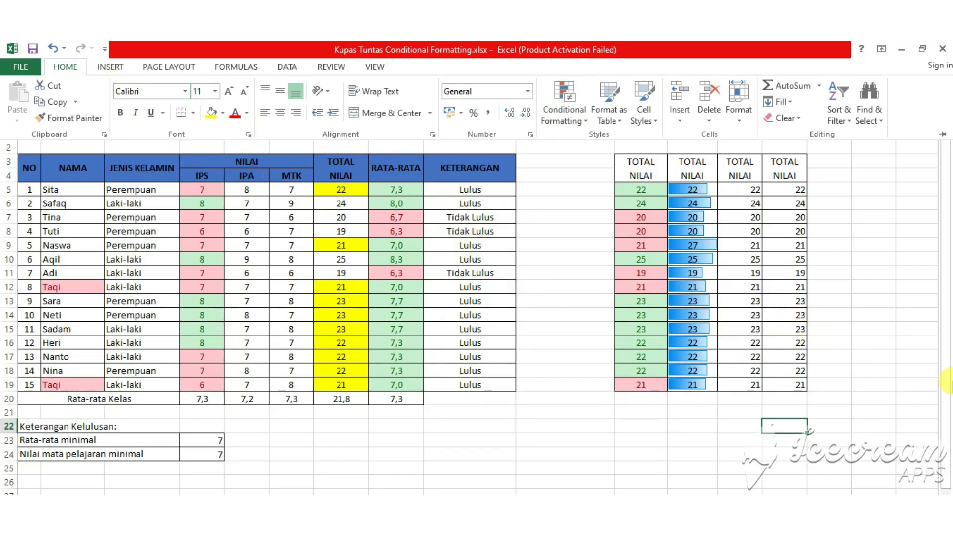
click(880, 298)
Step: Apply the Green-Yellow-Red colour scale to the totals M5:M19
drag(742, 185, 740, 385)
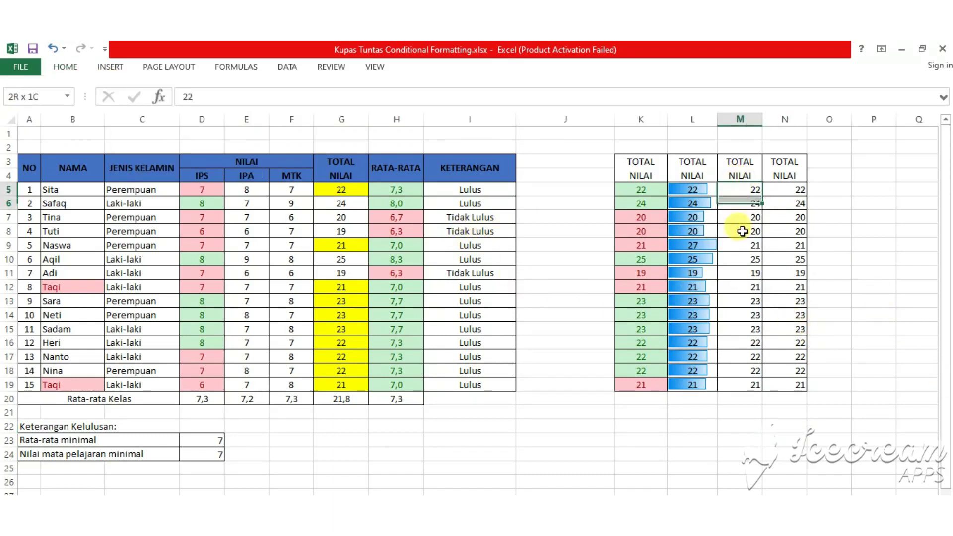
click(65, 68)
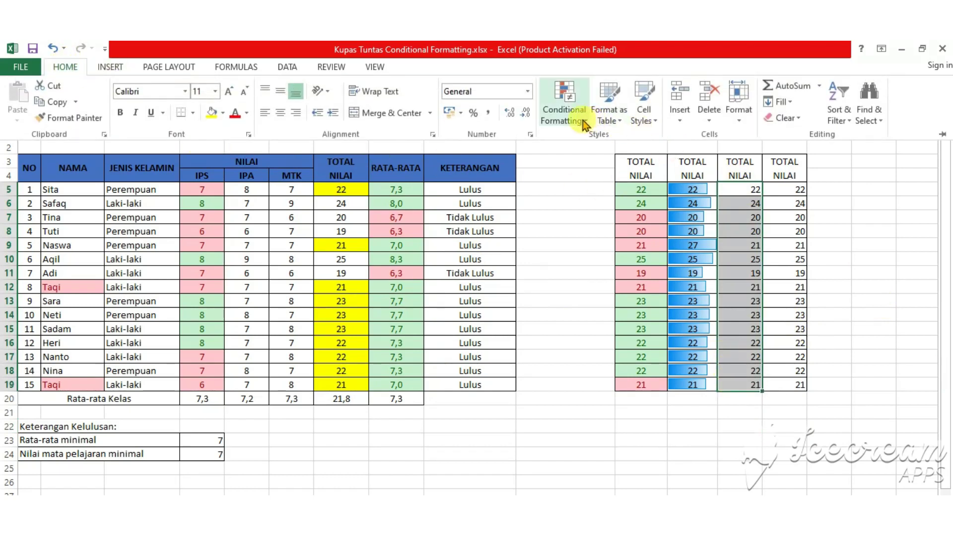
click(566, 107)
mouse_move(595, 236)
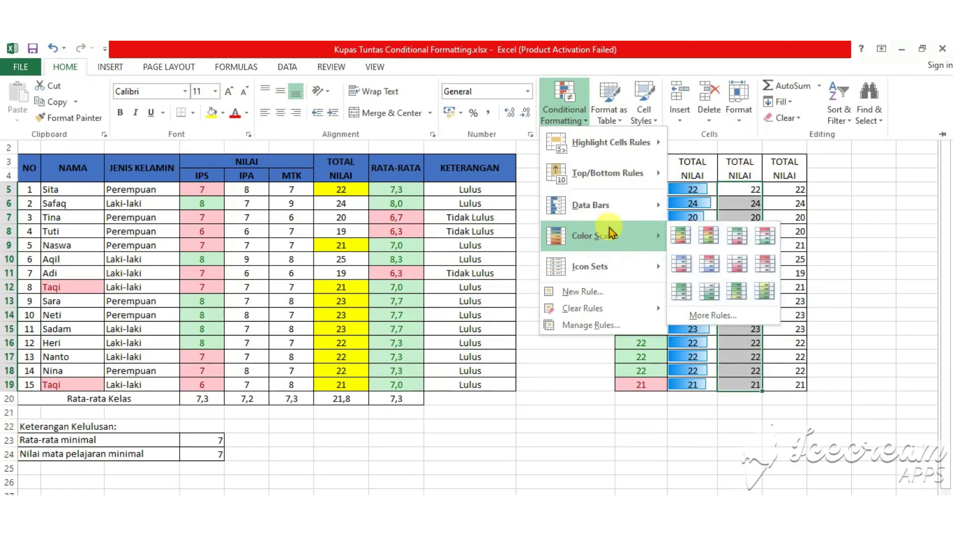
click(685, 238)
click(874, 274)
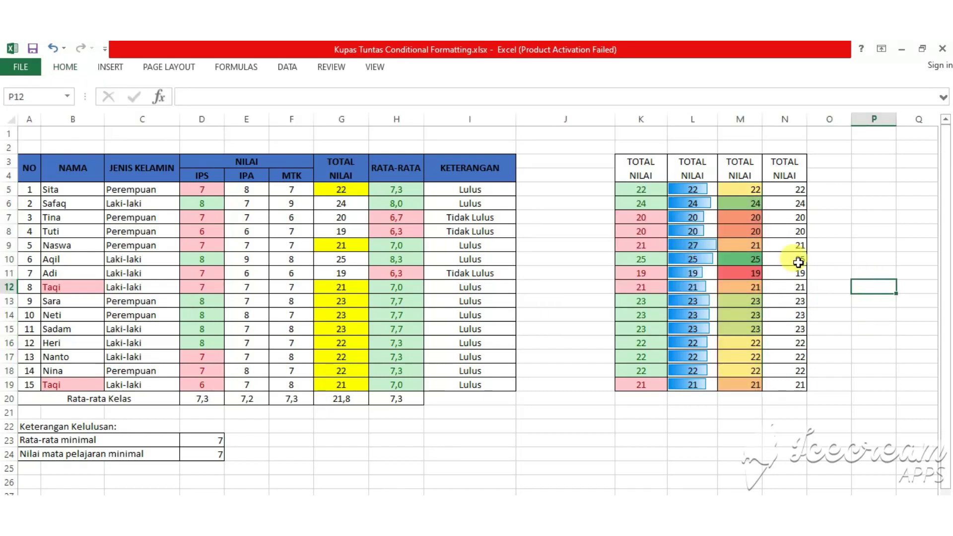
click(745, 202)
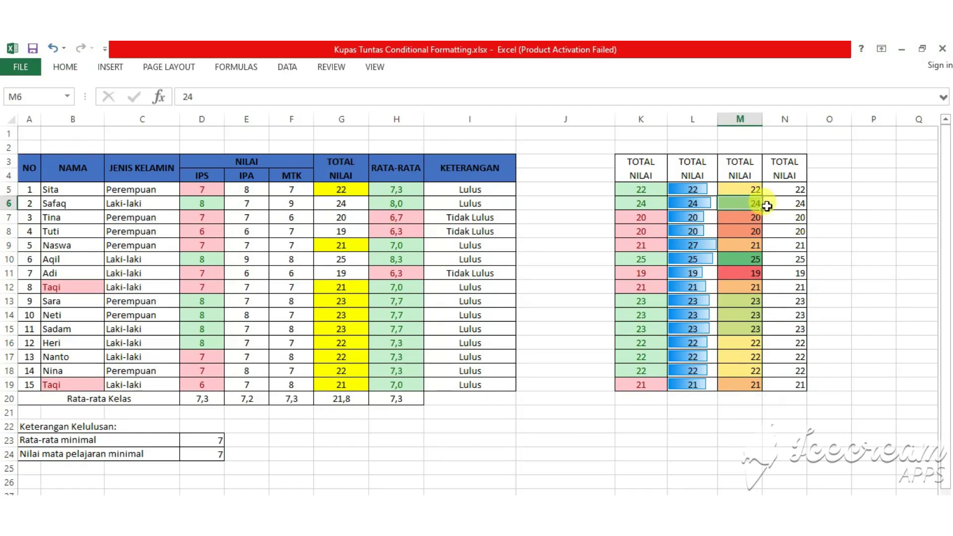
click(757, 256)
click(748, 203)
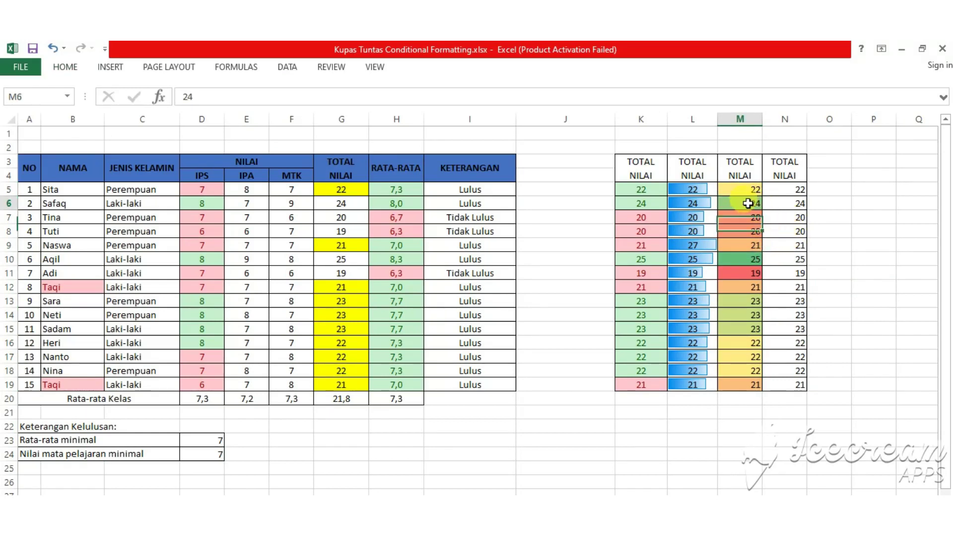
click(754, 255)
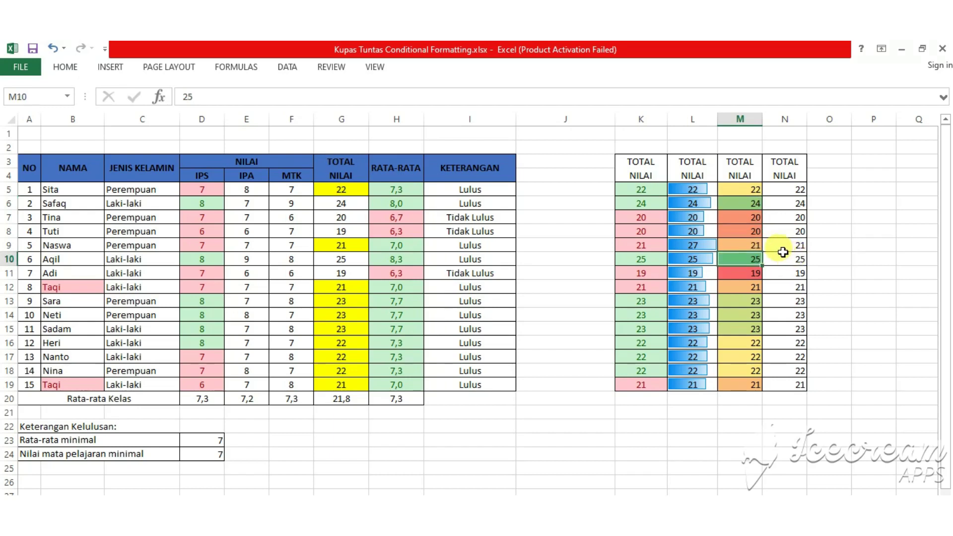
click(755, 274)
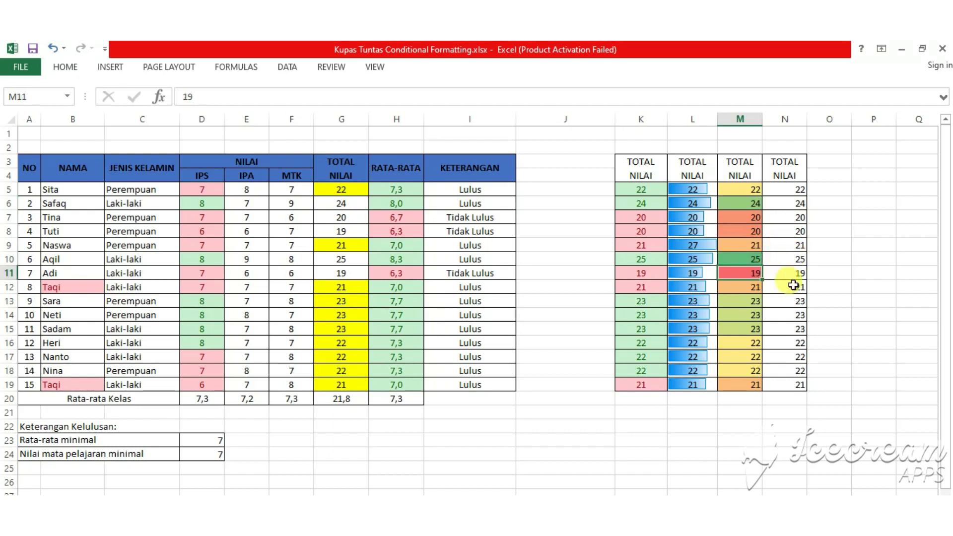
click(755, 289)
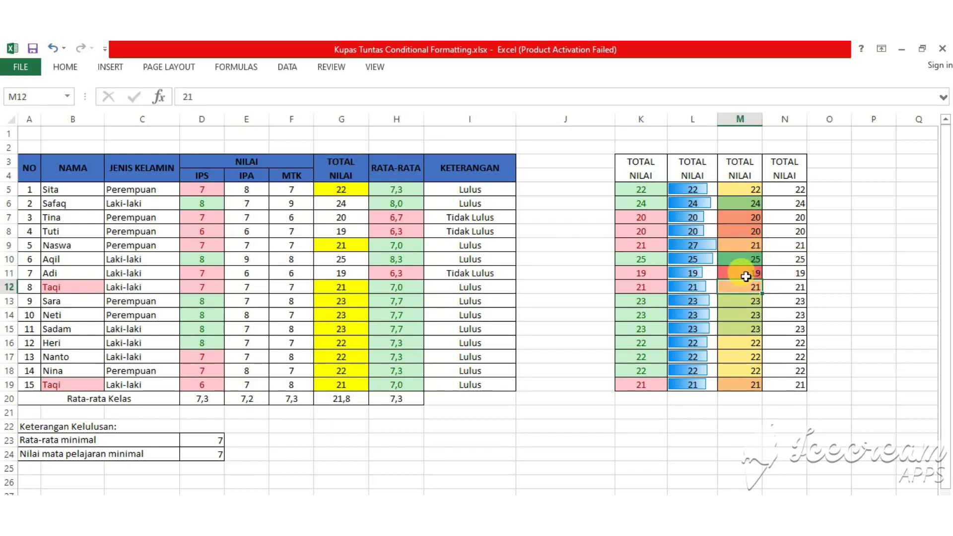
click(743, 274)
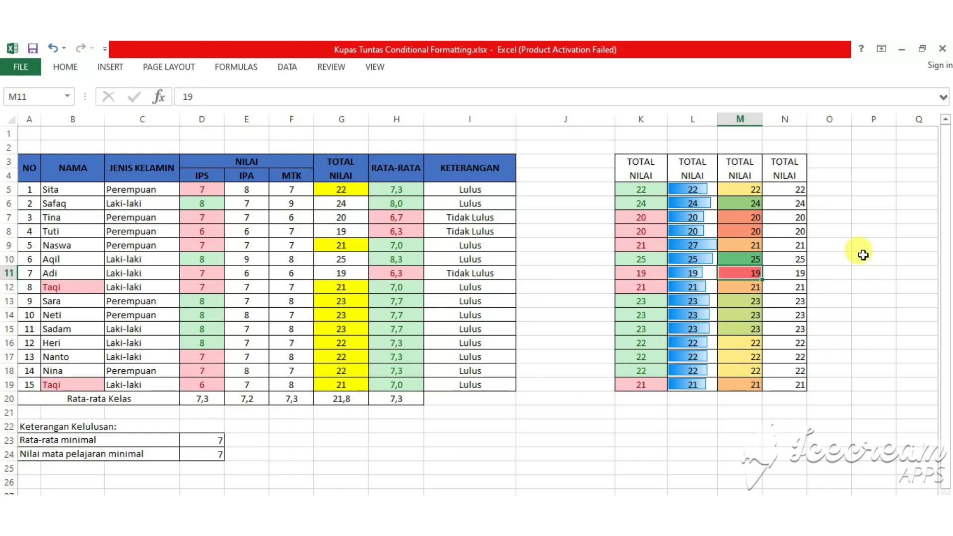
click(820, 271)
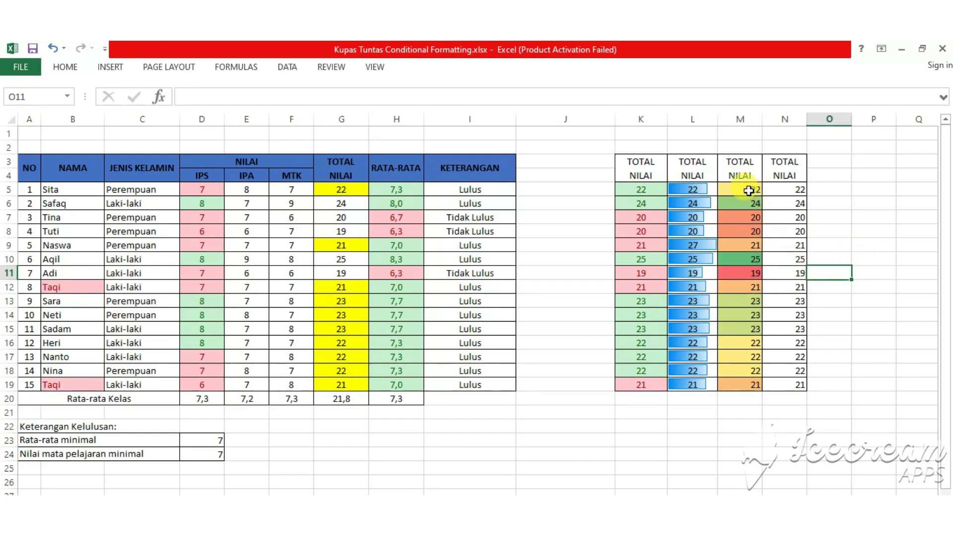
drag(748, 188, 730, 384)
click(751, 329)
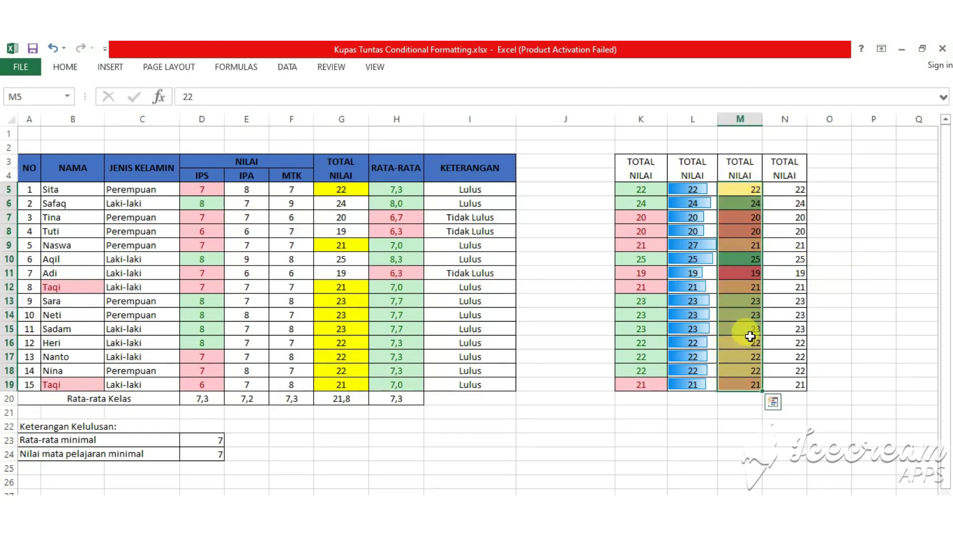
click(888, 221)
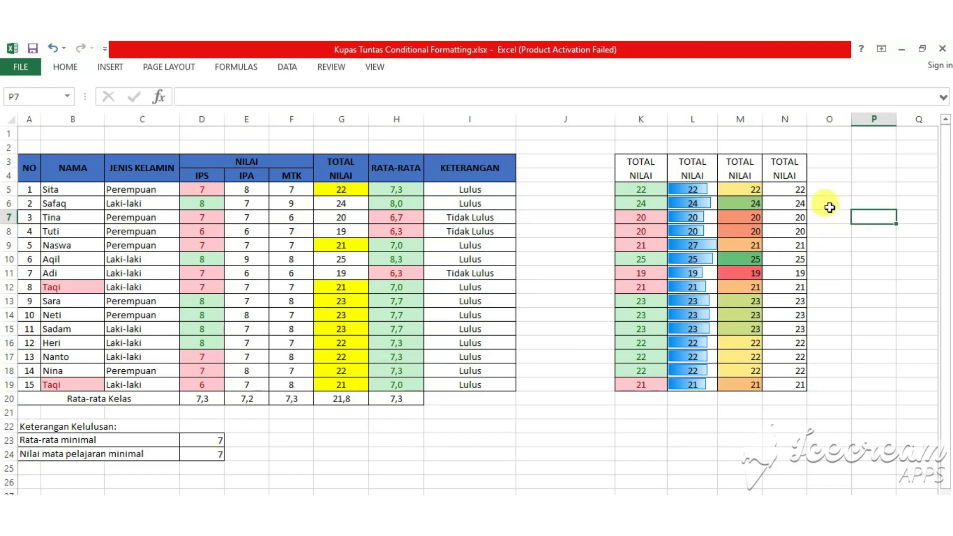
click(803, 189)
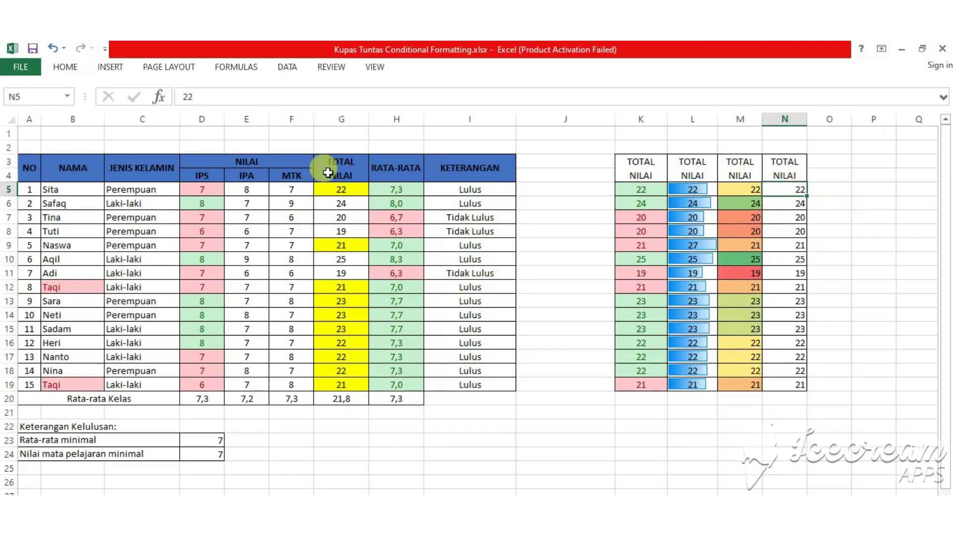
Step: Apply the 3 Traffic Lights circle icon set to the totals N5:N19
click(64, 67)
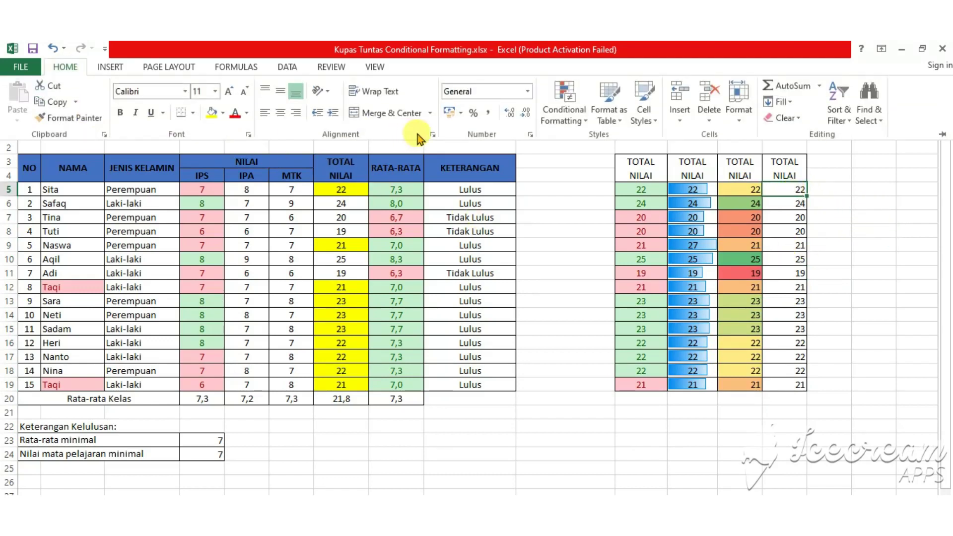
click(584, 117)
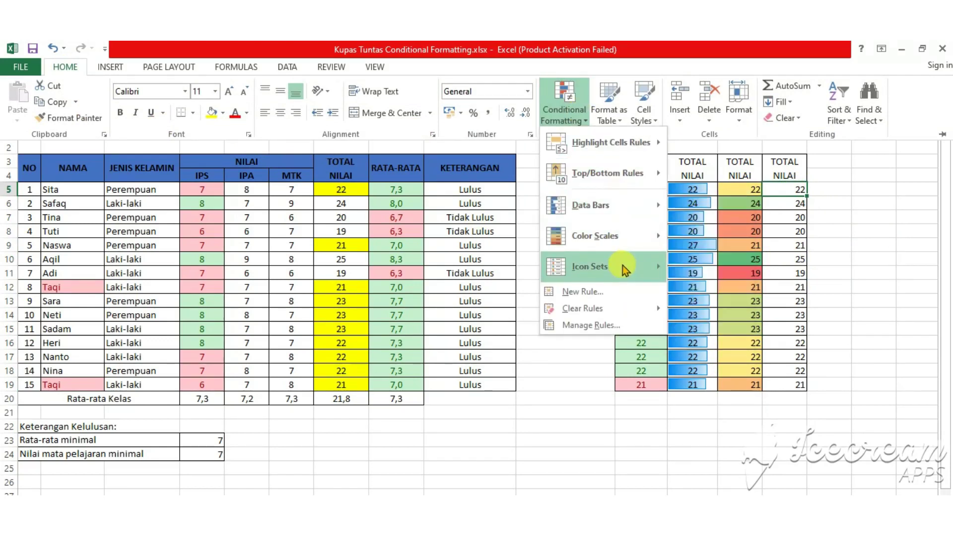
mouse_move(590, 266)
click(606, 446)
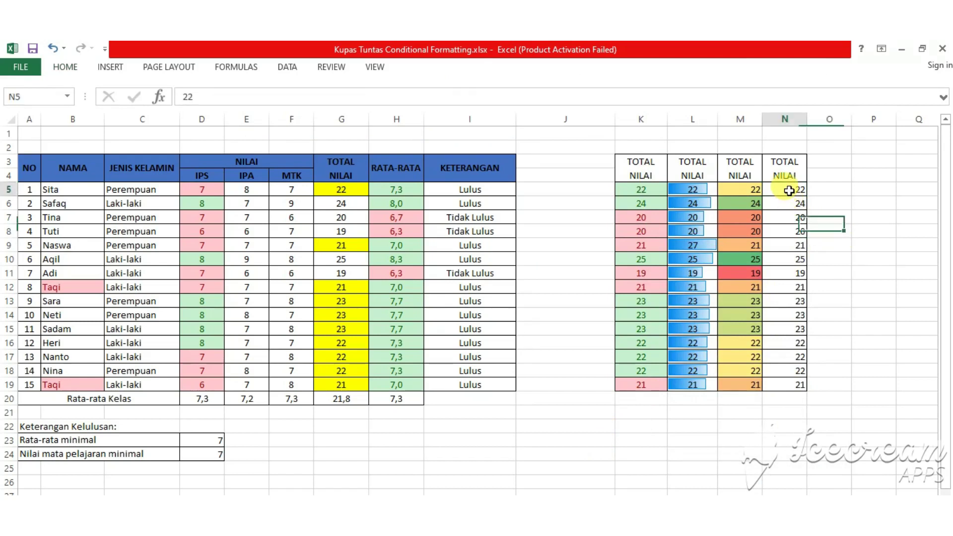
drag(790, 190, 789, 388)
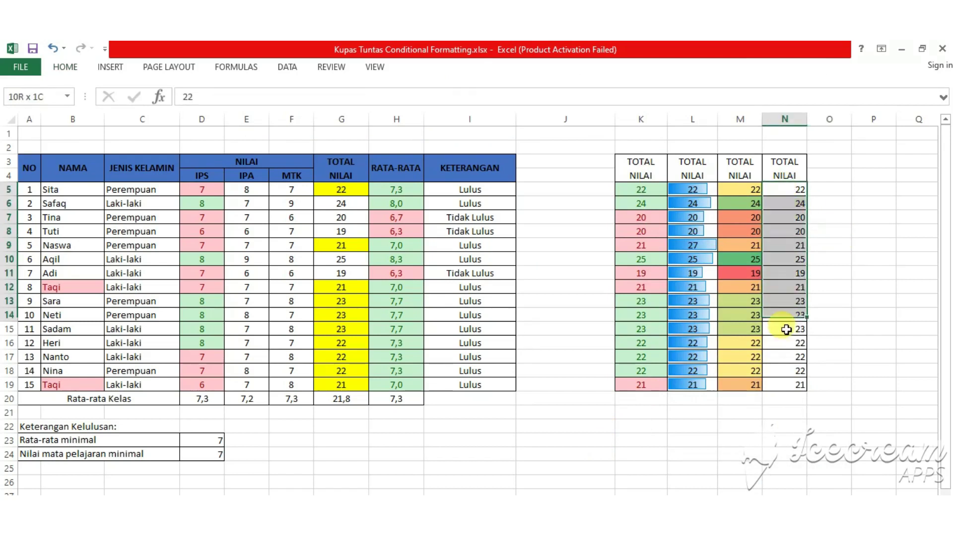
click(75, 68)
click(564, 102)
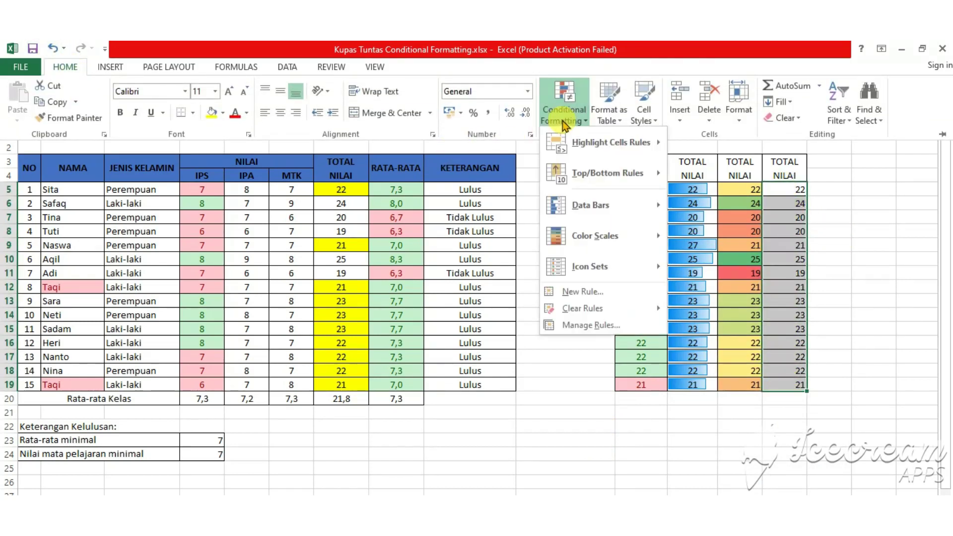
mouse_move(602, 267)
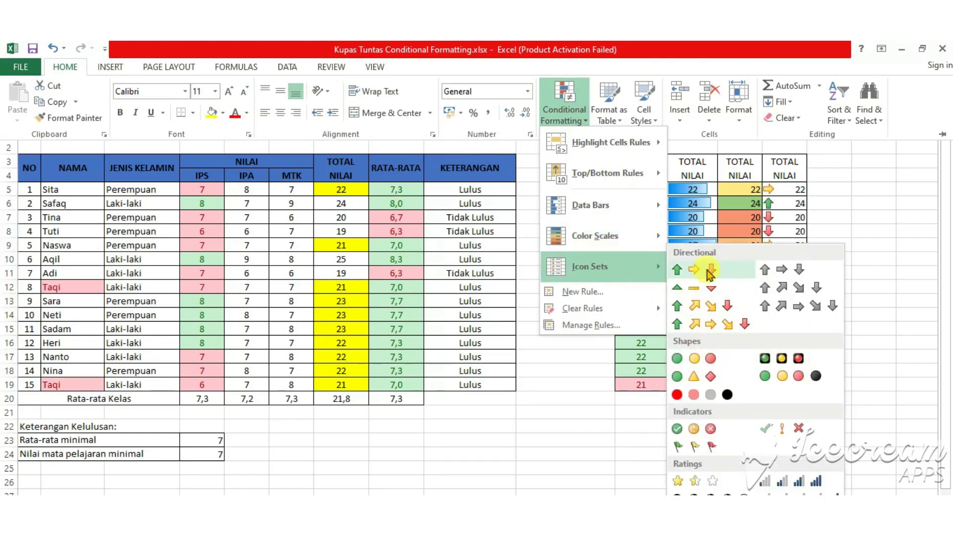
click(711, 359)
click(878, 270)
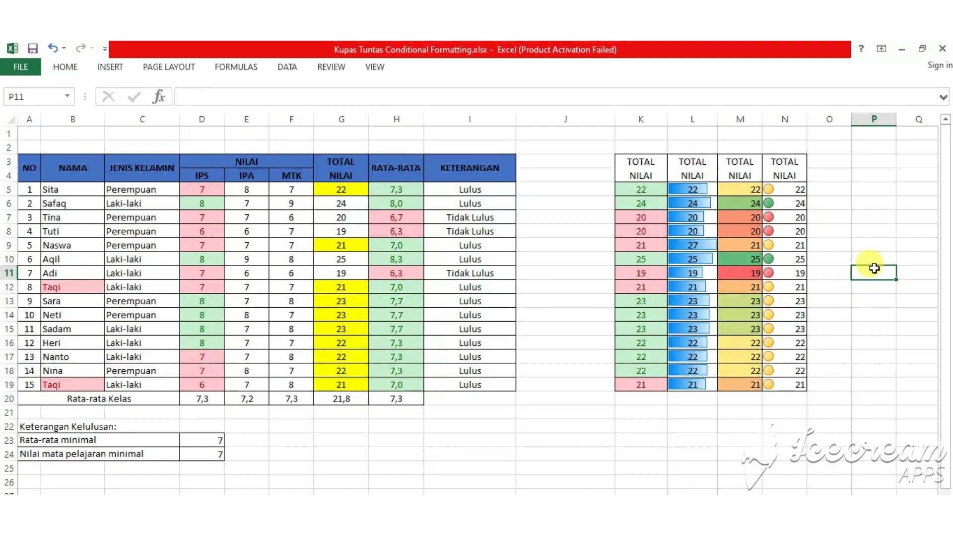
Step: Check the icons against the totals in N5, N10 (25) and N7 (20)
click(869, 244)
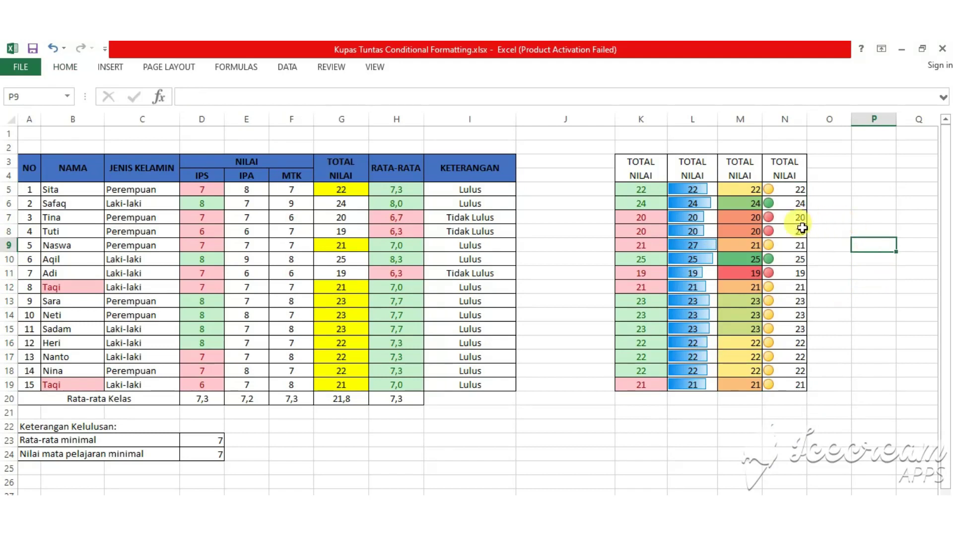
click(797, 188)
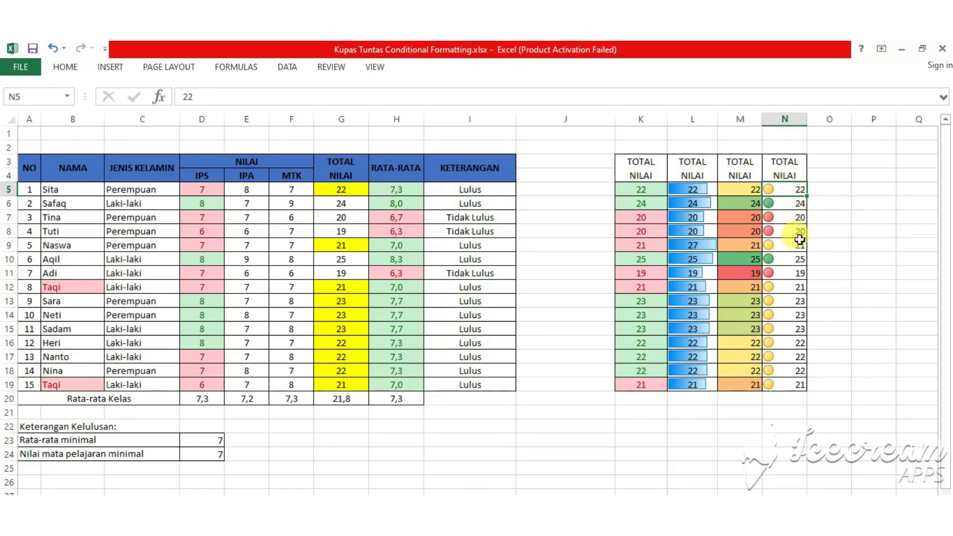
click(795, 258)
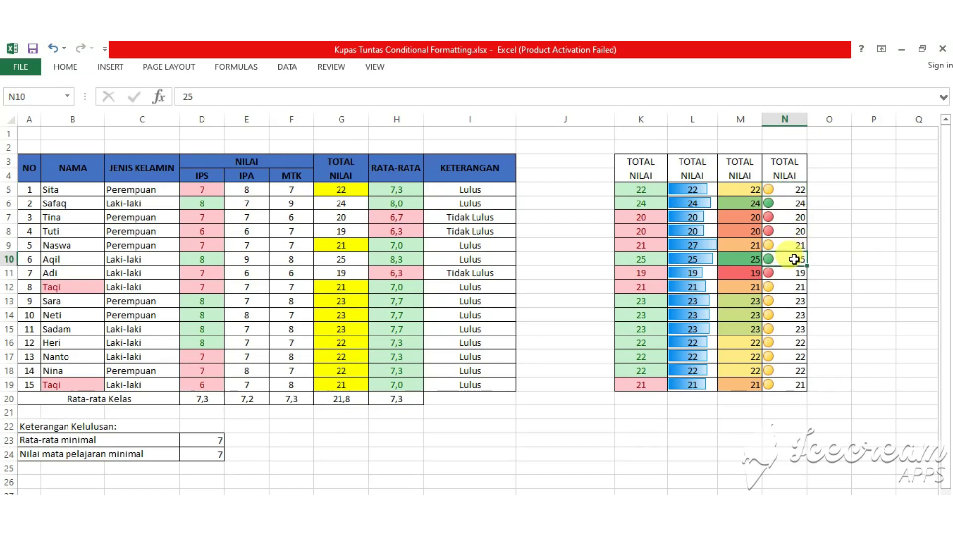
click(795, 217)
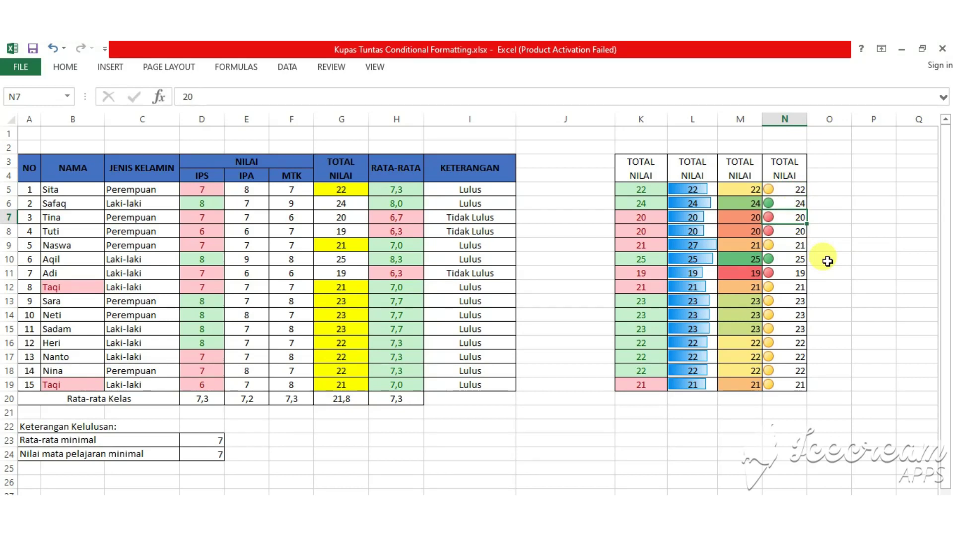
click(839, 213)
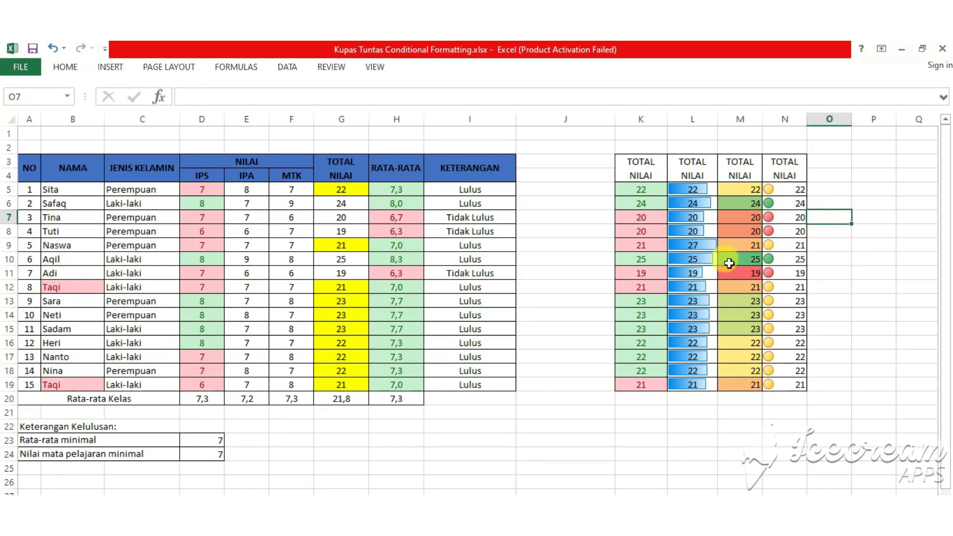
Step: Switch the N5:N19 icons to the 3 Arrows (Colored) icon set
drag(787, 189, 790, 385)
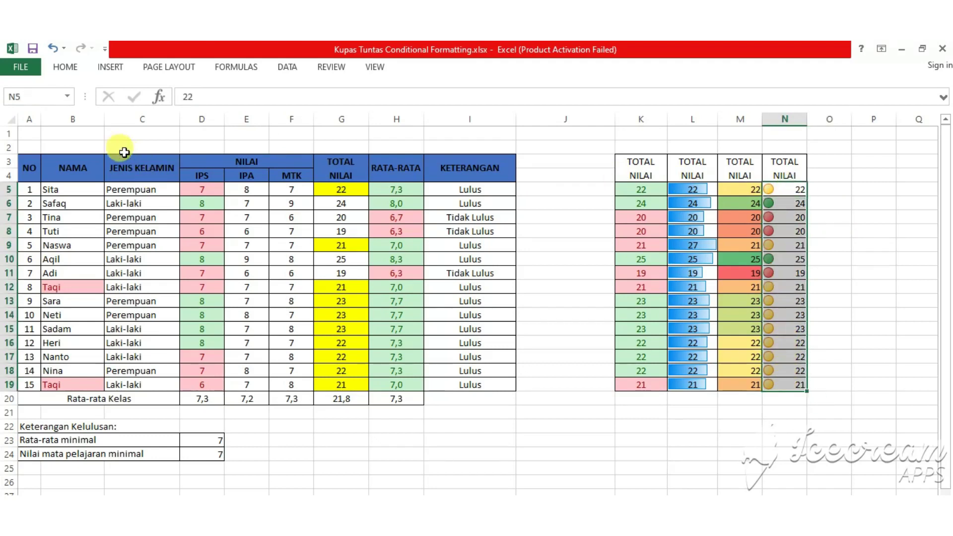
click(66, 71)
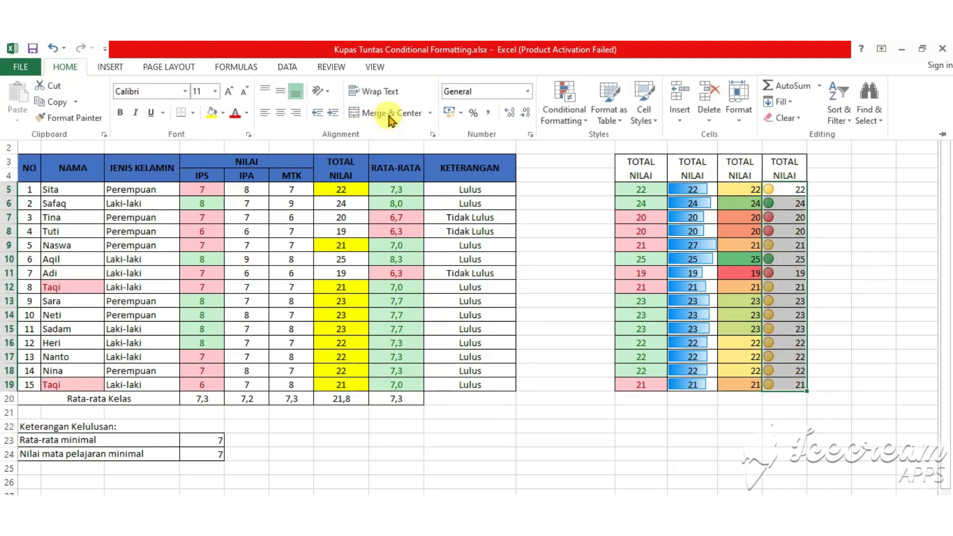
click(564, 109)
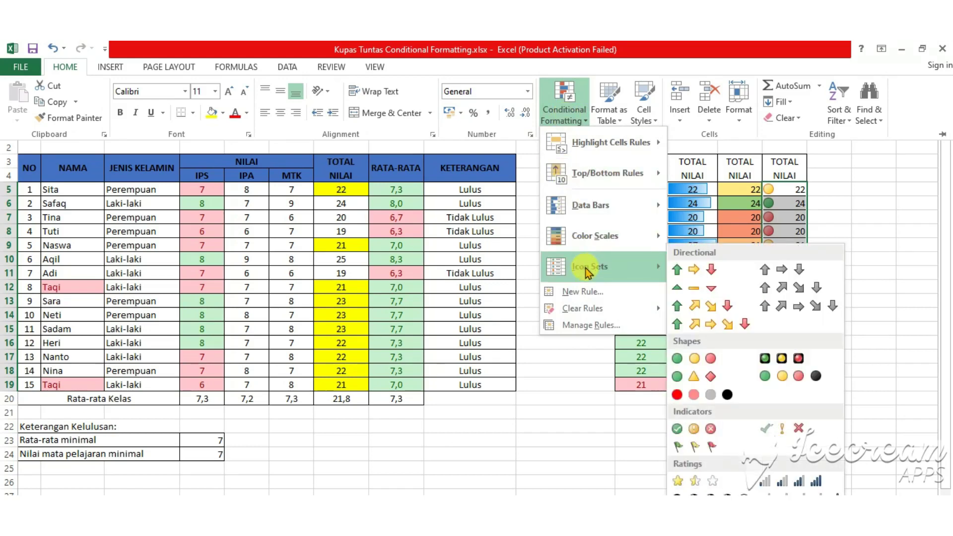
click(695, 271)
click(851, 231)
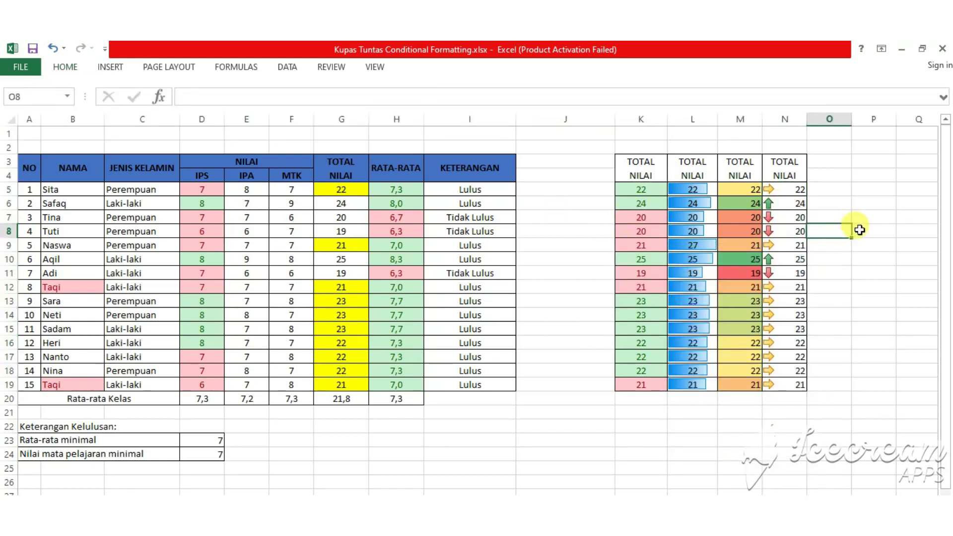
click(861, 228)
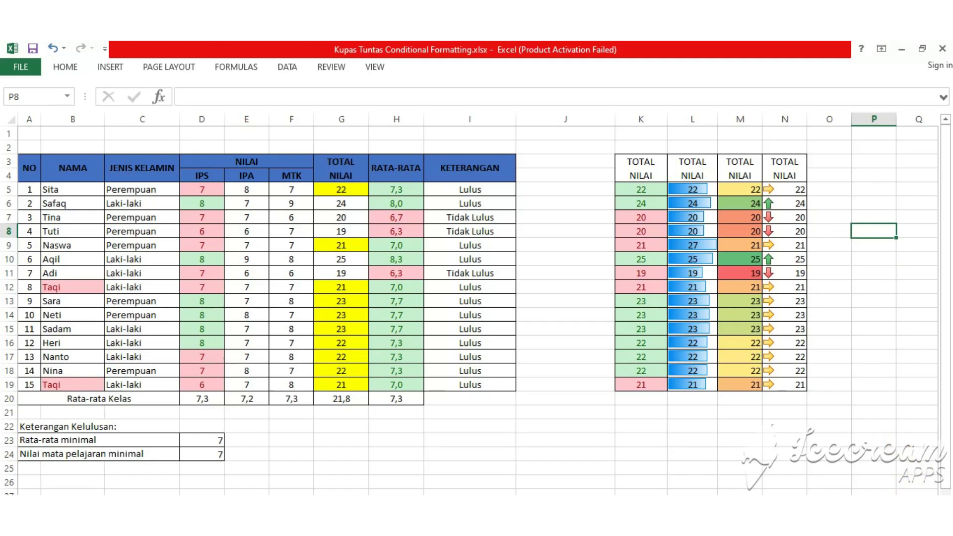
scroll(477, 303, right, 2)
click(889, 315)
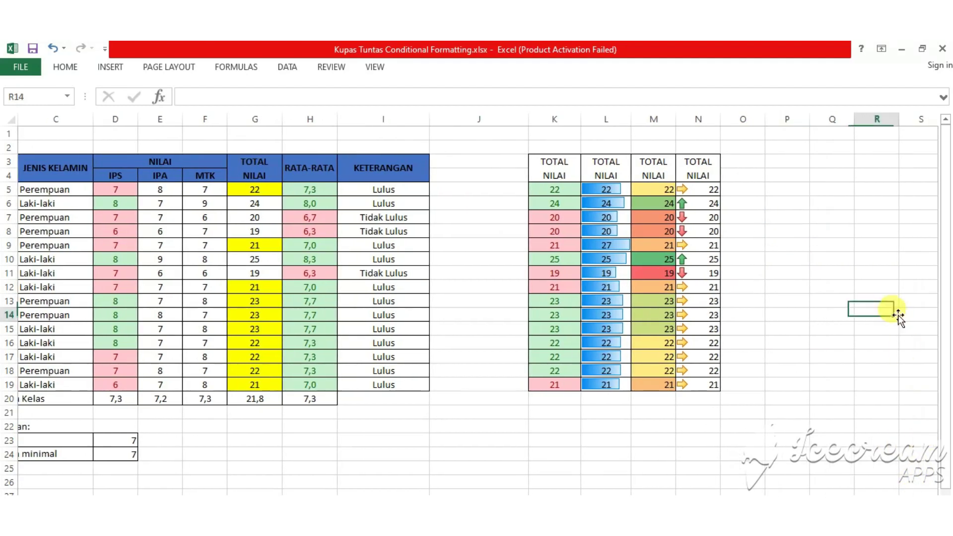
Step: Enter 100%, 75%, 50% and 25% into cells P5 through P8
click(791, 175)
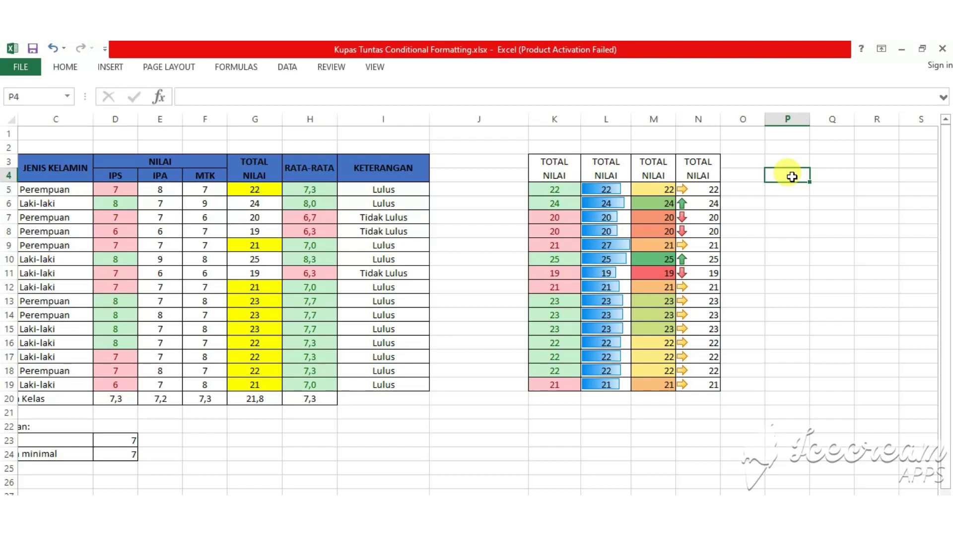
click(800, 185)
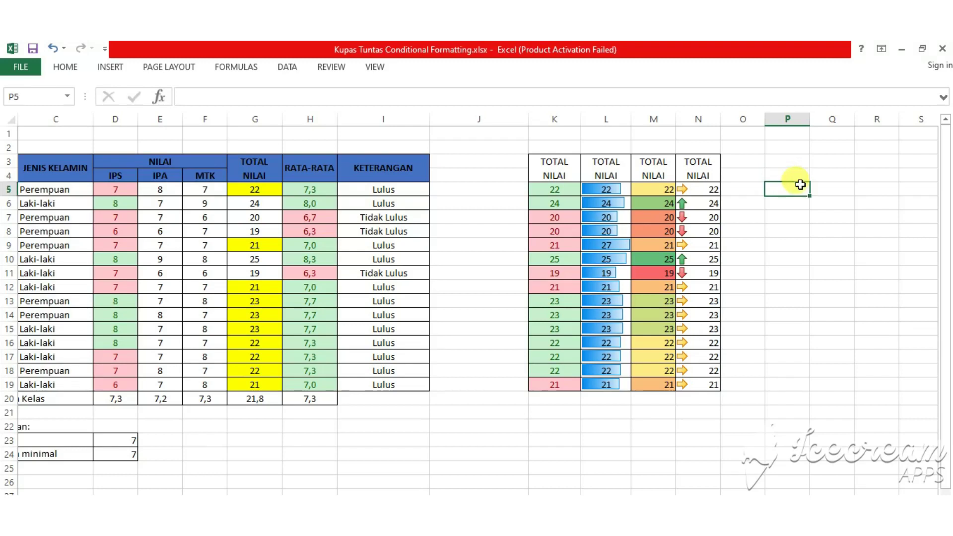
text(100)
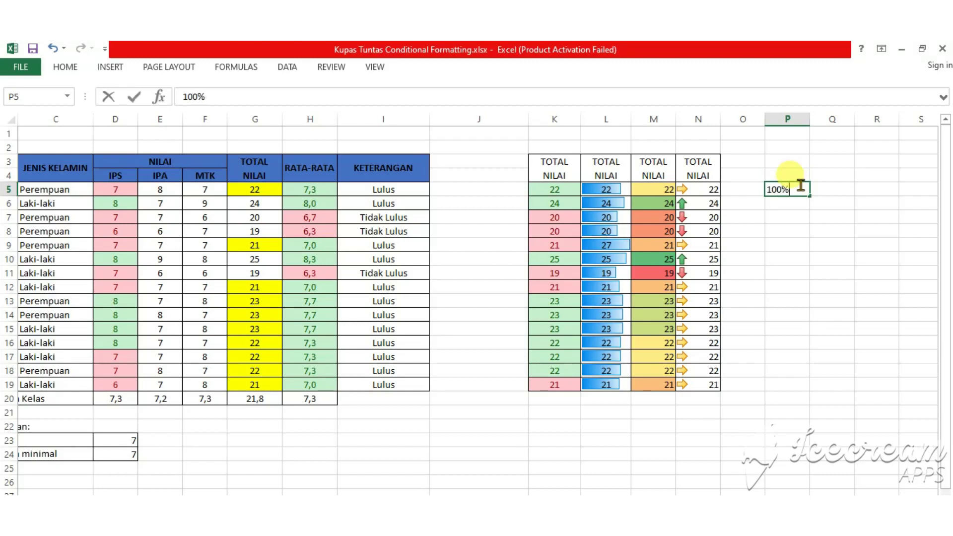
key(Return)
text(75)
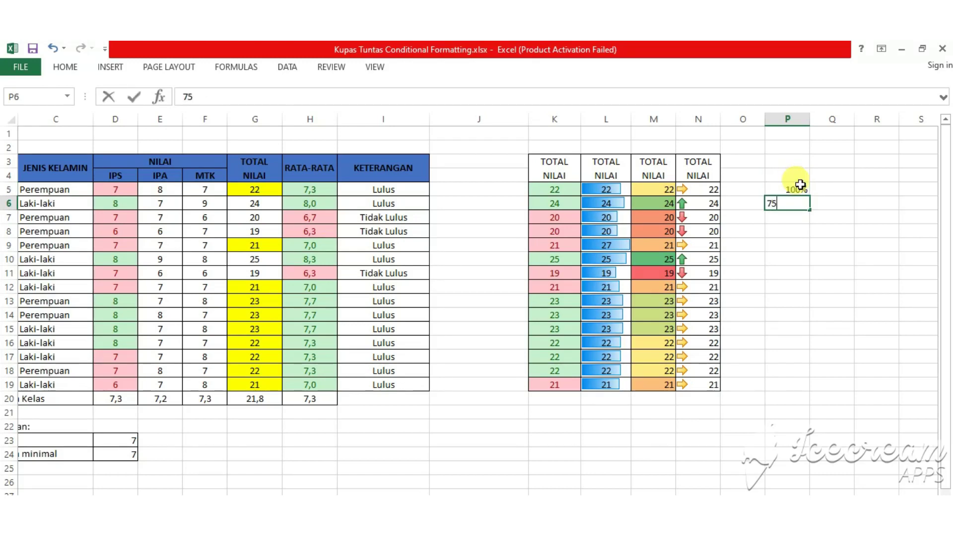
key(Return)
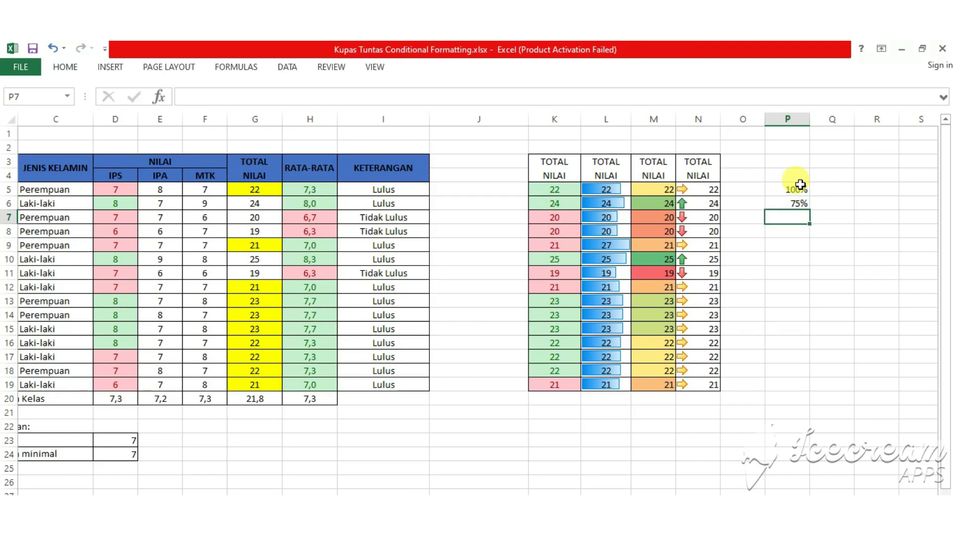
text(50)
key(Return)
text(25)
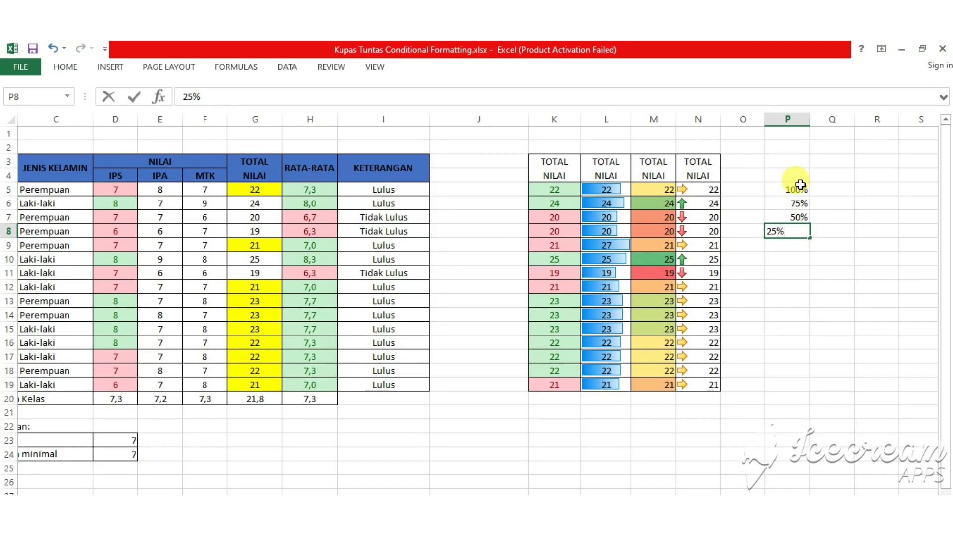
key(Return)
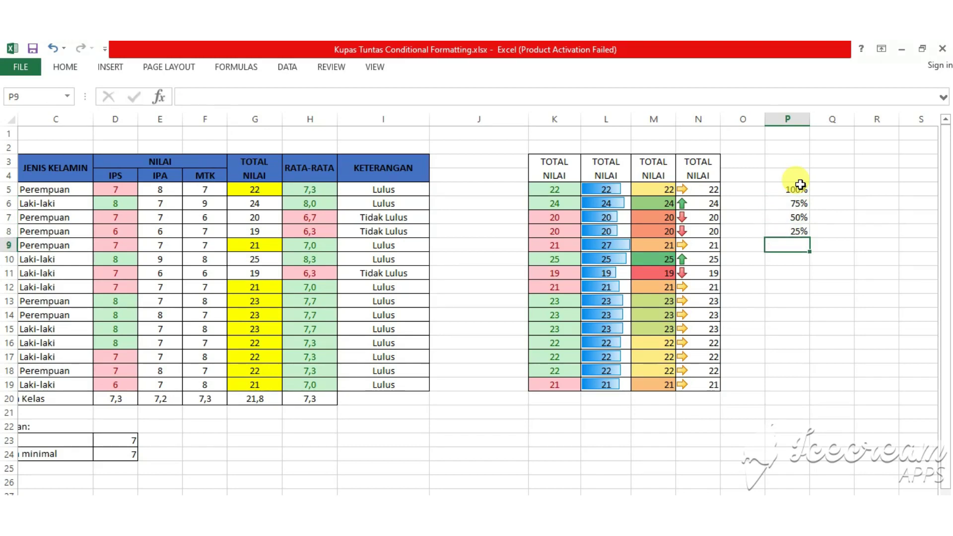
Step: Copy the 50% from P7 into P9 and P8, replacing P8's 25%
click(797, 217)
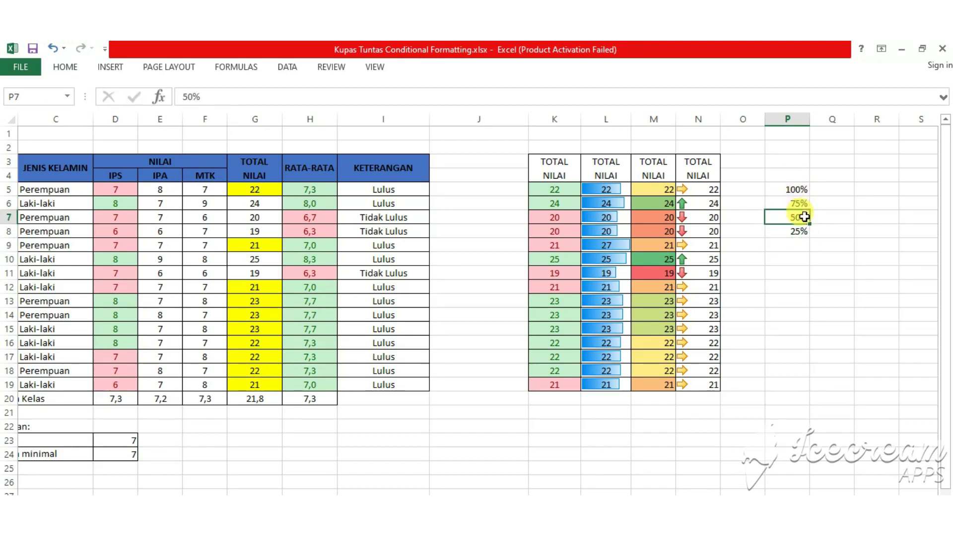
key(ctrl+c)
click(793, 244)
key(ctrl+v)
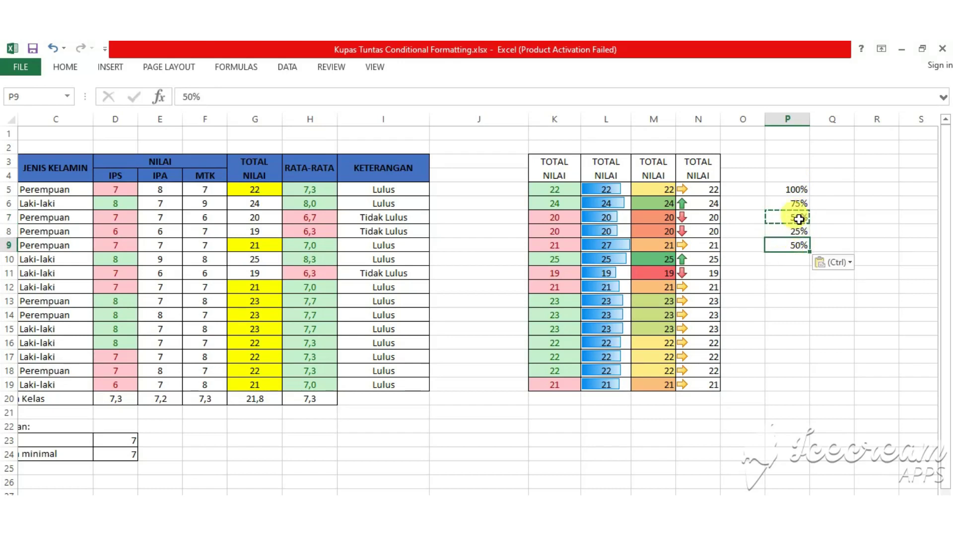
click(799, 227)
key(ctrl+v)
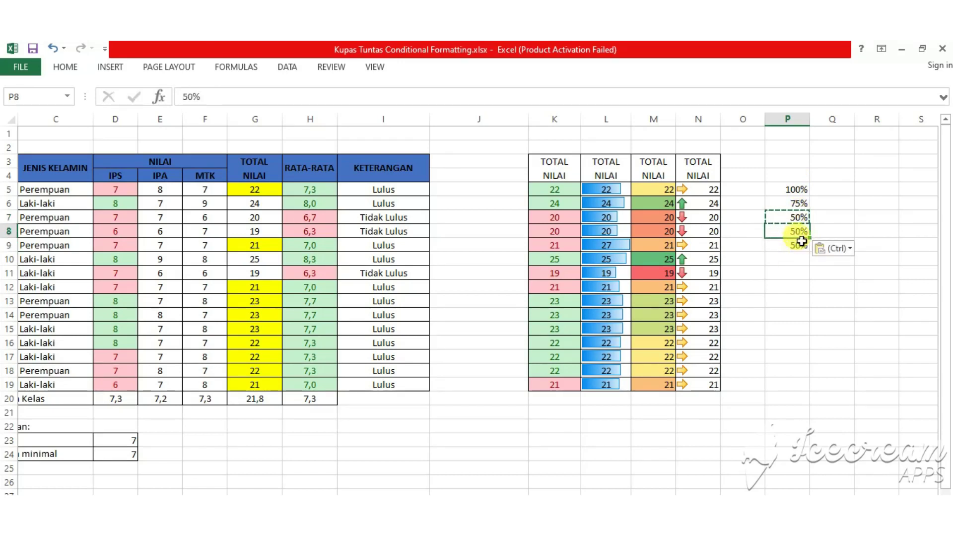
key(ctrl)
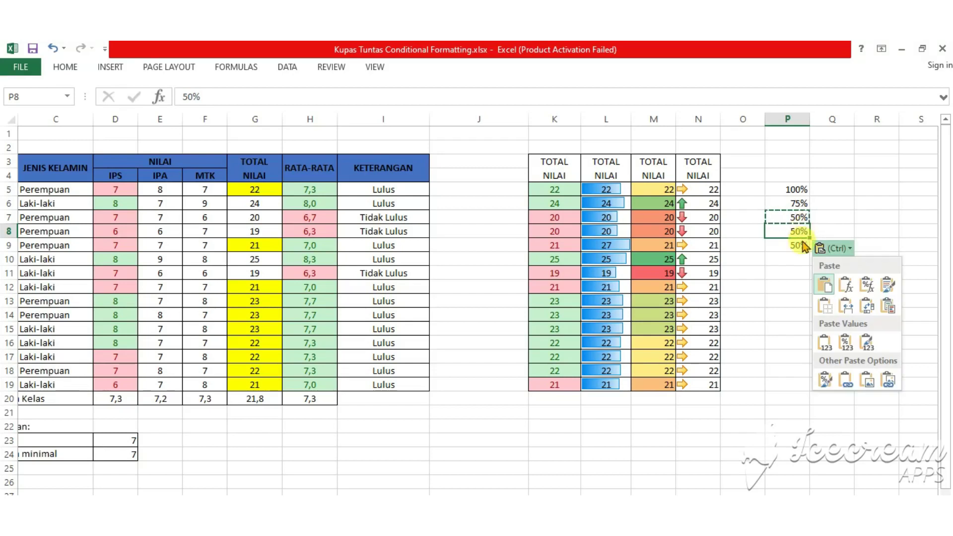
key(Escape)
Step: Enter 25% in P10 and copy the 75% from P6 into P11
click(798, 257)
text(25)
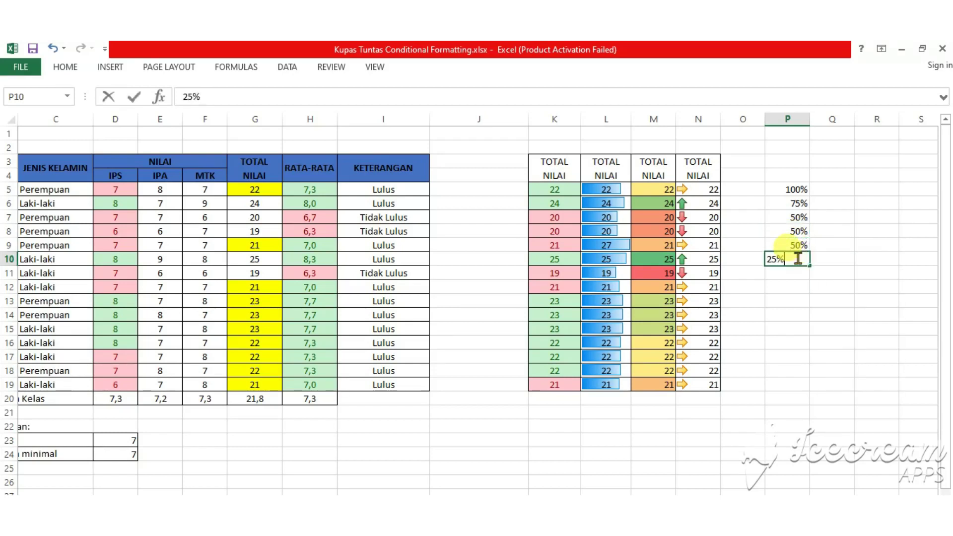
key(Return)
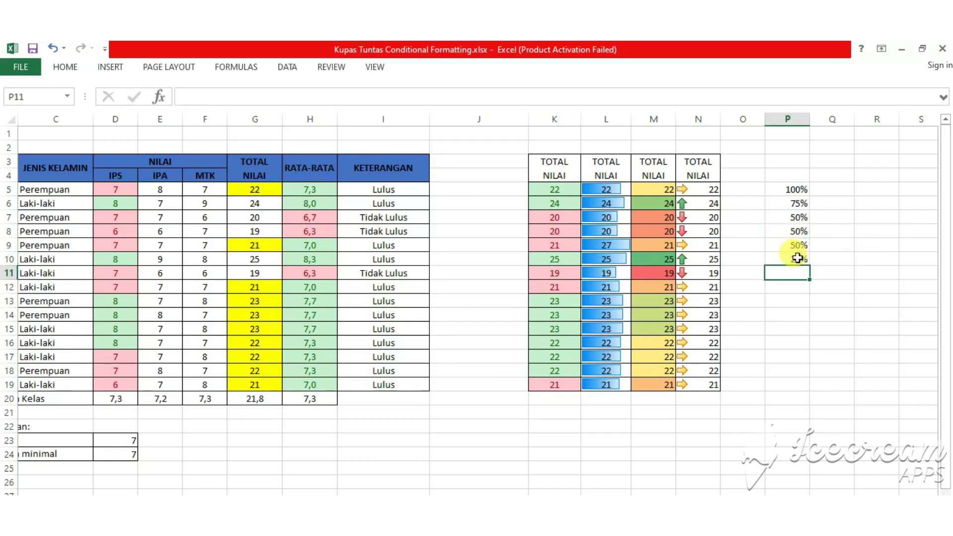
click(786, 204)
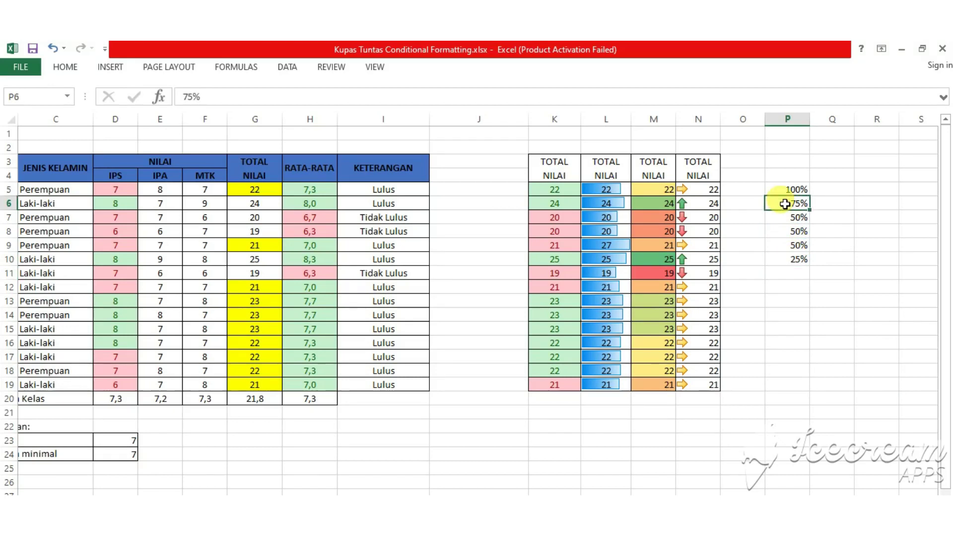
key(ctrl+c)
click(787, 273)
key(ctrl+v)
click(787, 329)
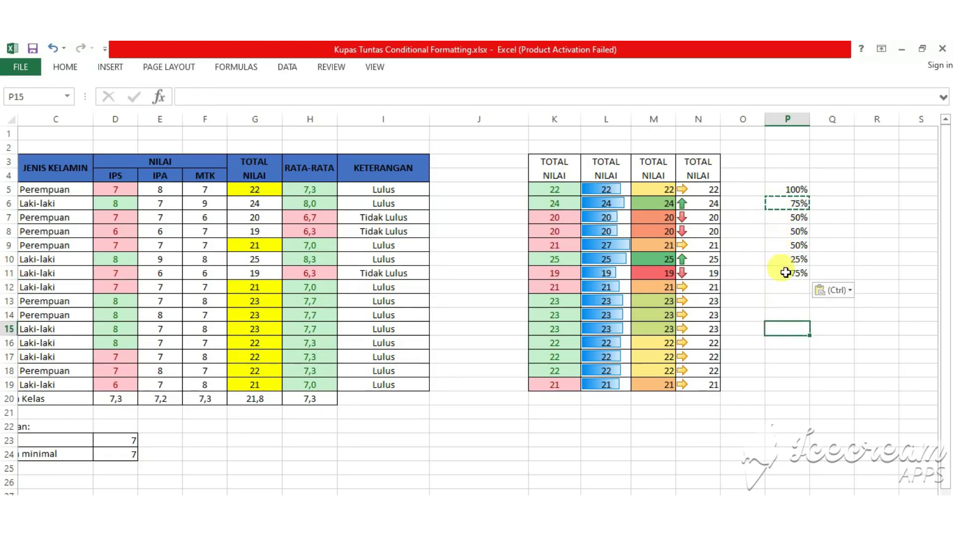
Step: Apply the Quarters icon set to the percentages in P5:P11
drag(798, 189, 800, 274)
click(65, 67)
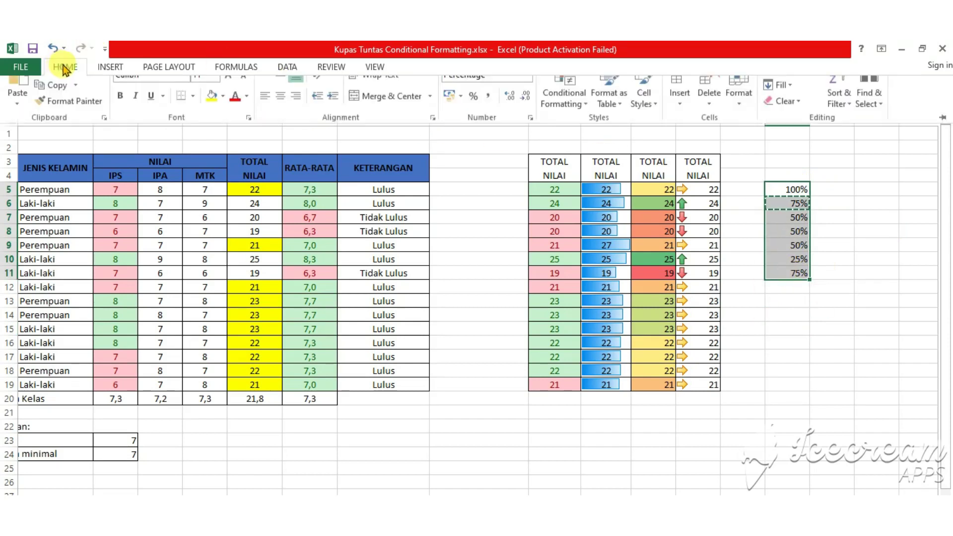
click(564, 113)
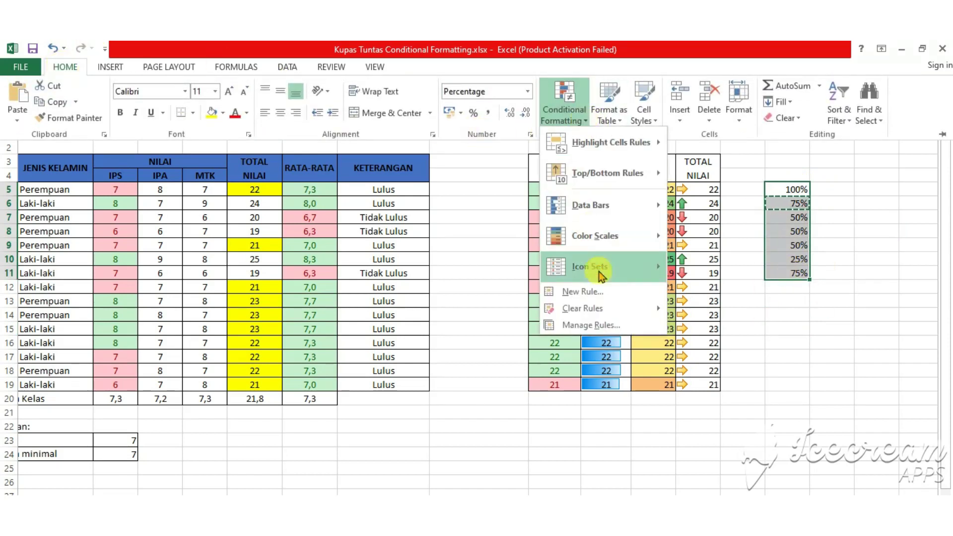
mouse_move(590, 267)
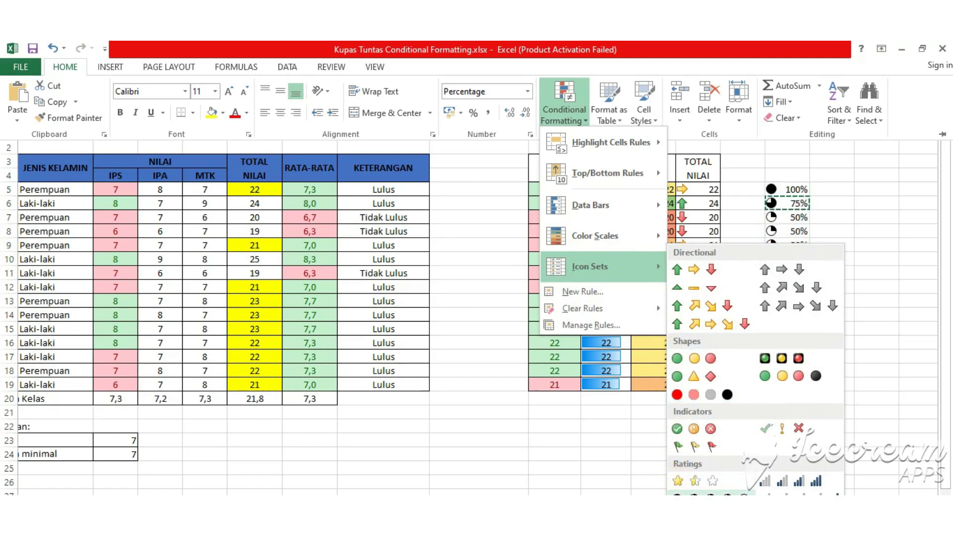
click(710, 494)
click(784, 373)
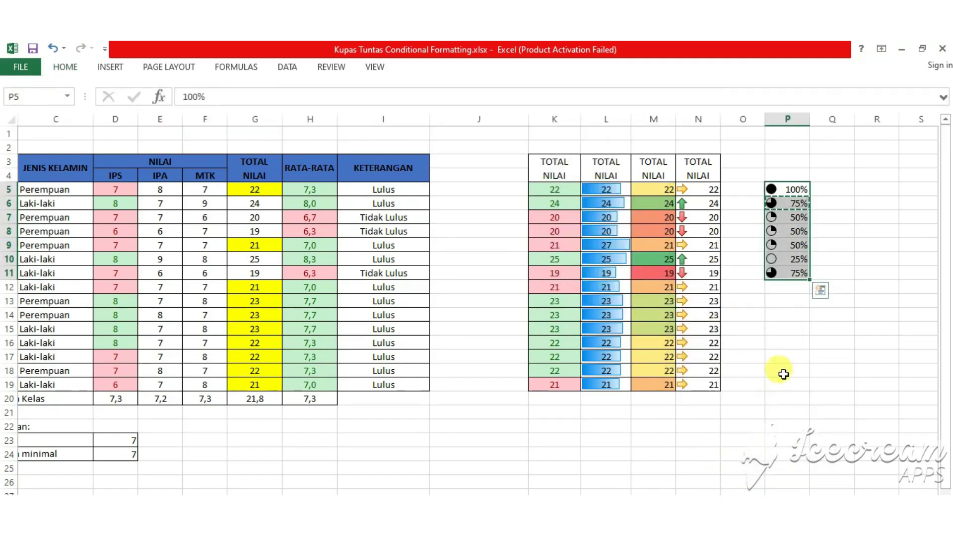
click(839, 190)
click(847, 245)
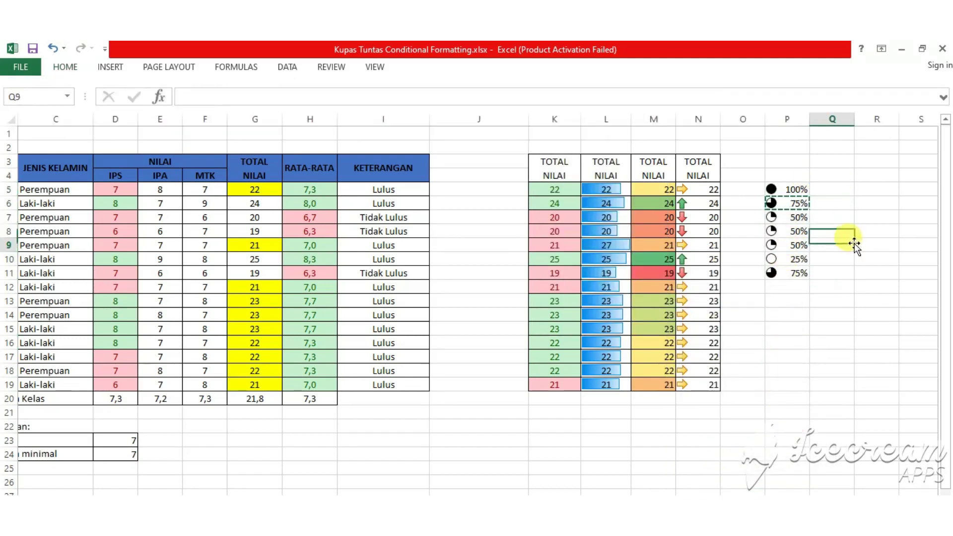
click(868, 244)
click(867, 231)
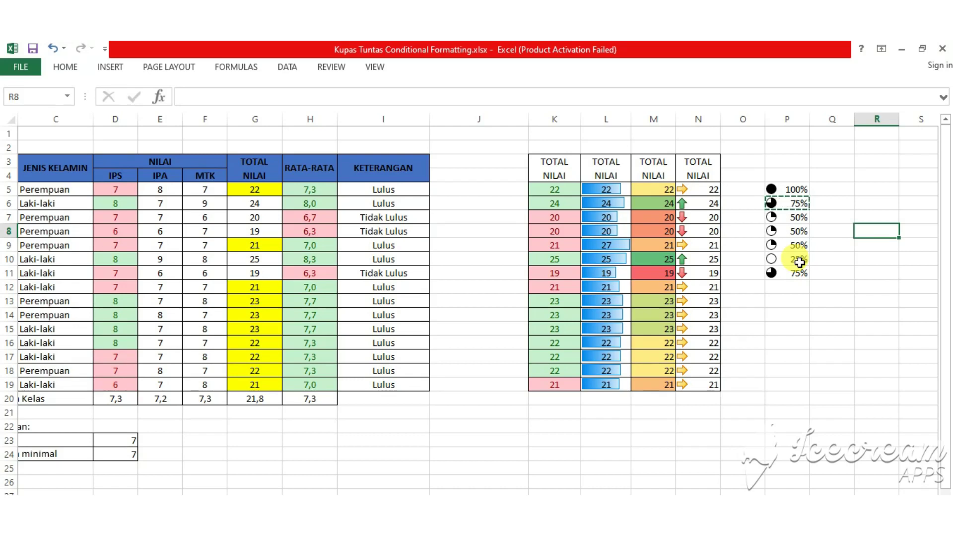
Step: Change P9's value from 50% to 0% so its icon shows an empty circle
click(796, 246)
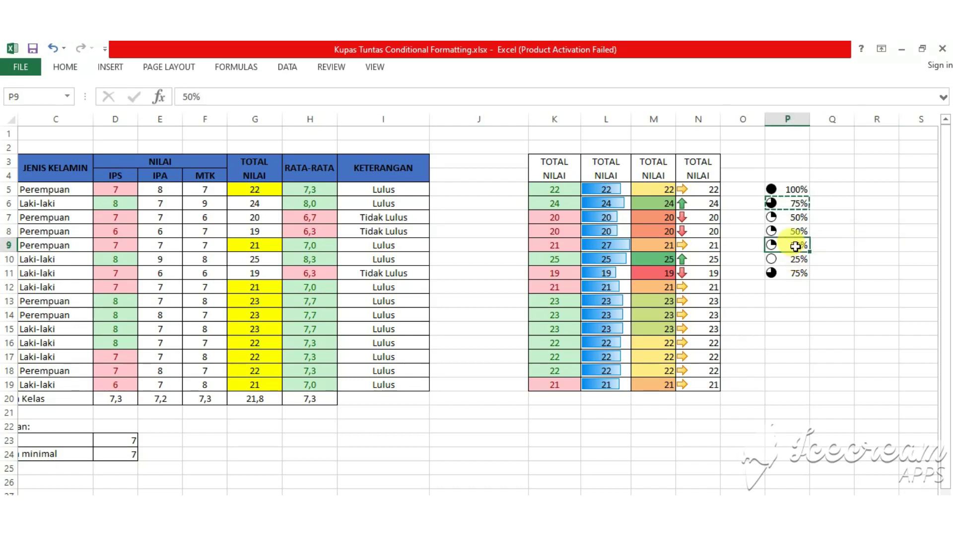
text(0)
key(Return)
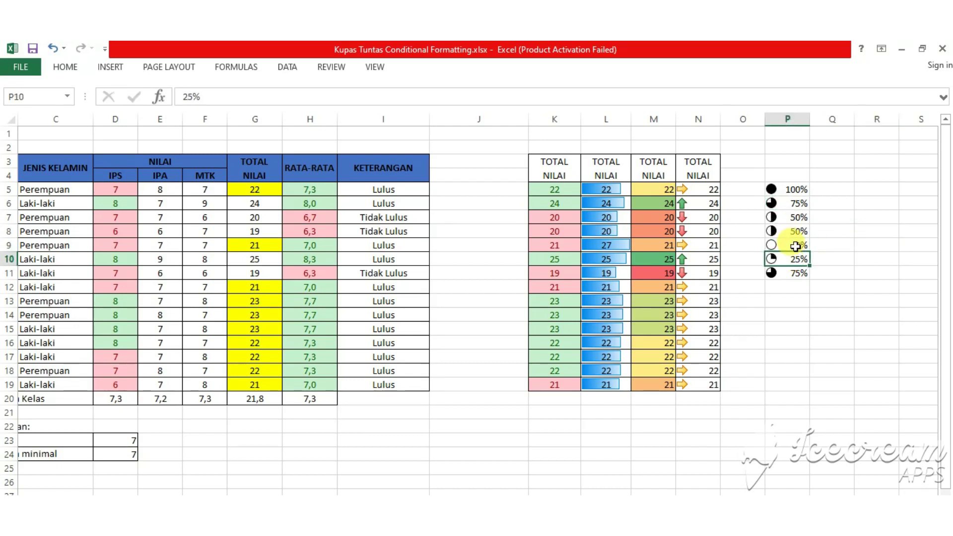
click(838, 227)
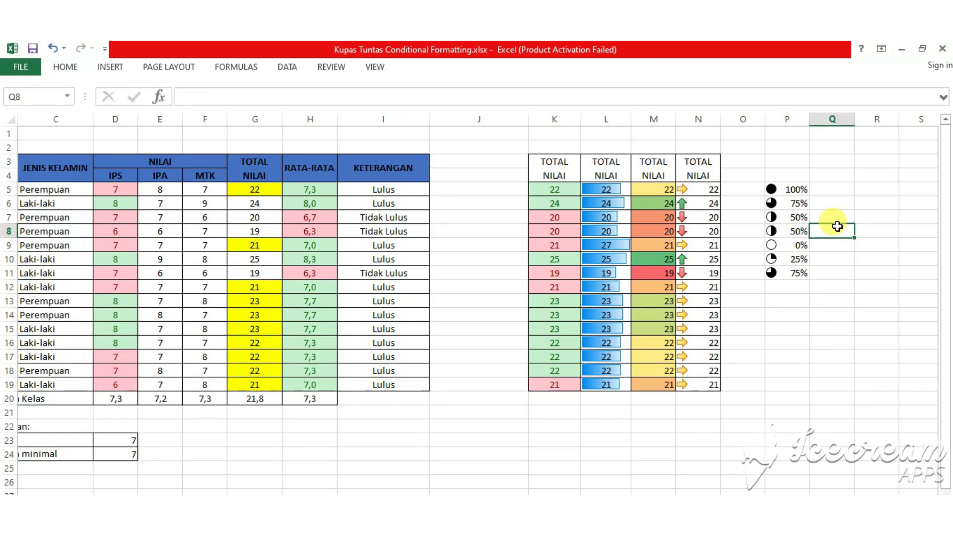
click(782, 313)
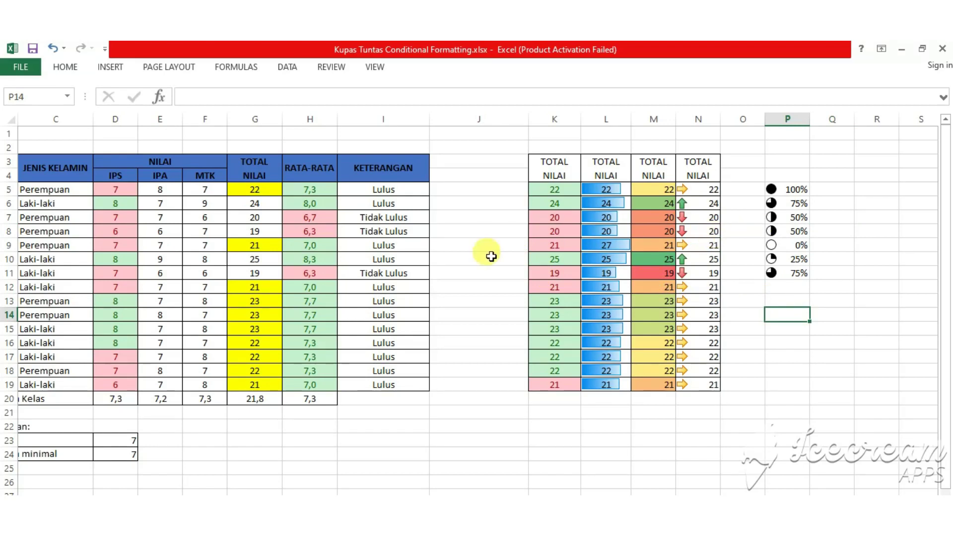
Step: Select the KETERANGAN cells I5:I19 and bring up the Home tab's Conditional Formatting menu
click(456, 233)
click(64, 66)
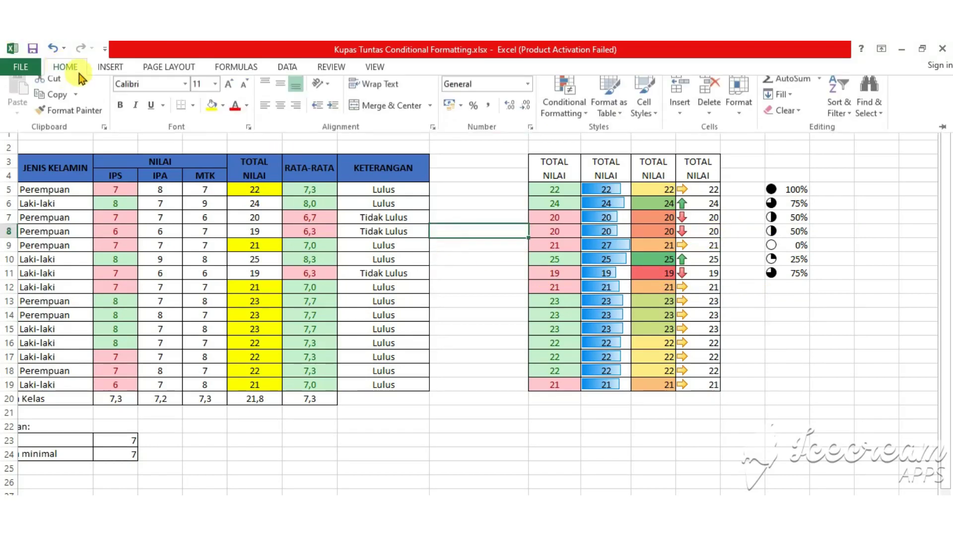
click(571, 123)
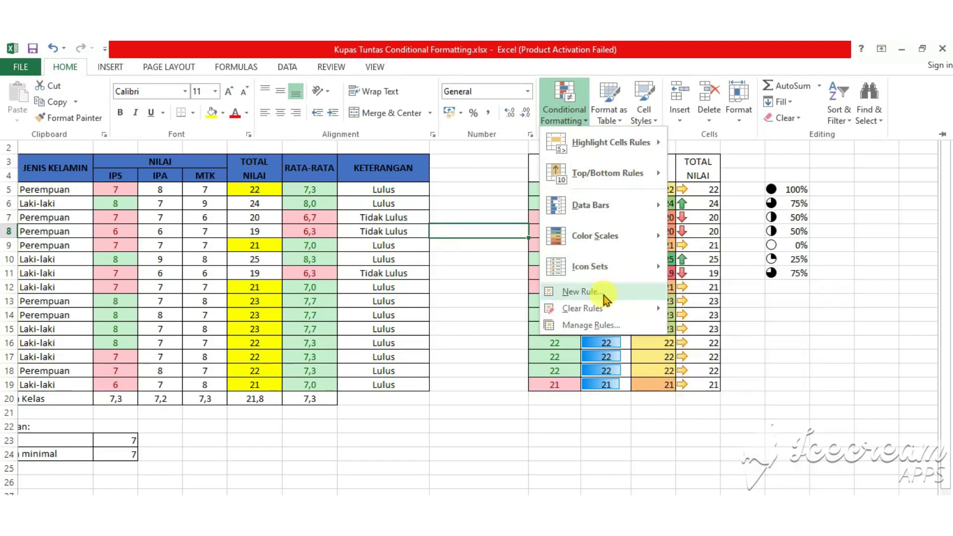
click(495, 288)
click(487, 249)
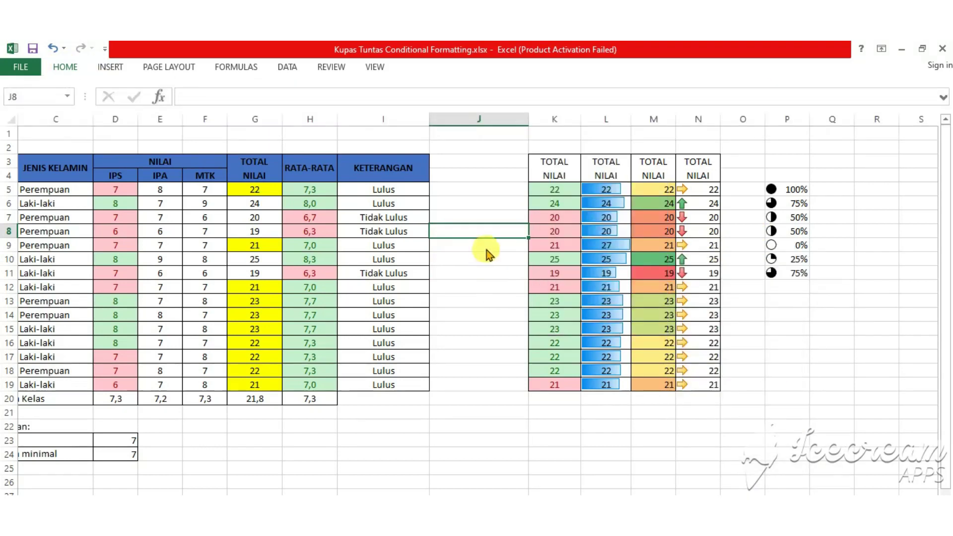
click(434, 190)
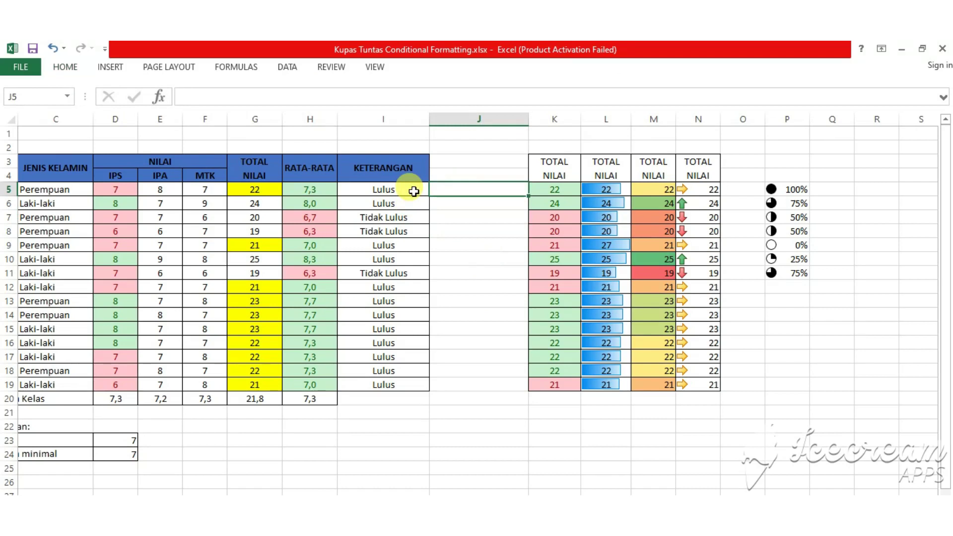
drag(413, 192, 408, 384)
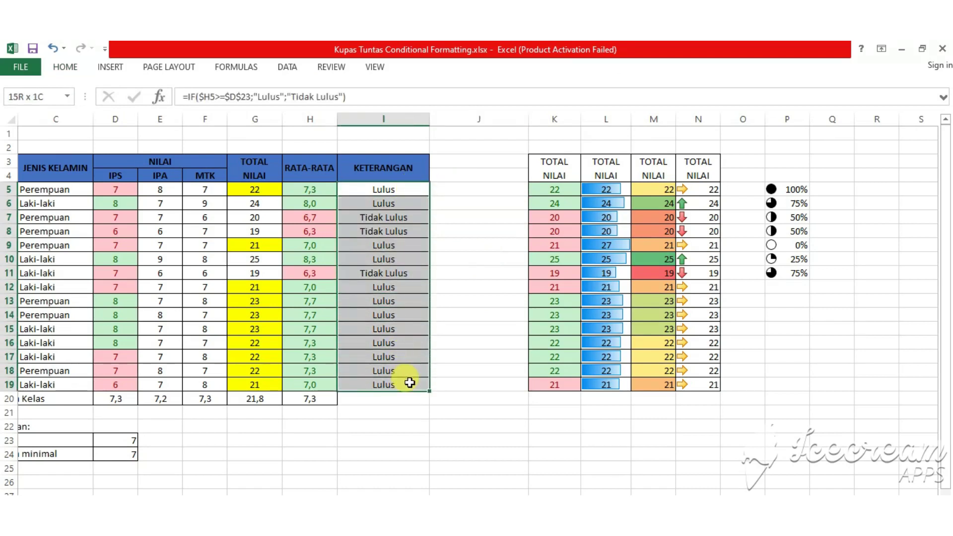
click(65, 67)
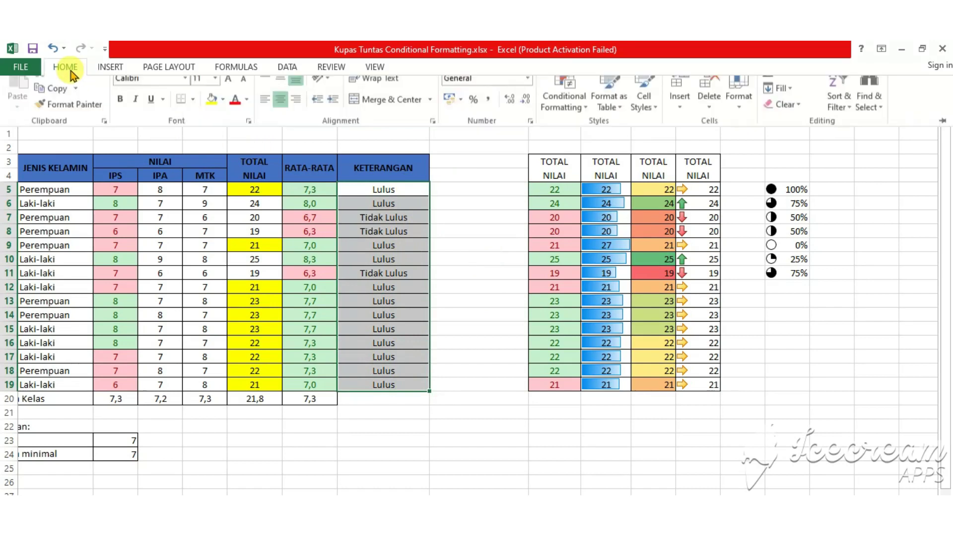
click(564, 102)
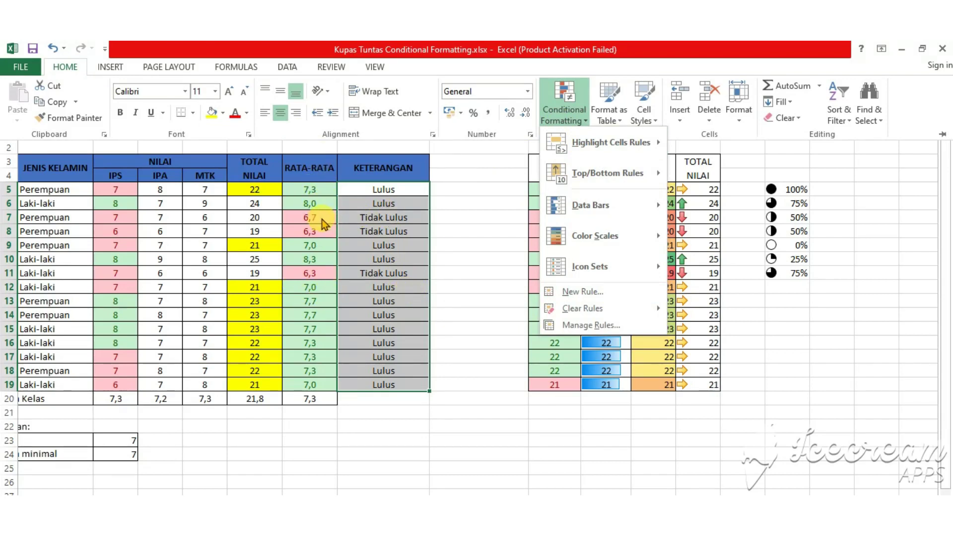
Step: Choose New Rule and highlight the 'Use a formula to determine which cells to format' type
click(621, 295)
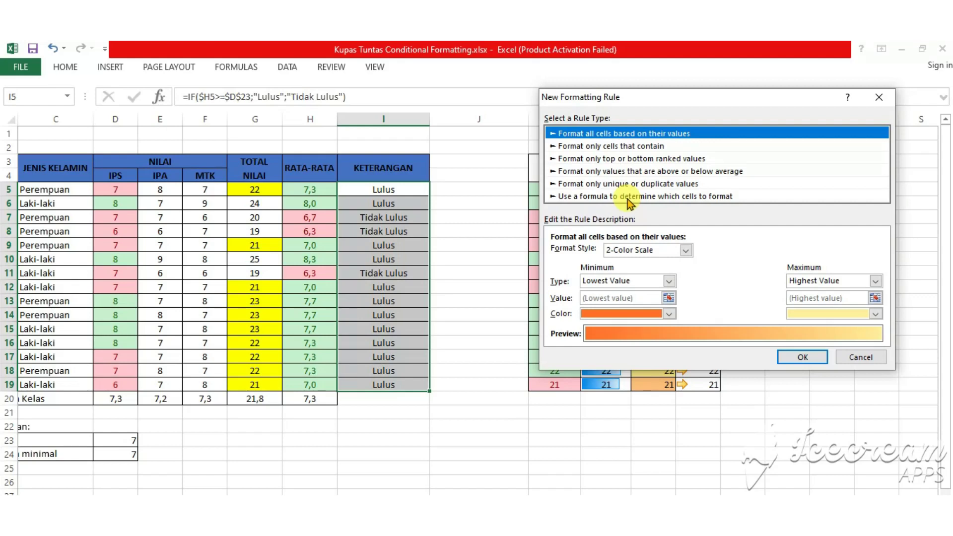
click(629, 197)
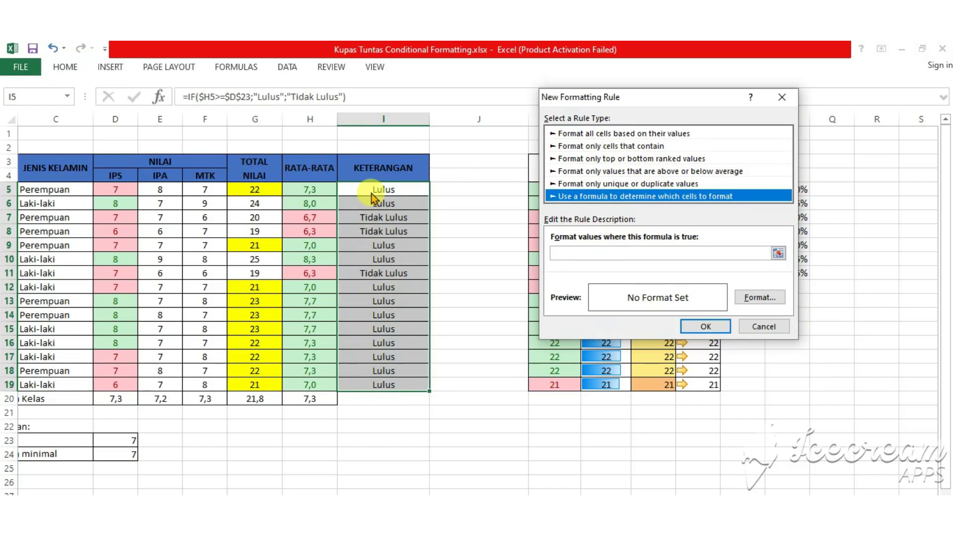
Step: Make the rule format only cells whose value is equal to Tidak Lulus
click(590, 147)
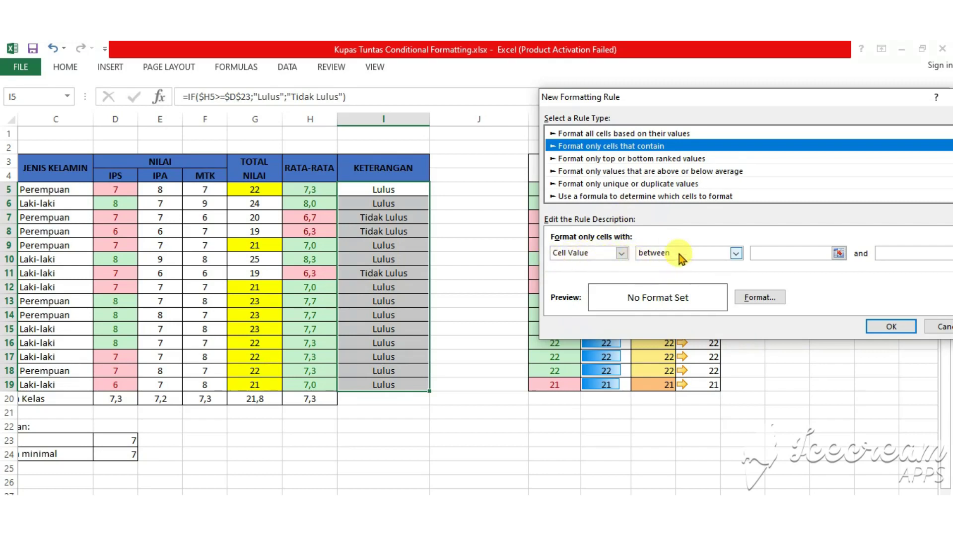
drag(780, 103, 654, 101)
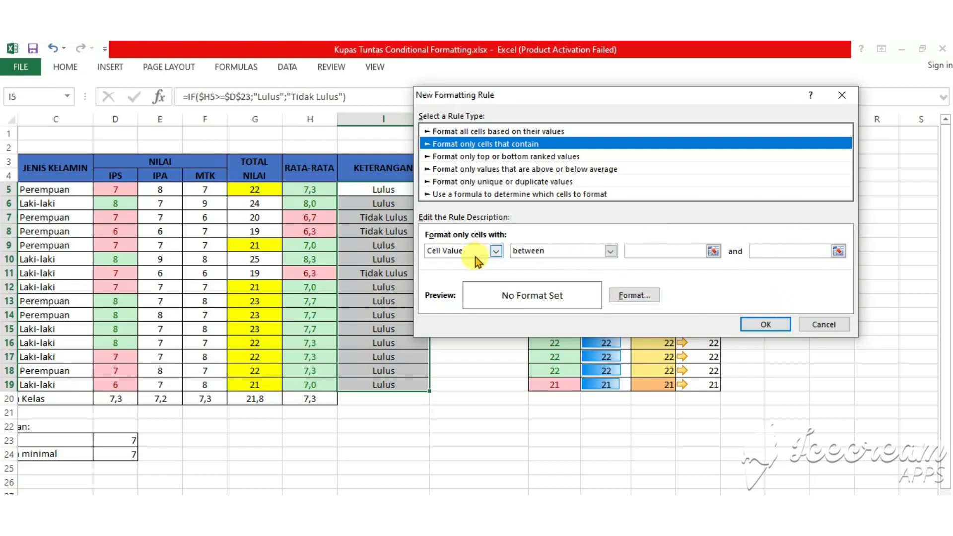
click(539, 251)
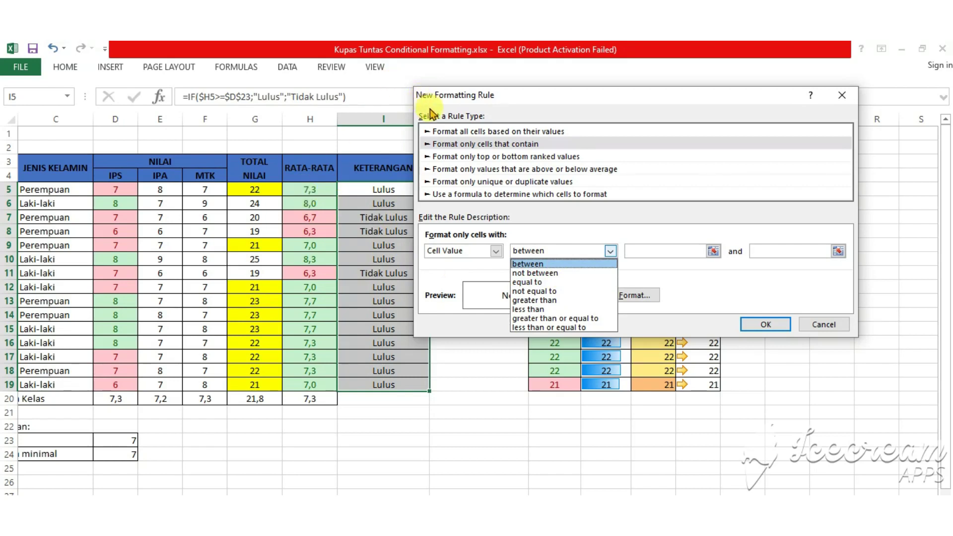
click(535, 283)
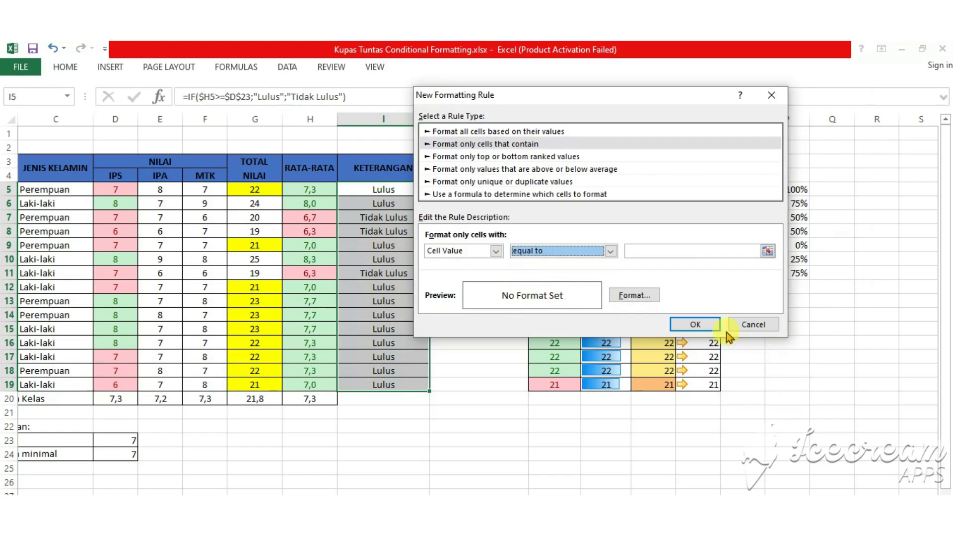
click(666, 251)
text(Tidak Lulus)
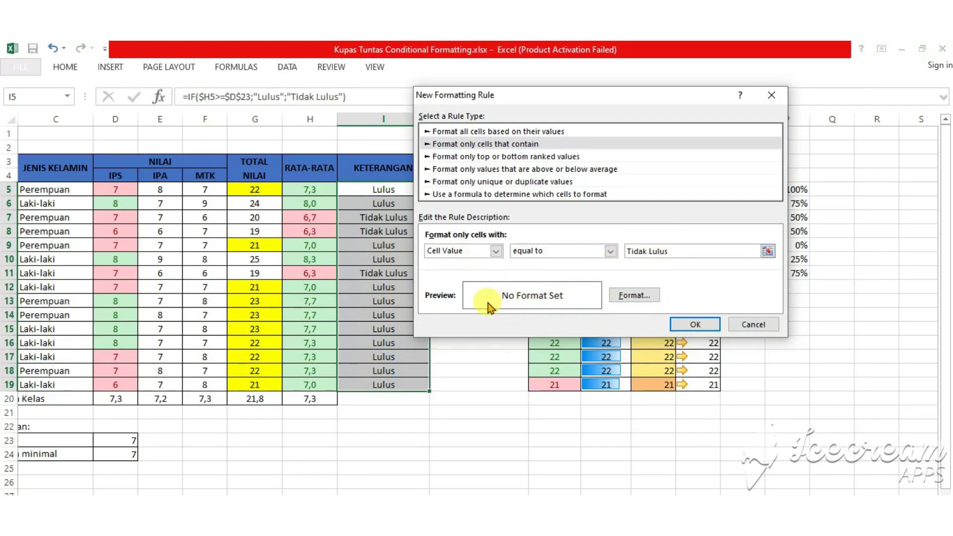
Step: Set the rule's format to a peach fill with bold dark brown font
click(630, 298)
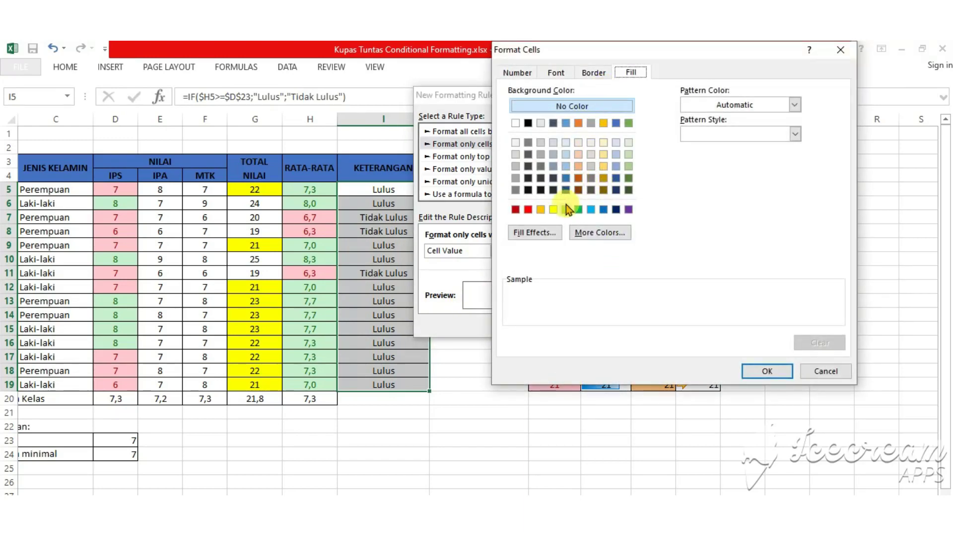
click(579, 154)
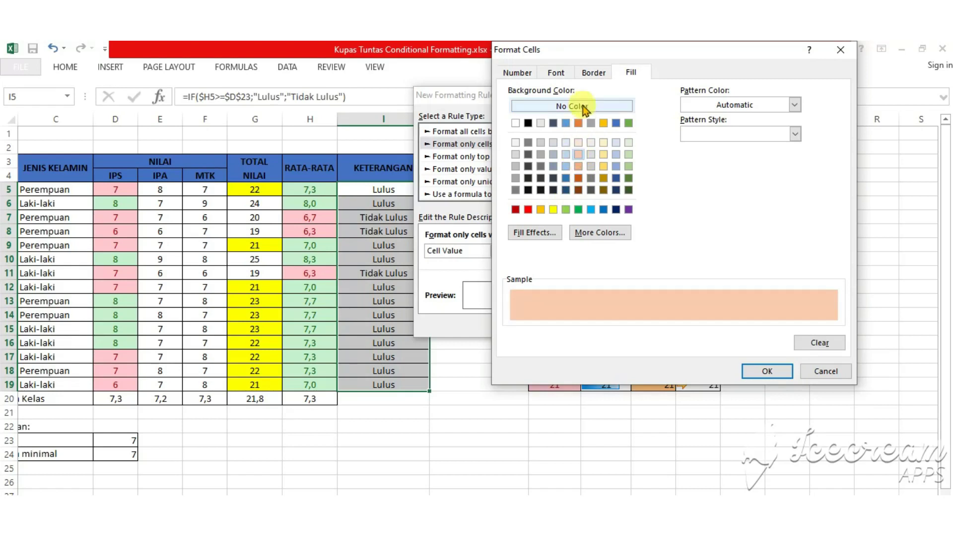
click(556, 73)
click(768, 188)
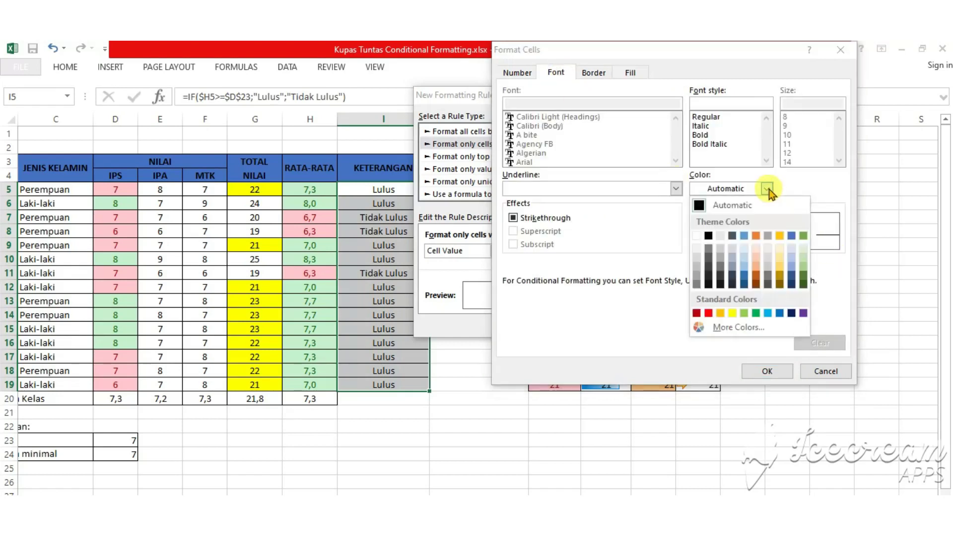
click(754, 286)
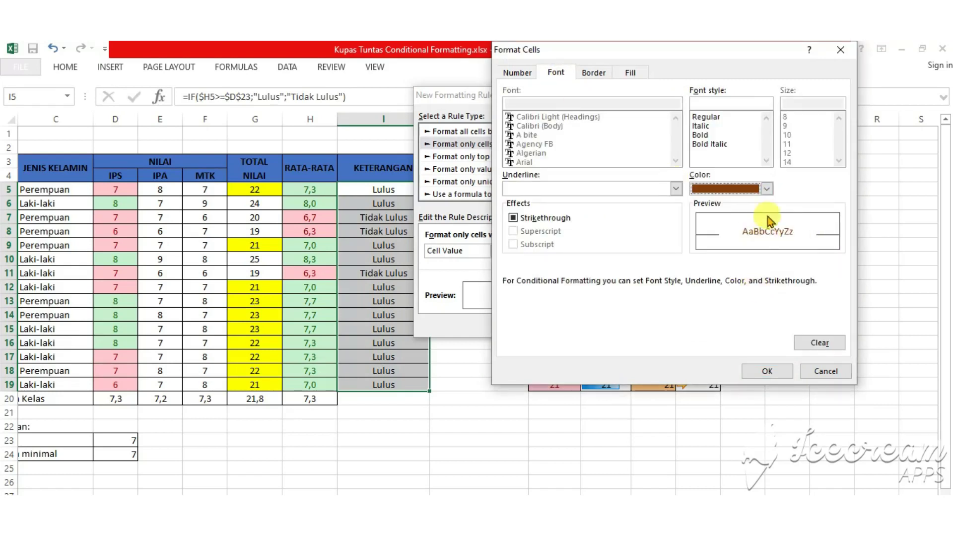
click(725, 135)
click(768, 372)
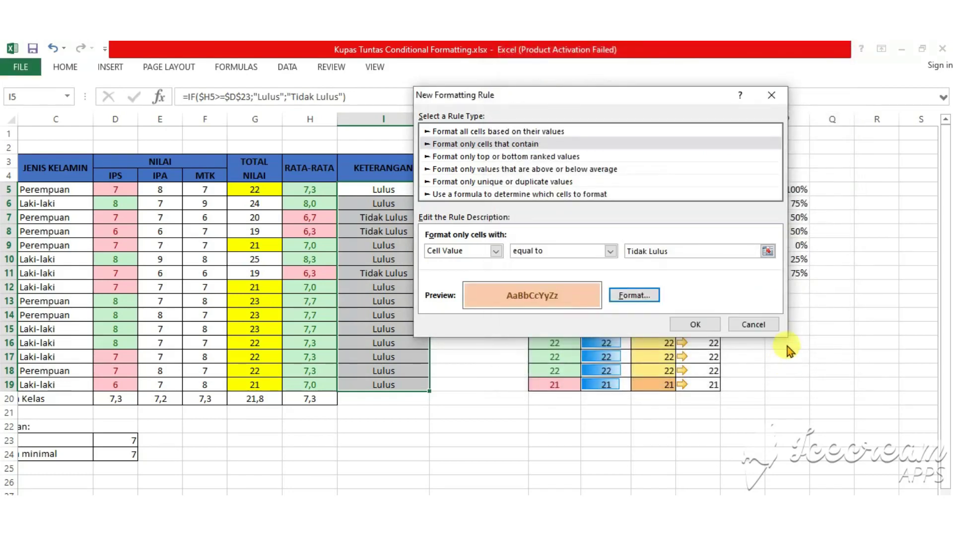
Step: Confirm the rule, check rows 7, 8 and 11 turn peach, then reselect I5:I19
click(702, 323)
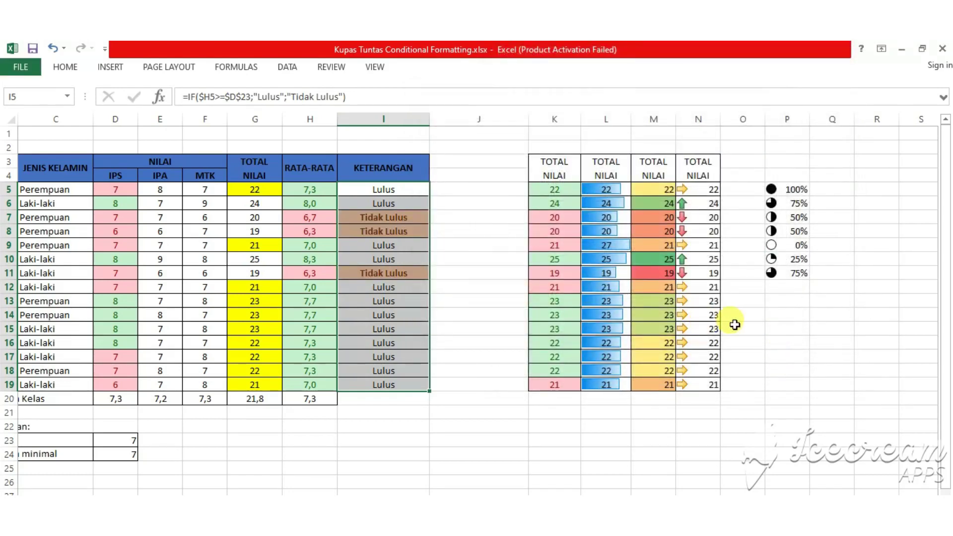
click(462, 268)
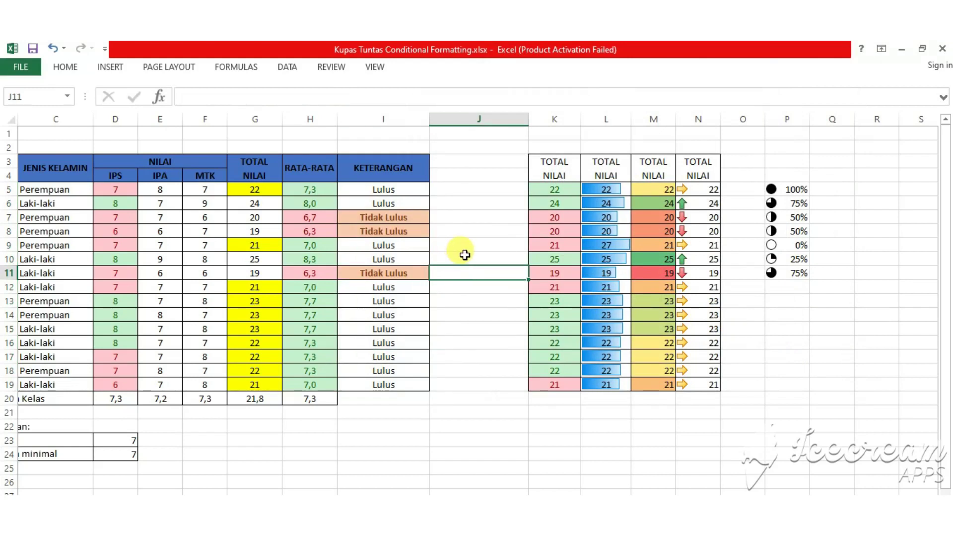
click(503, 234)
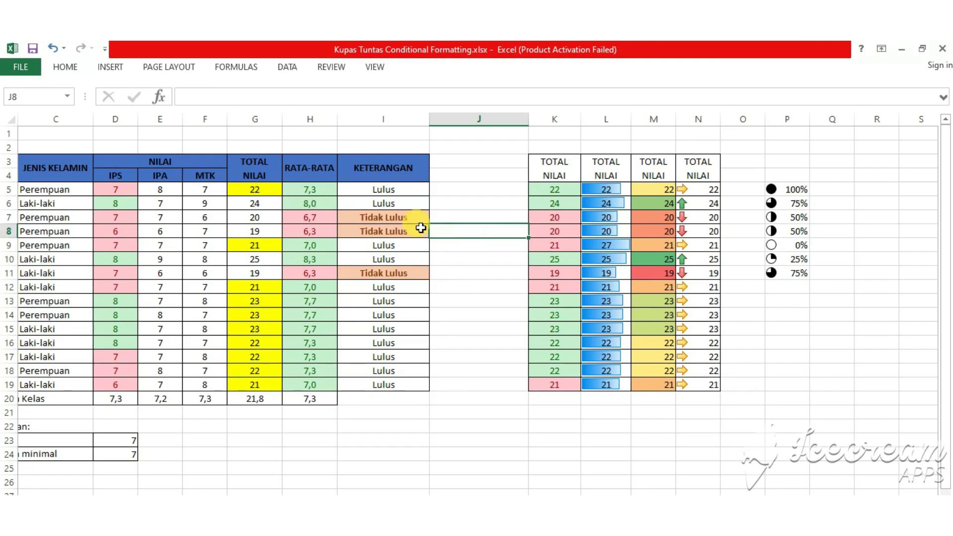
click(480, 204)
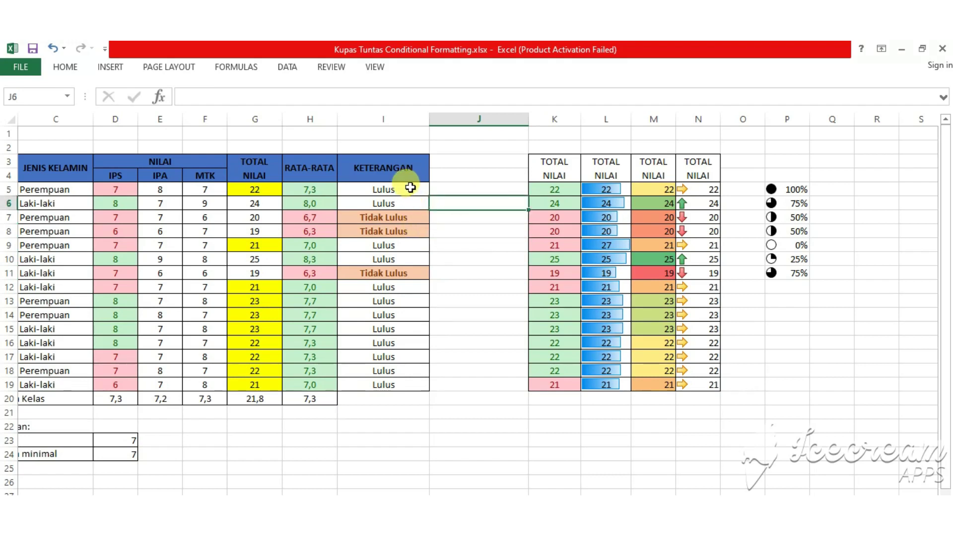
drag(410, 187, 419, 382)
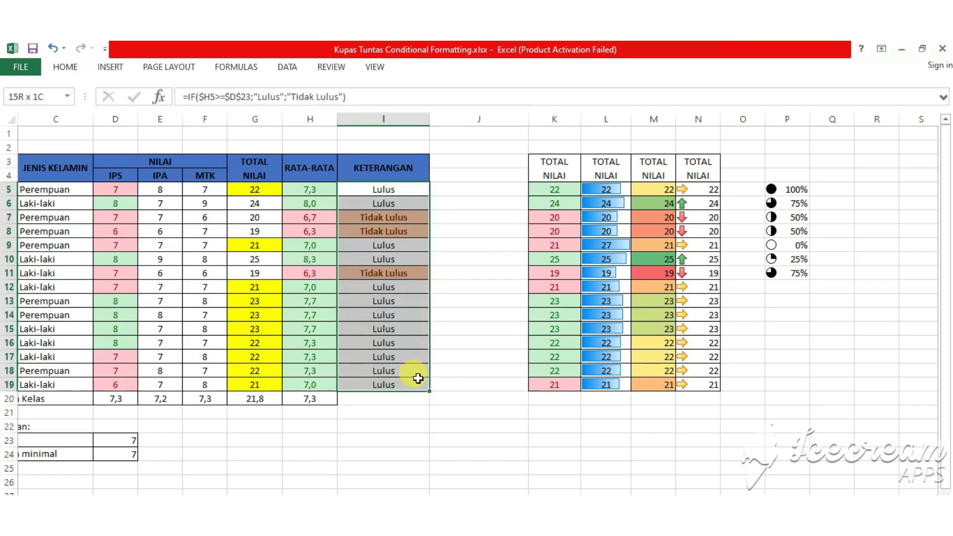
Step: Create a second 'Format only cells that contain' rule with Cell Value equal to Lulus
click(66, 69)
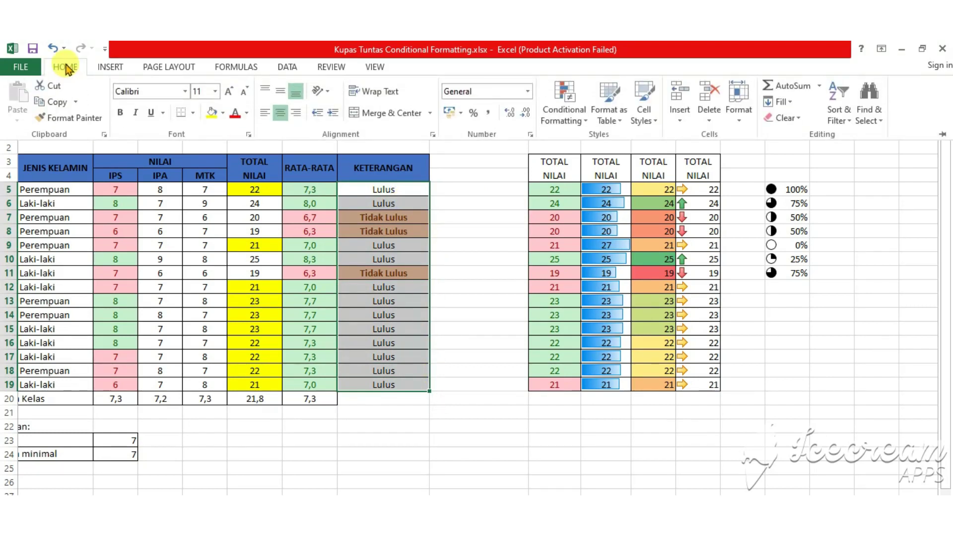
click(552, 123)
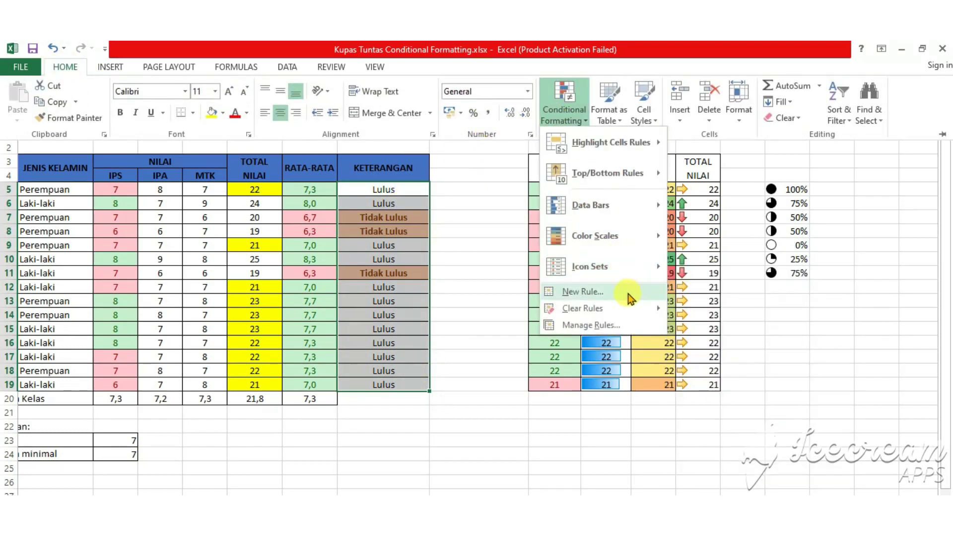
click(629, 296)
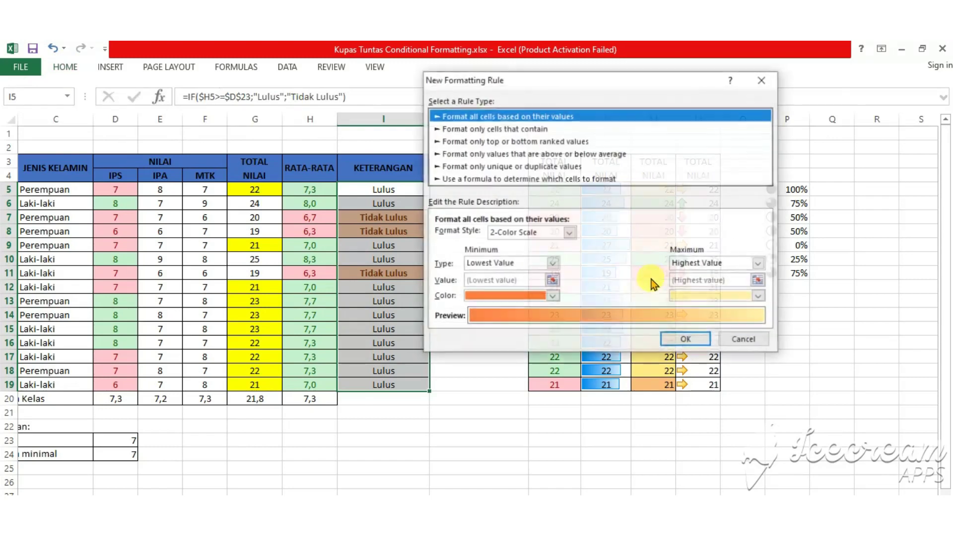
click(515, 129)
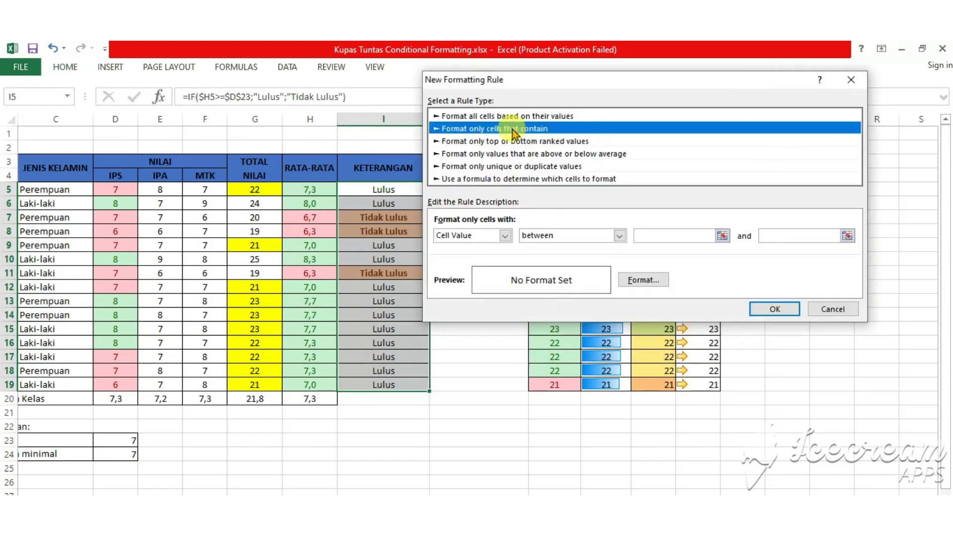
click(600, 238)
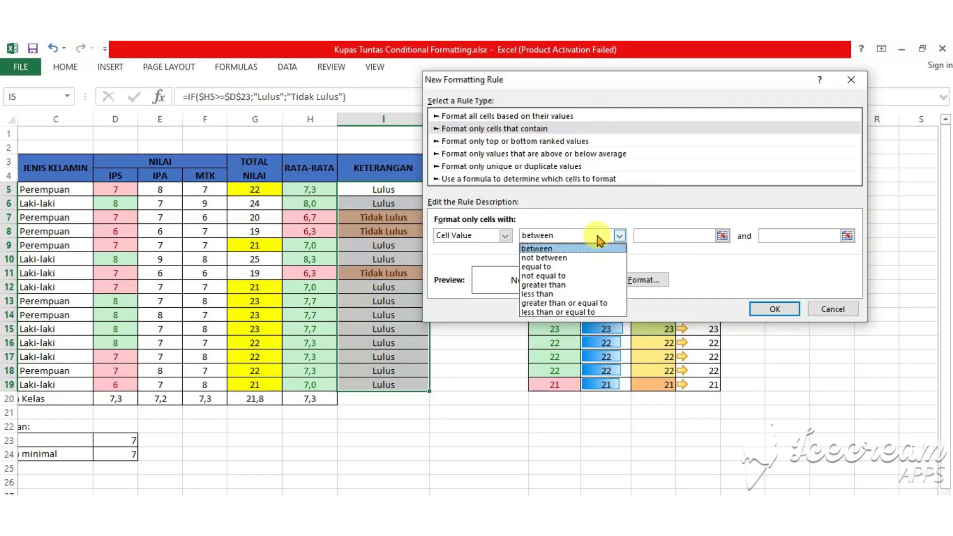
click(553, 267)
click(684, 236)
text(Lulus)
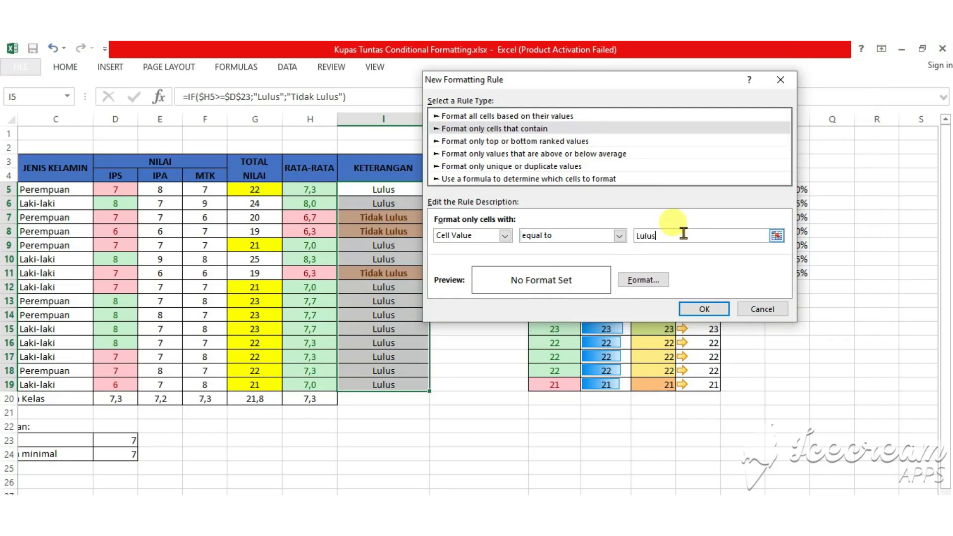
Step: Format Lulus cells with bold dark green text on a light green fill and confirm
click(646, 279)
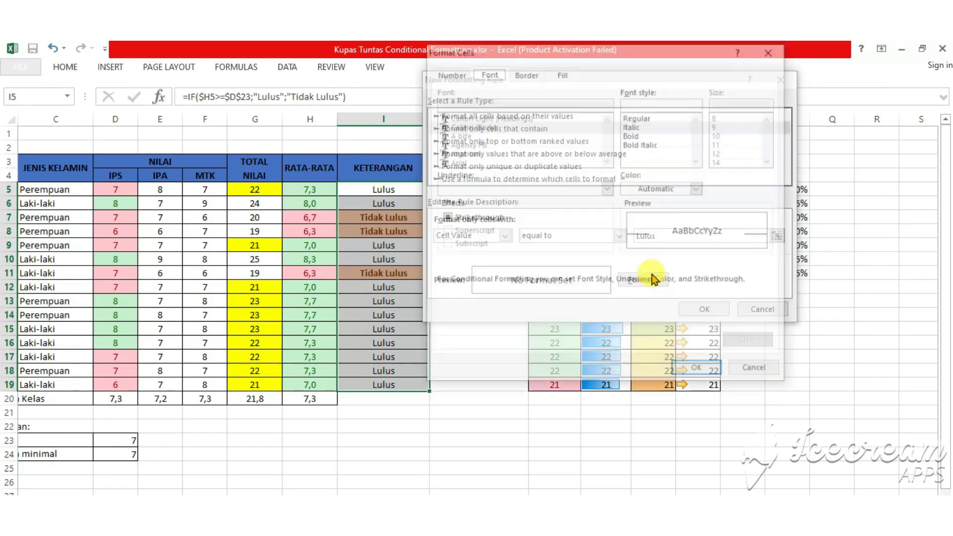
click(642, 137)
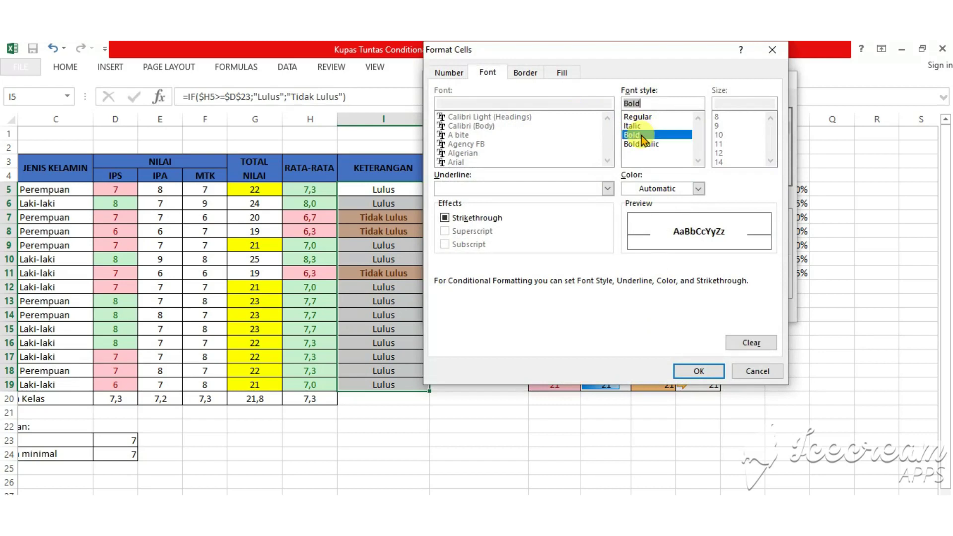
click(699, 188)
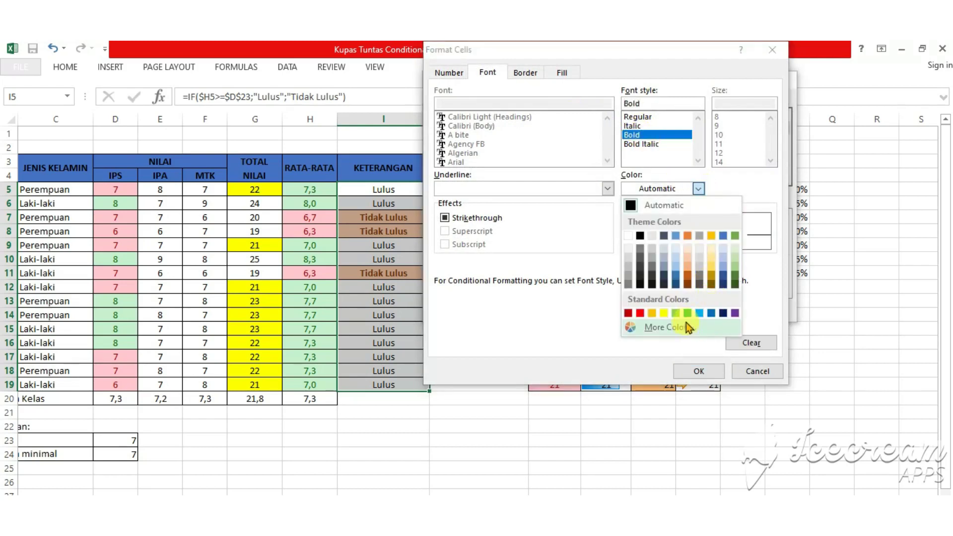
click(732, 286)
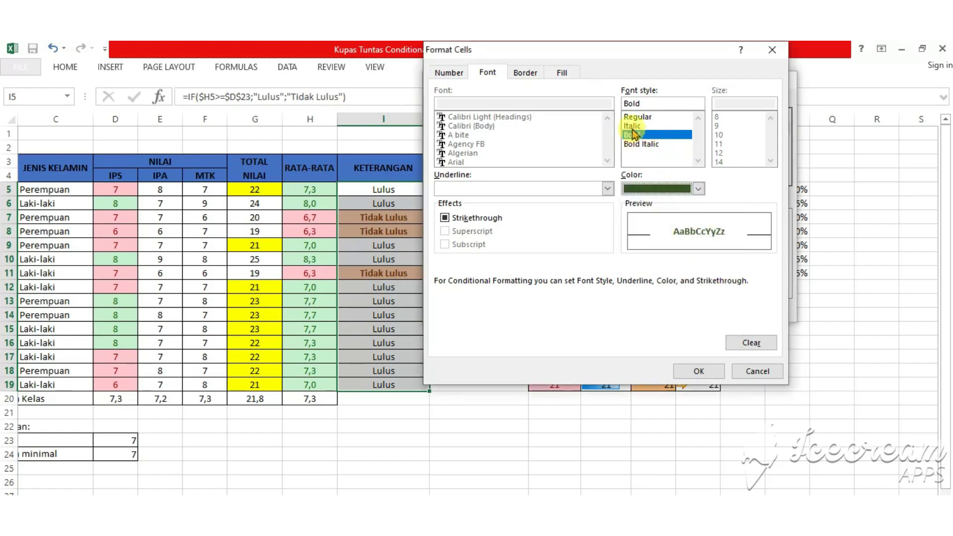
click(571, 79)
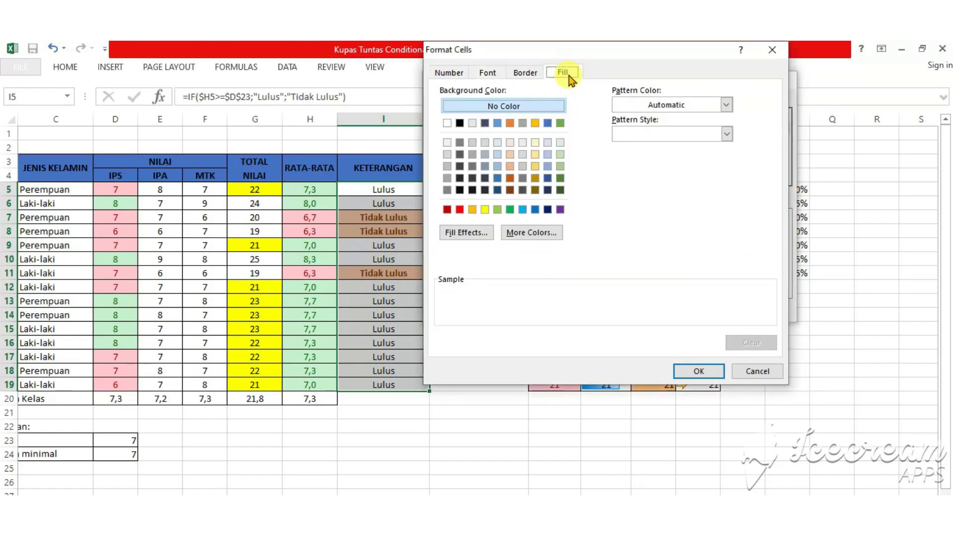
click(498, 209)
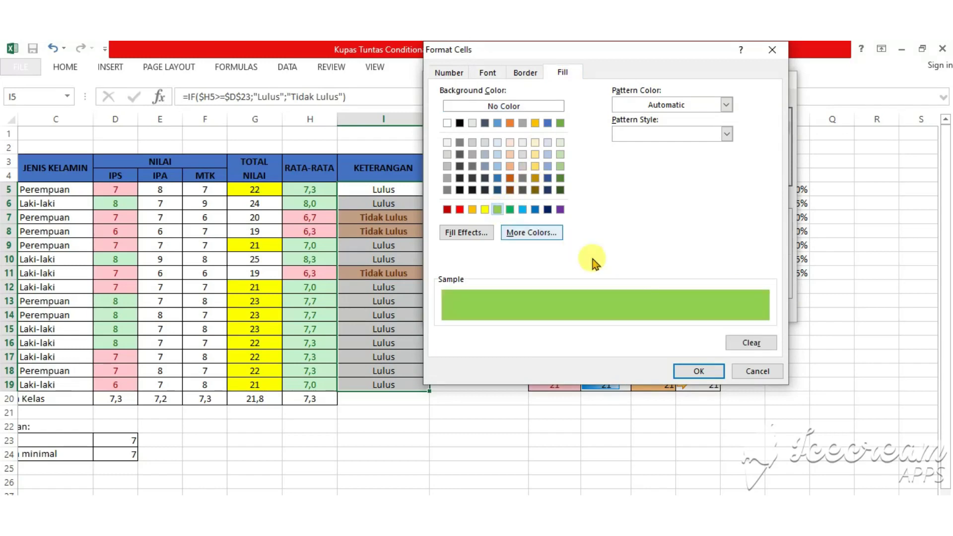
click(700, 372)
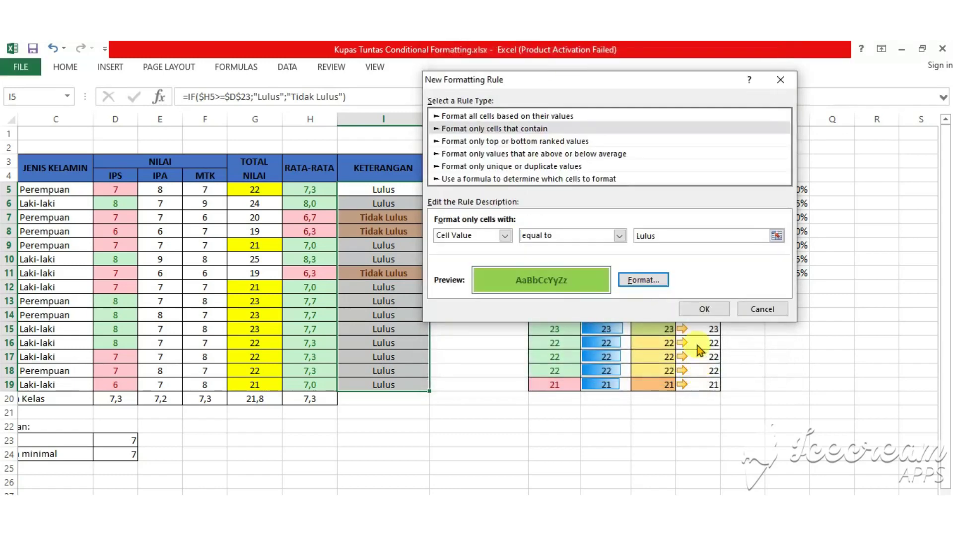
click(698, 310)
click(484, 426)
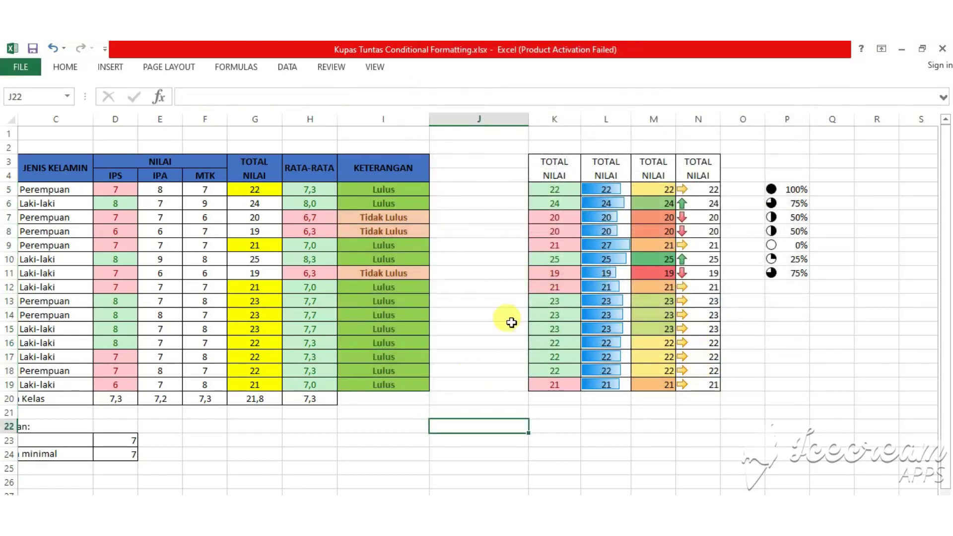
click(423, 193)
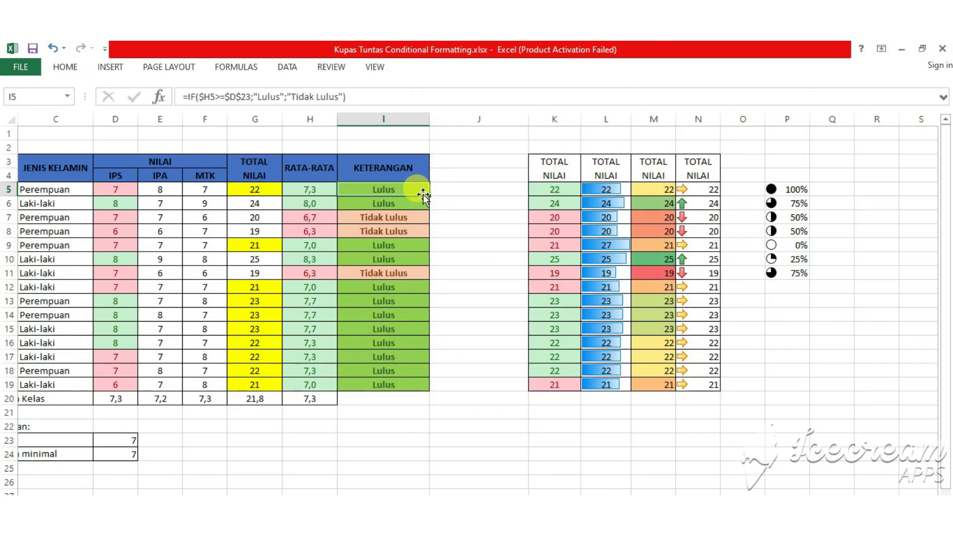
click(75, 68)
click(564, 106)
mouse_move(609, 142)
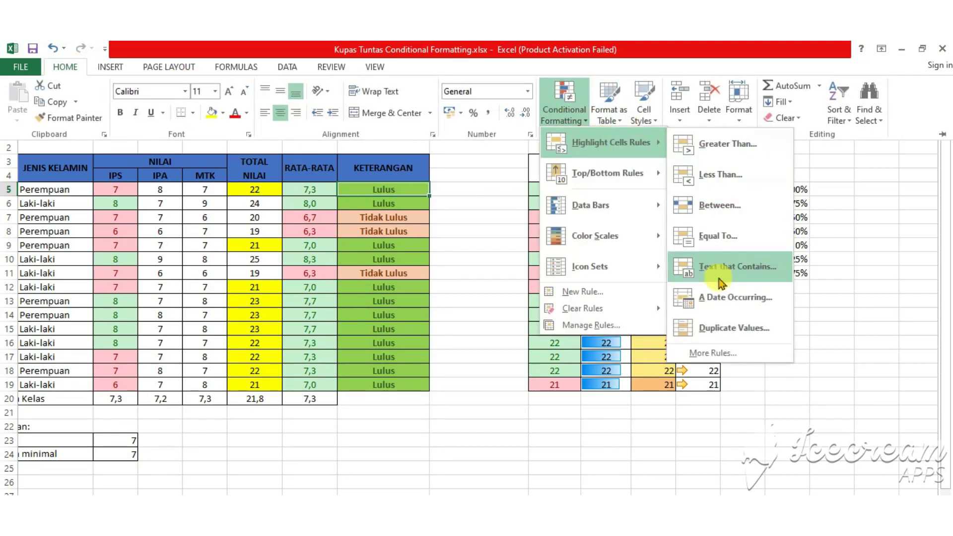
click(499, 367)
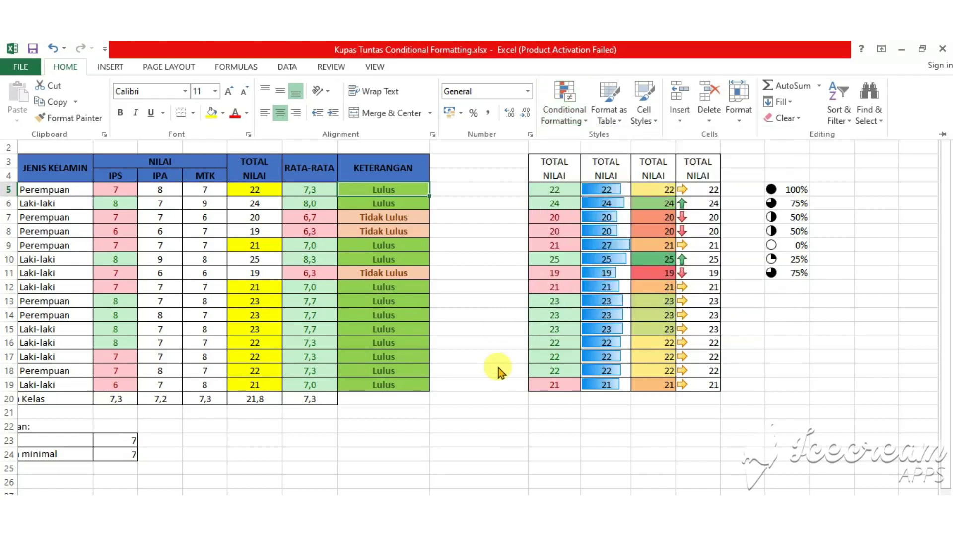
click(511, 432)
click(486, 318)
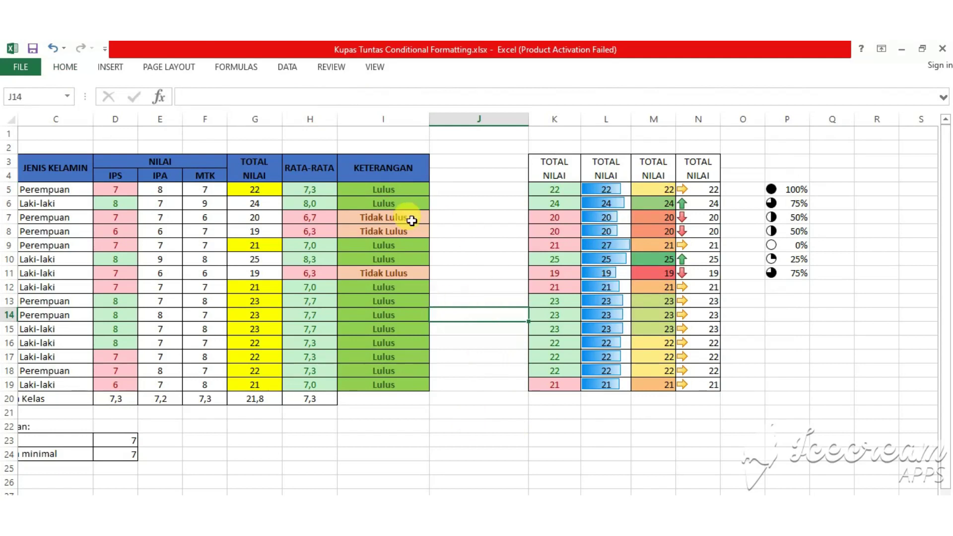
click(490, 216)
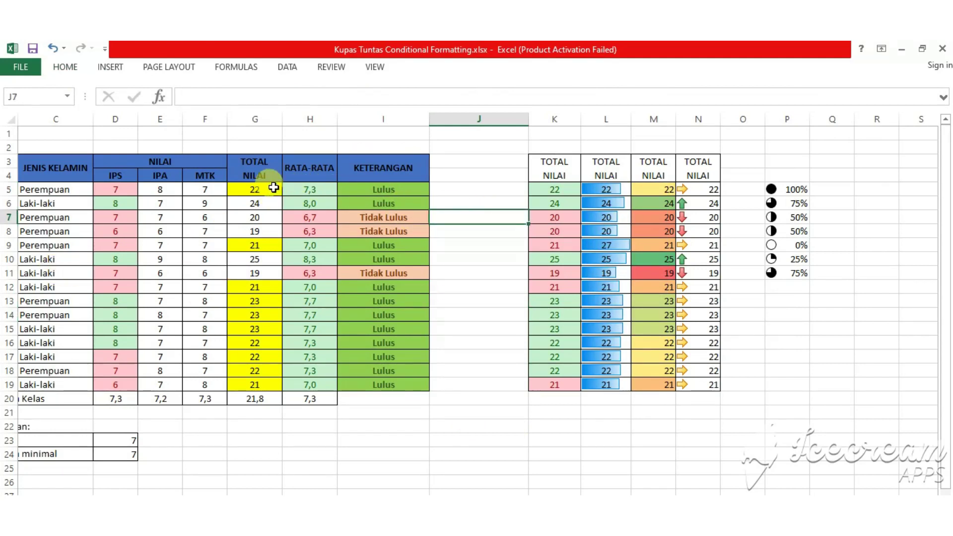
click(498, 283)
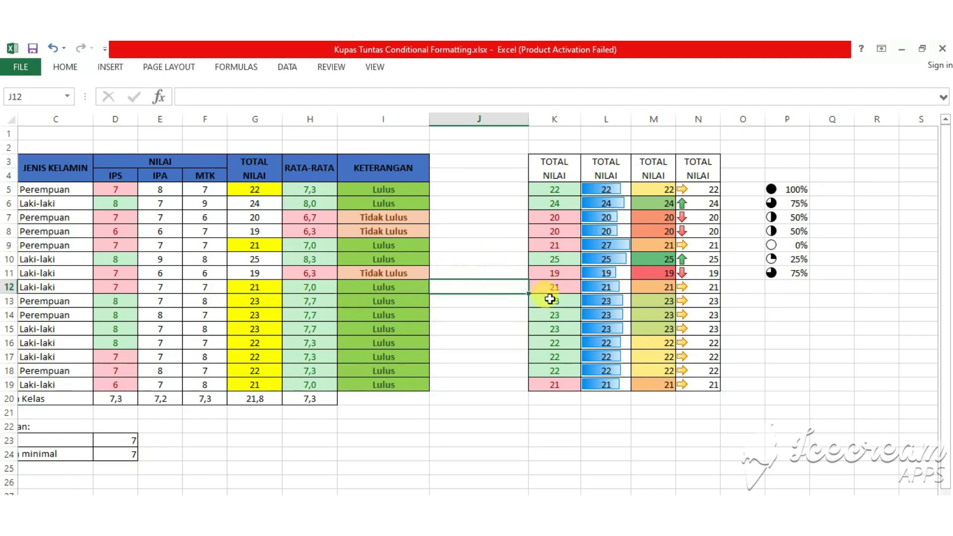
click(10, 120)
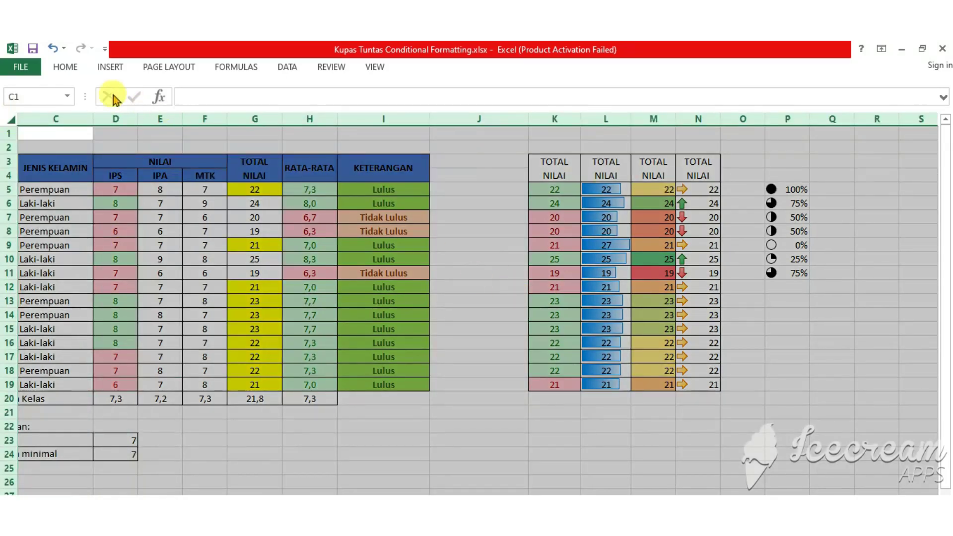
click(63, 67)
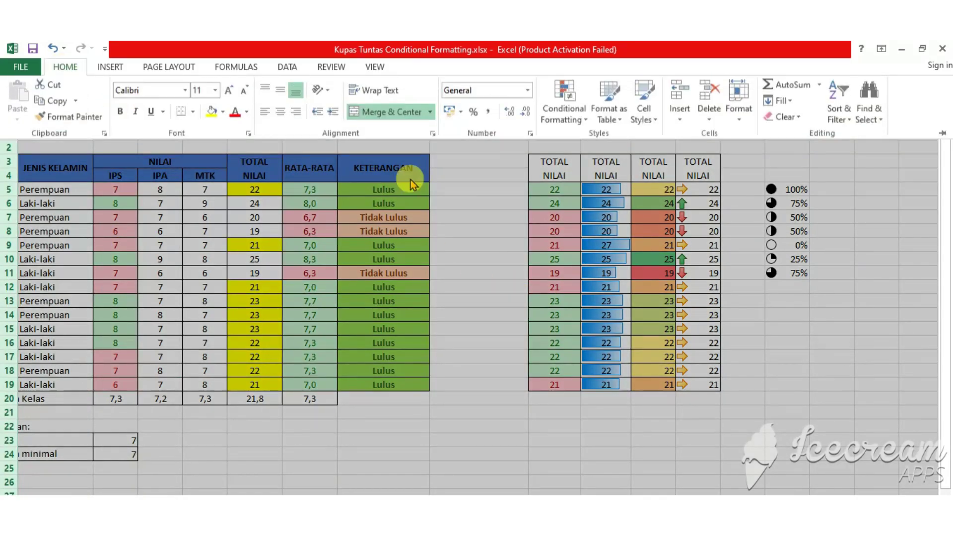
click(556, 121)
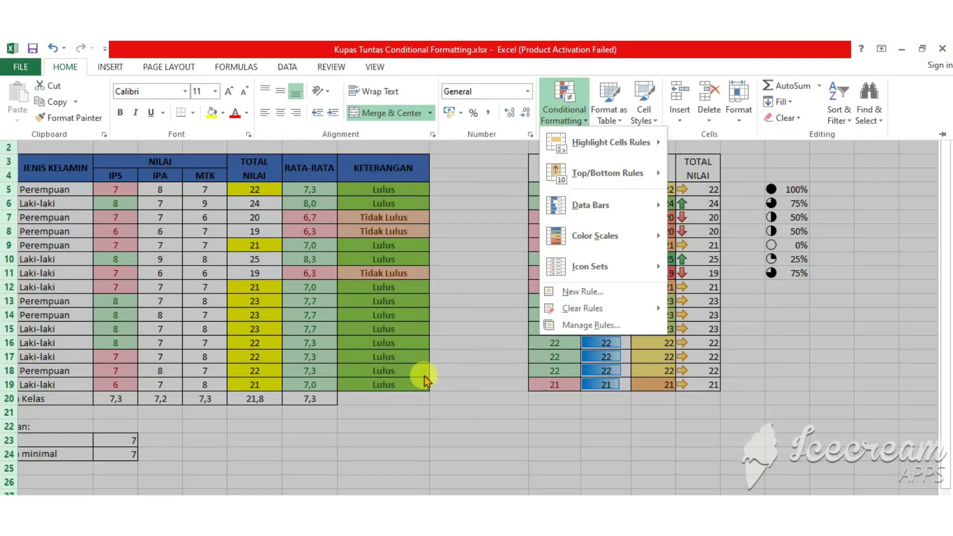
click(569, 326)
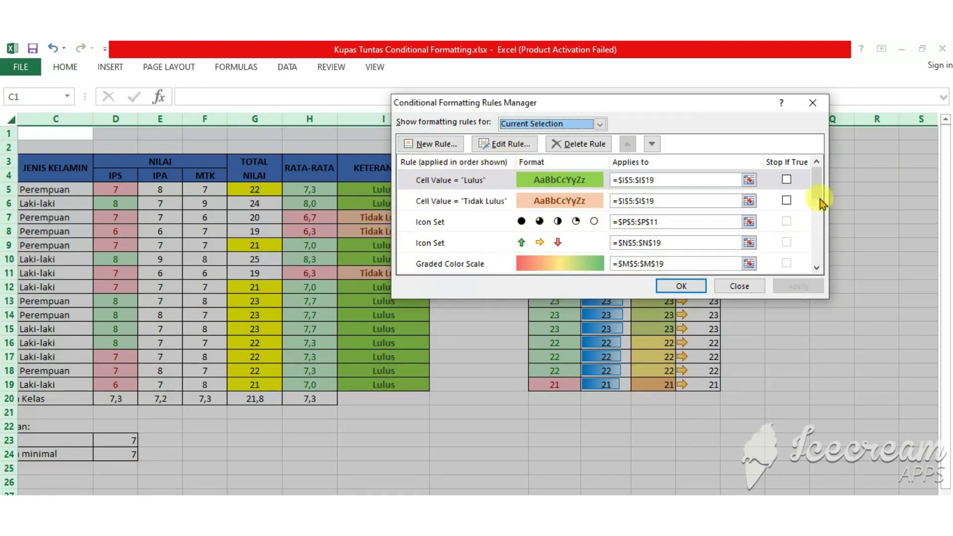
mouse_move(822, 189)
mouse_down()
mouse_move(821, 250)
mouse_move(828, 184)
mouse_up()
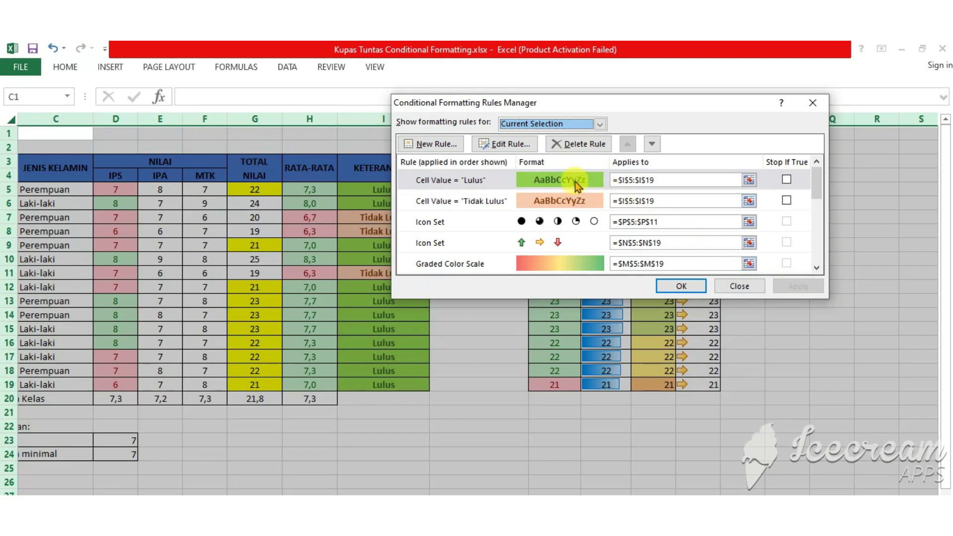
click(793, 184)
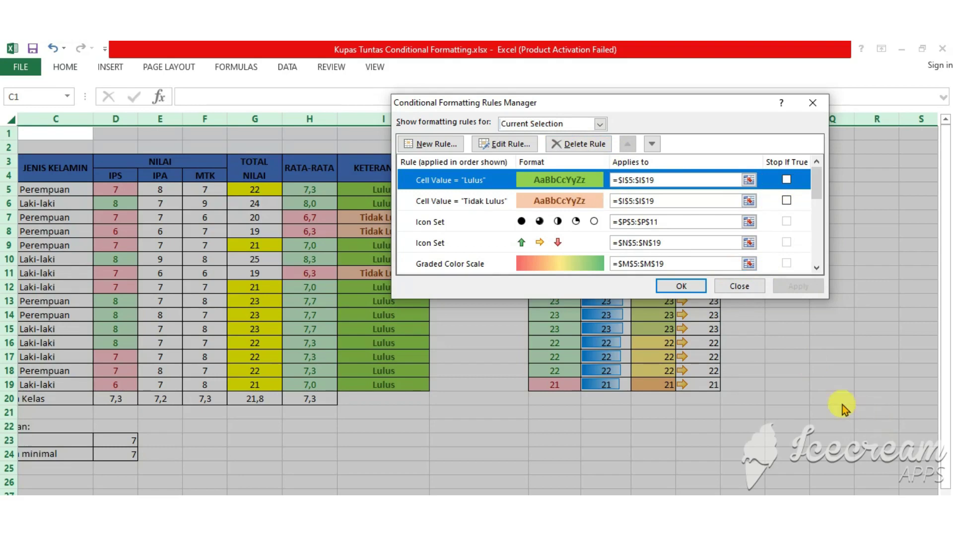
click(740, 286)
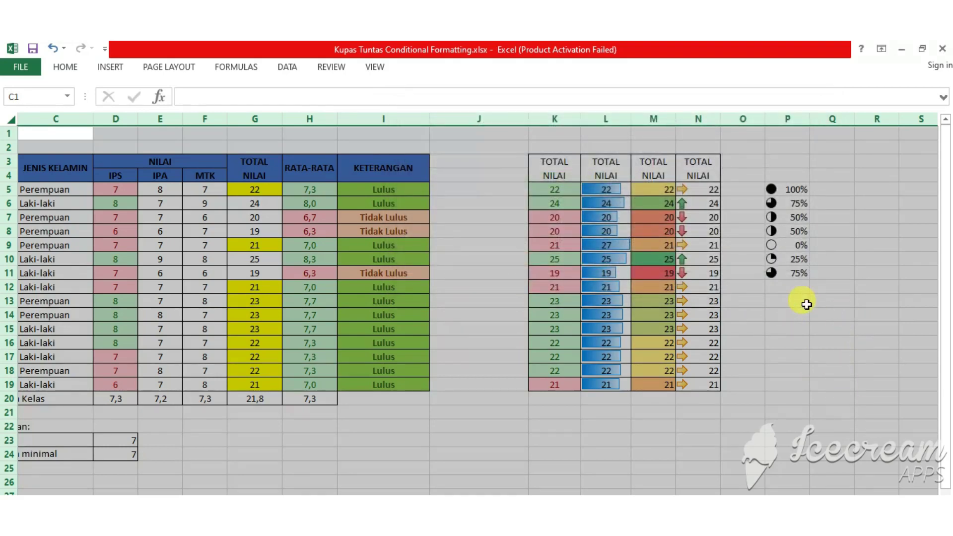
click(807, 303)
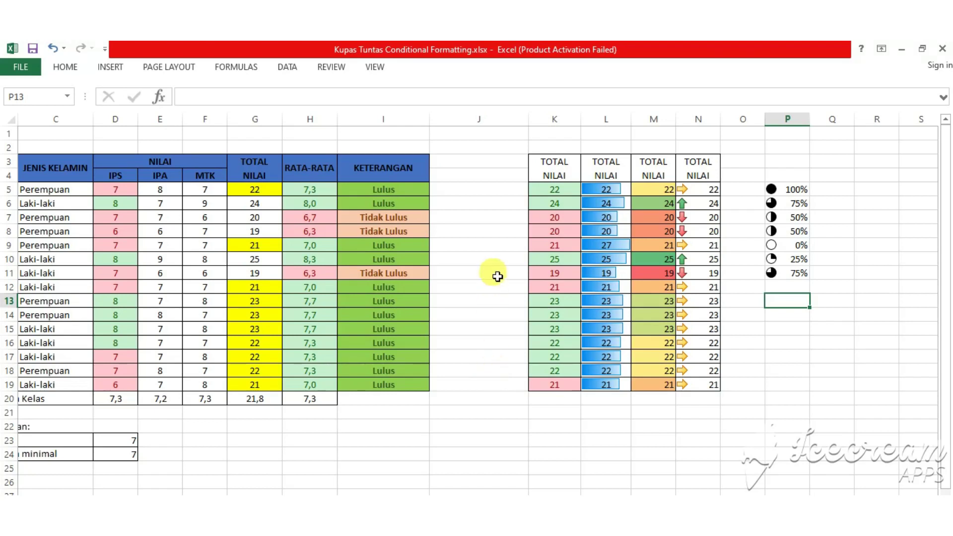
click(500, 229)
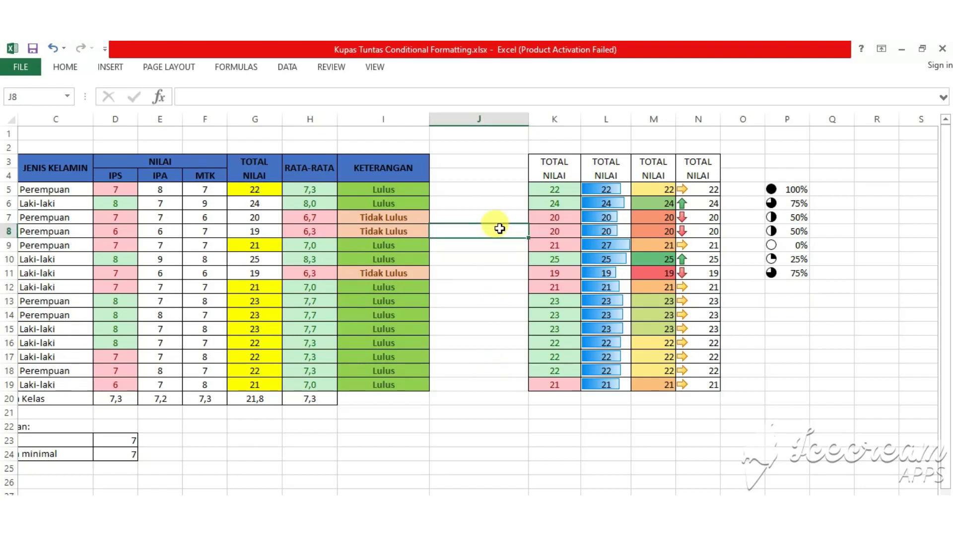